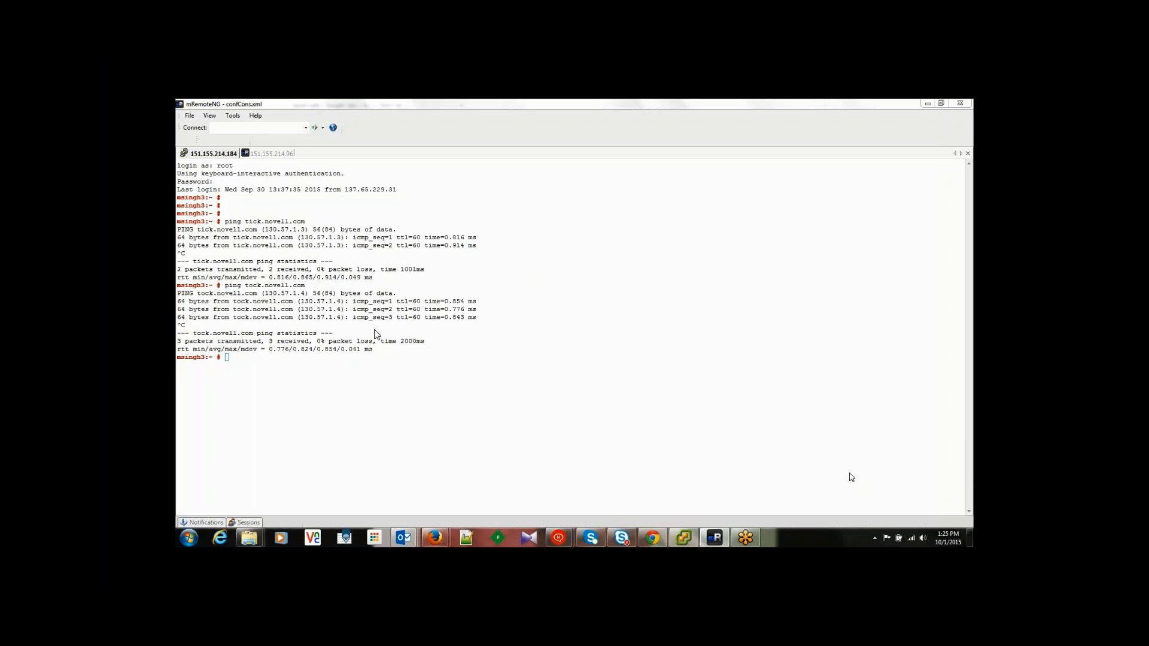
Start playing the AdminConsole_IDPInstallation.mp4 recording.
mouse_move(415, 577)
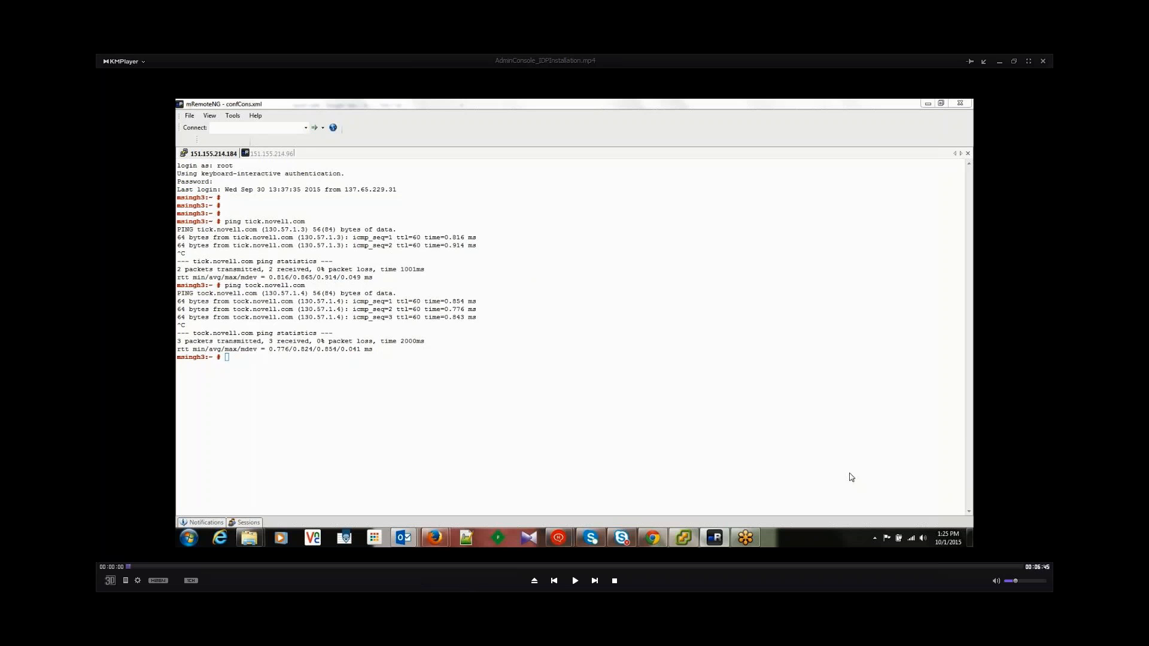
left_click(575, 579)
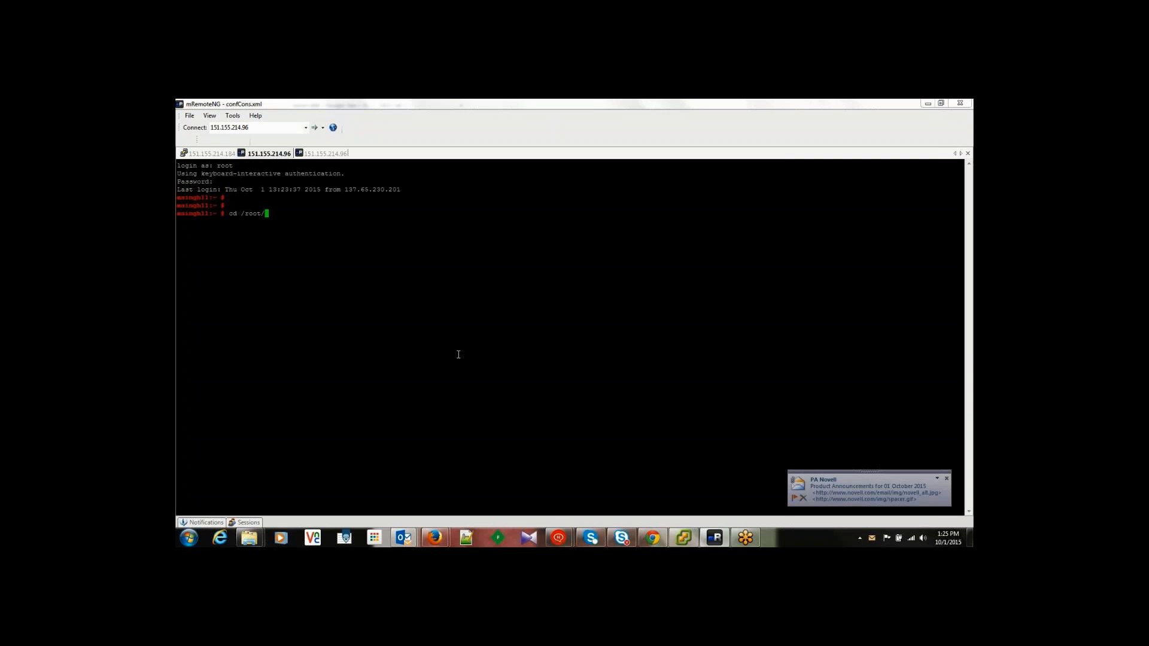
Discard the unfinished cd command and list the contents of the root user's home directory.
key("BackSpace")
key("BackSpace")
key("BackSpace")
key("BackSpace")
key("BackSpace")
key("BackSpace")
key("BackSpace")
key("BackSpace")
key("BackSpace")
type("ls")
key("Return")
Change to the novell-access-manager-4.1.1.0-32 directory and list its contents.
type("cd ")
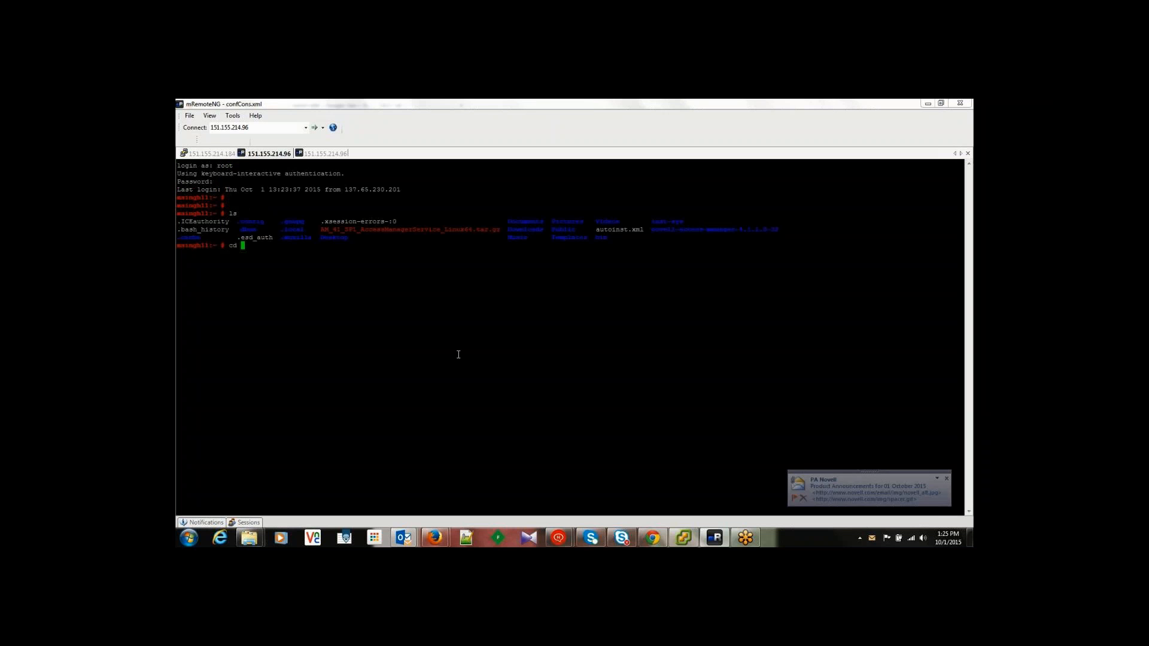
type("no")
key("Tab")
key("Return")
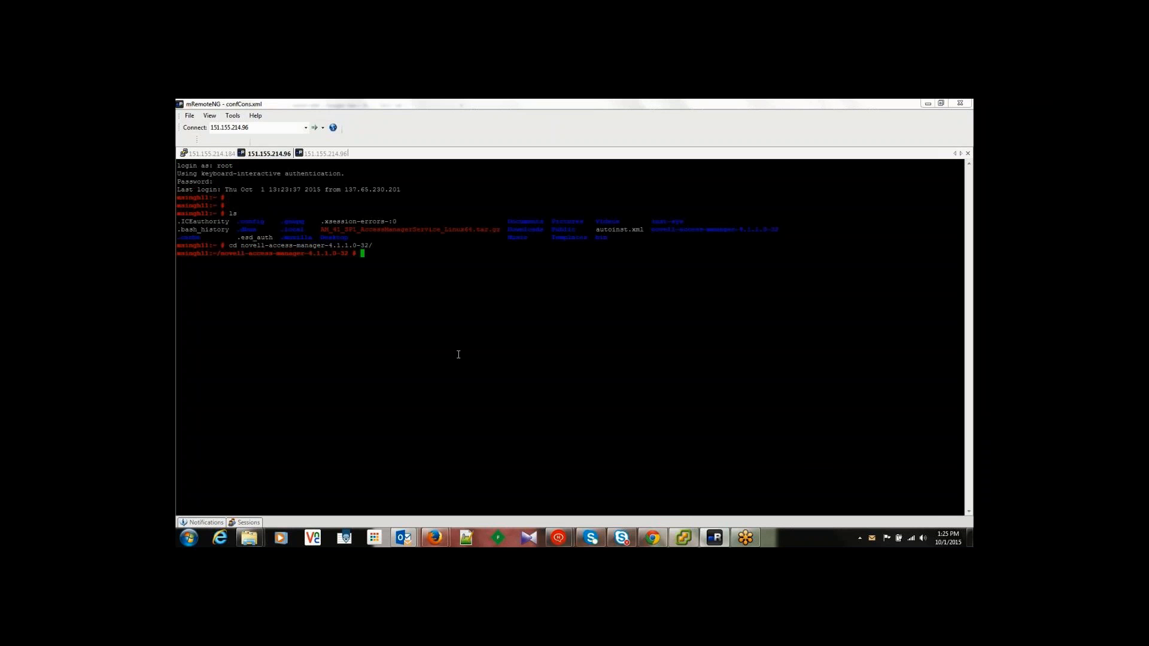
type("ls")
key("Return")
key("Return")
key("Return")
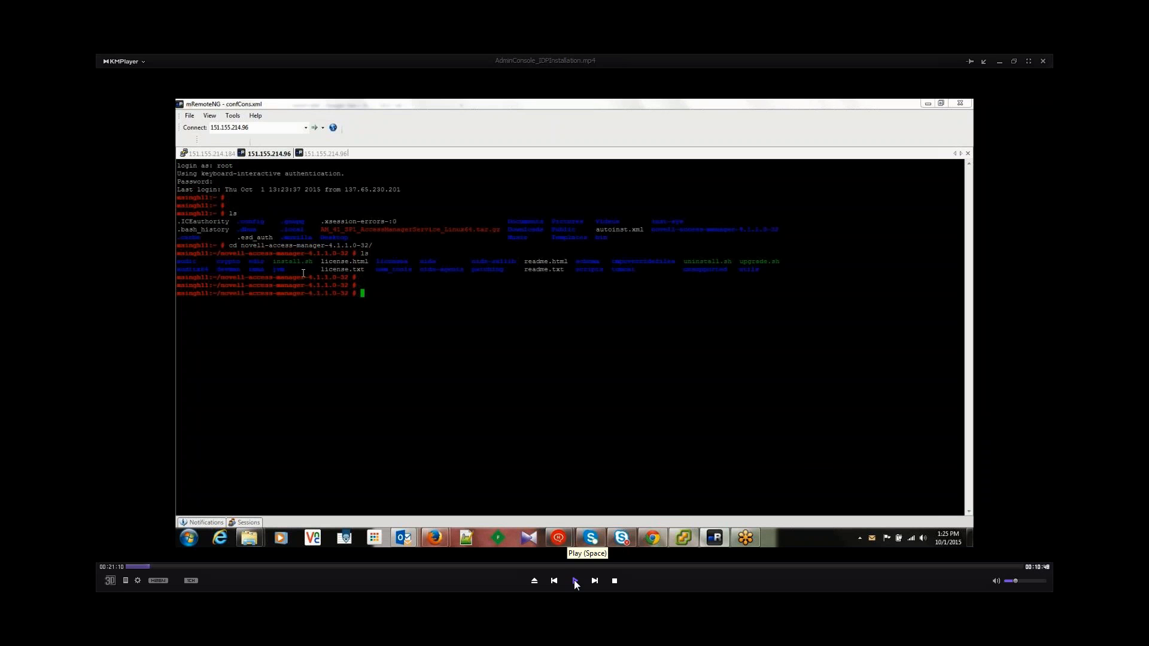
Play the recording through the installer's component selection, pausing there, and skip ahead past the license text.
left_click(574, 580)
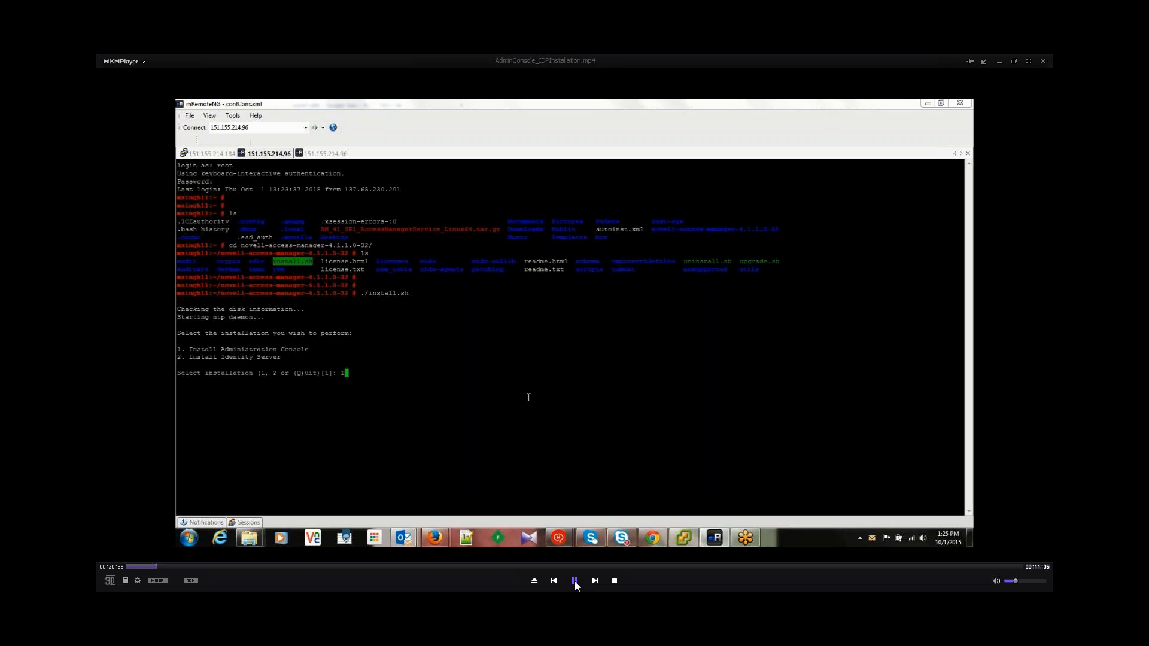
left_click(574, 581)
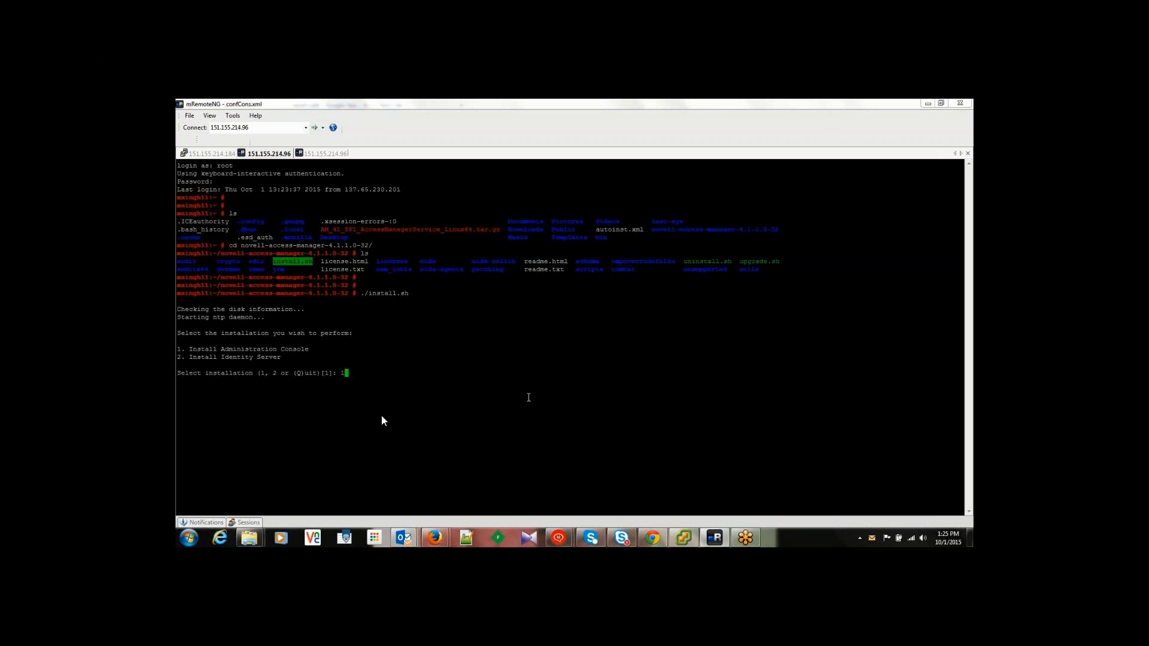
mouse_move(597, 583)
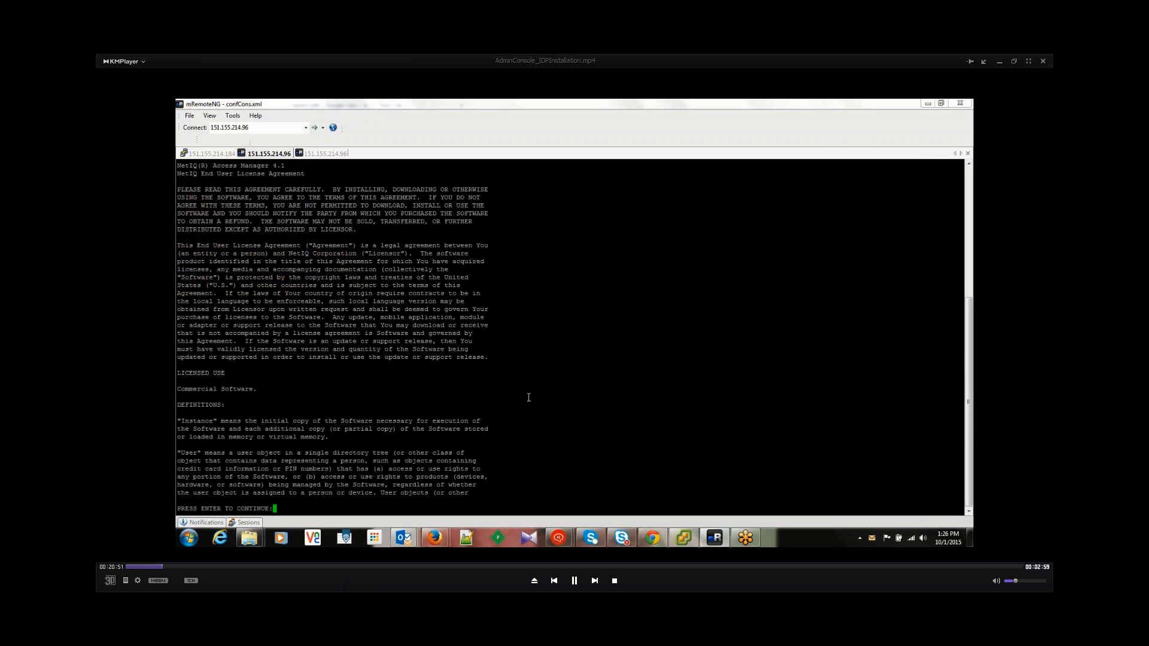
left_click(182, 567)
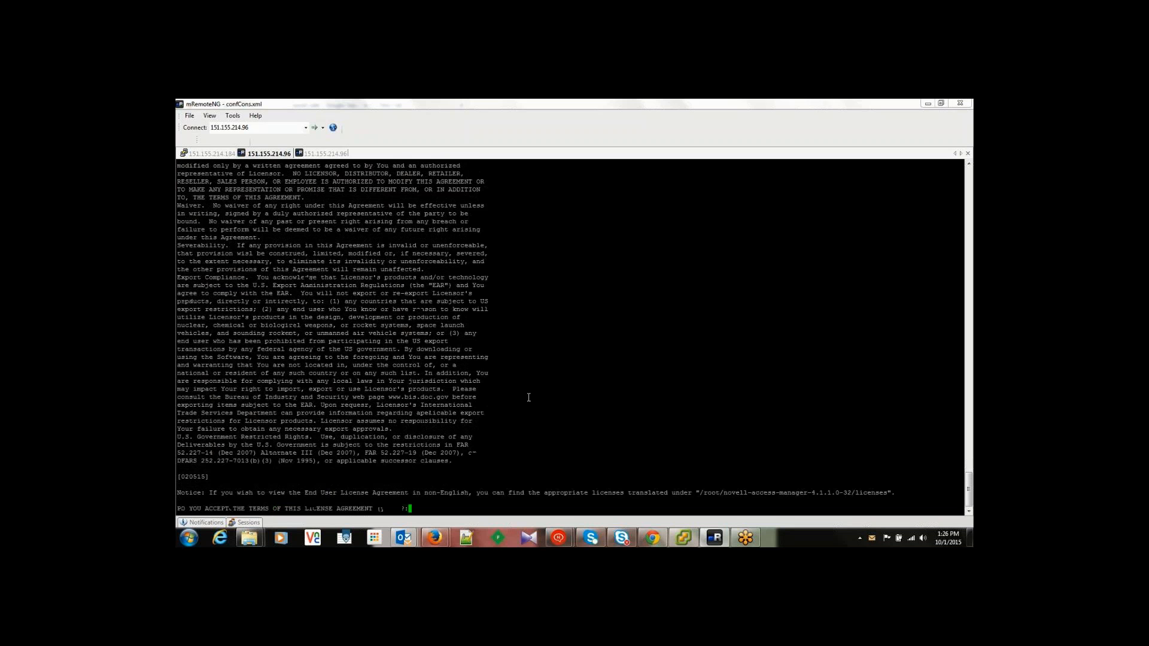
Accept the terms of the license agreement by answering y.
type("y")
key("Return")
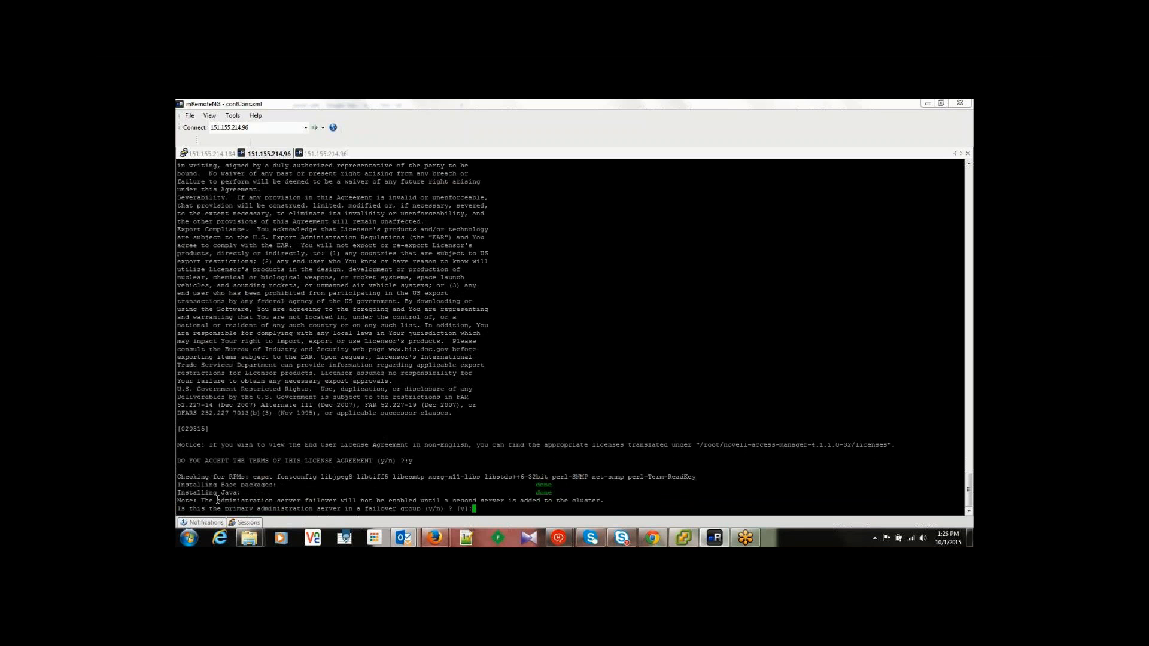
mouse_move(631, 448)
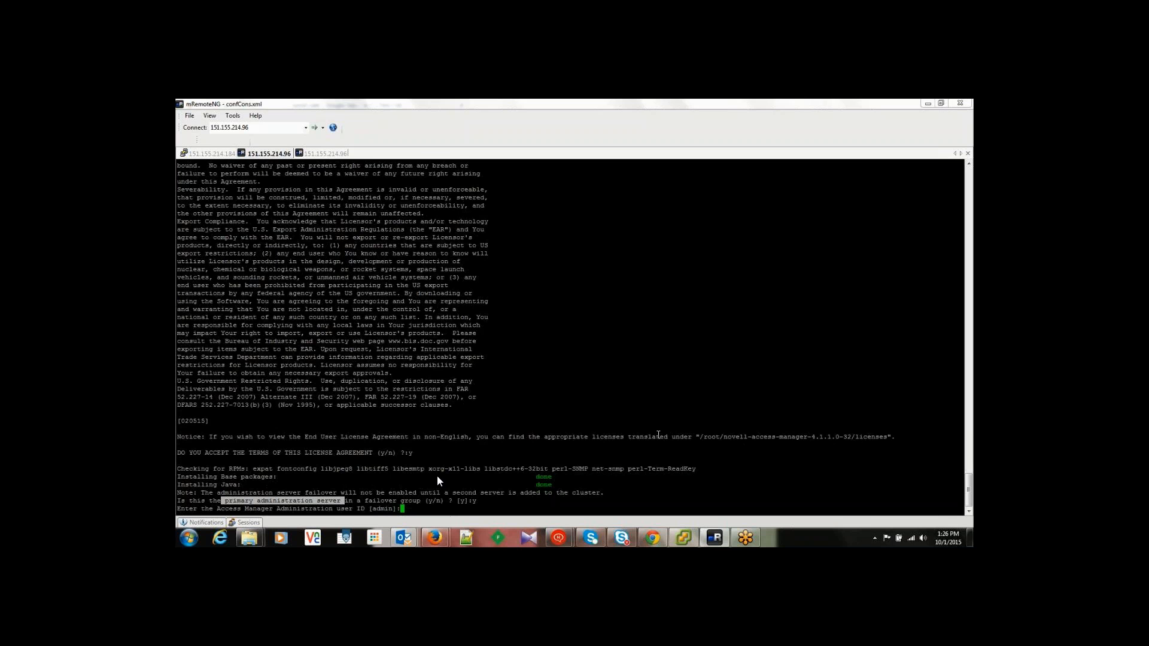
Skip ahead in the recording through the Configuration Store setup to the iManager installation.
mouse_move(447, 559)
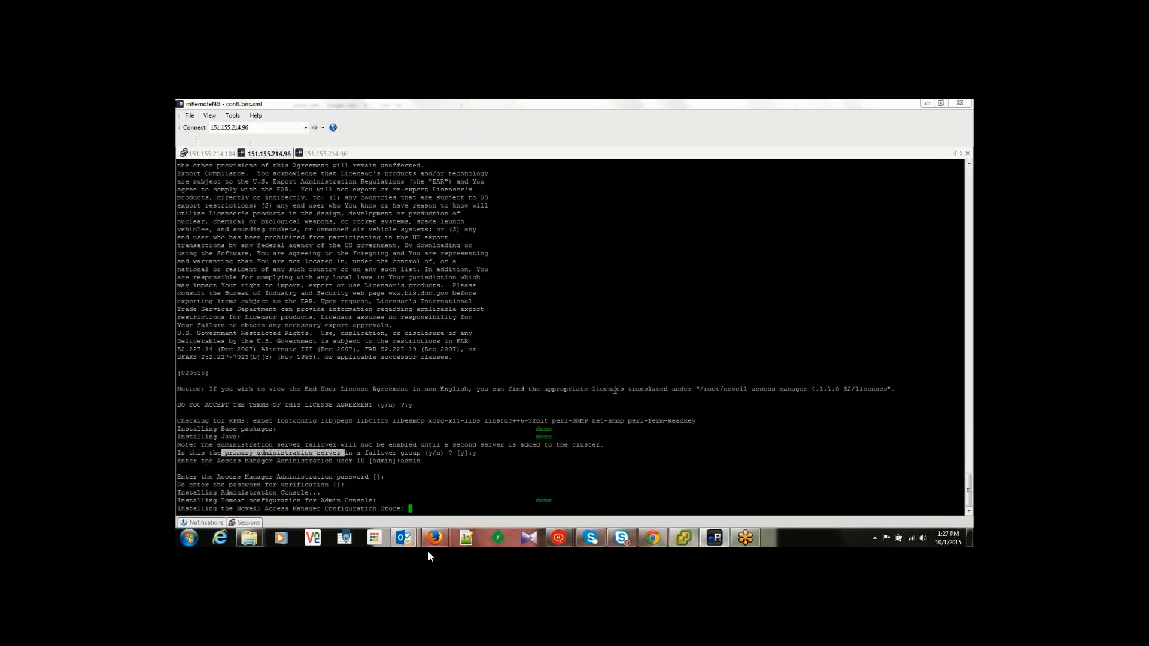
mouse_move(422, 591)
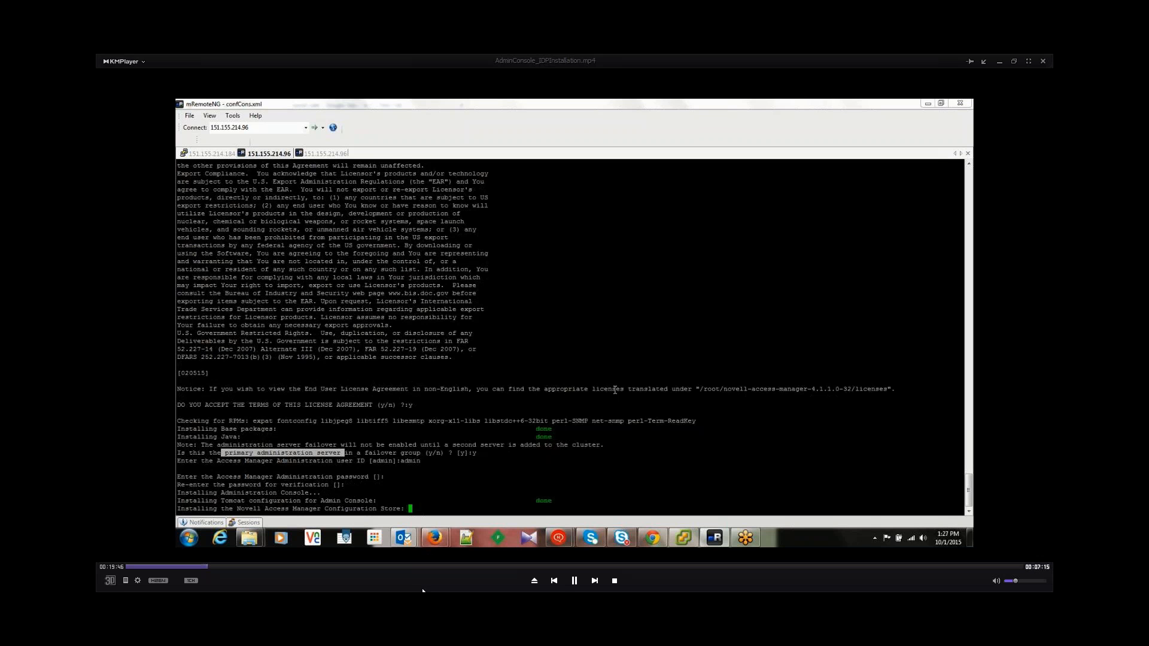
left_click(212, 567)
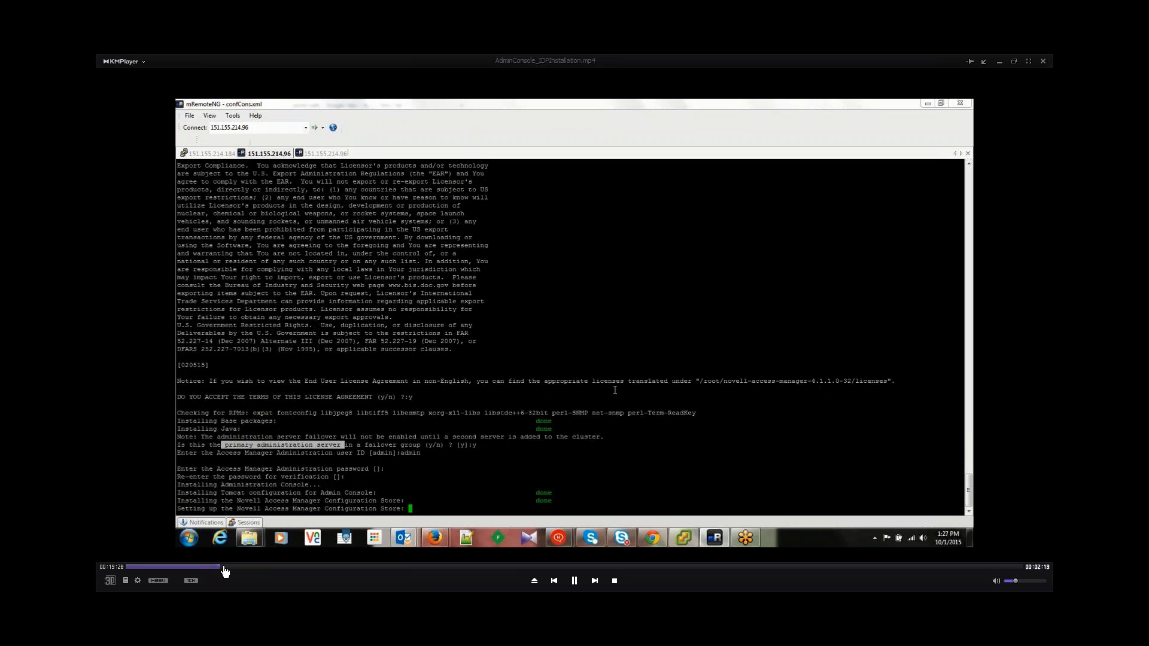
left_click(225, 567)
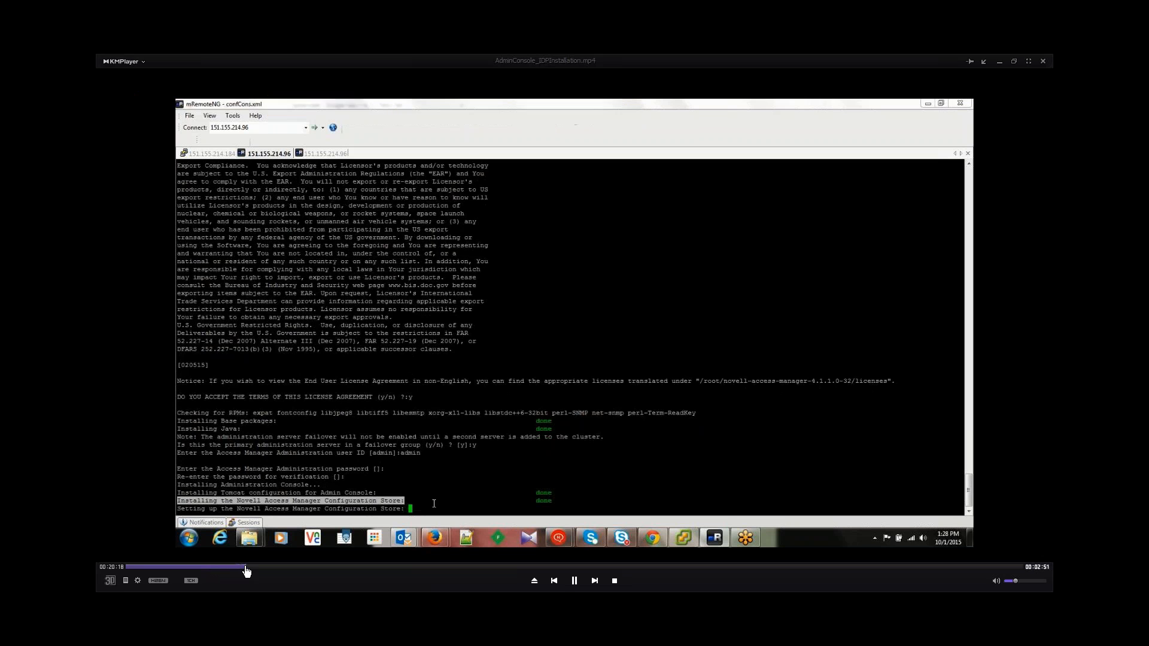
left_click(248, 568)
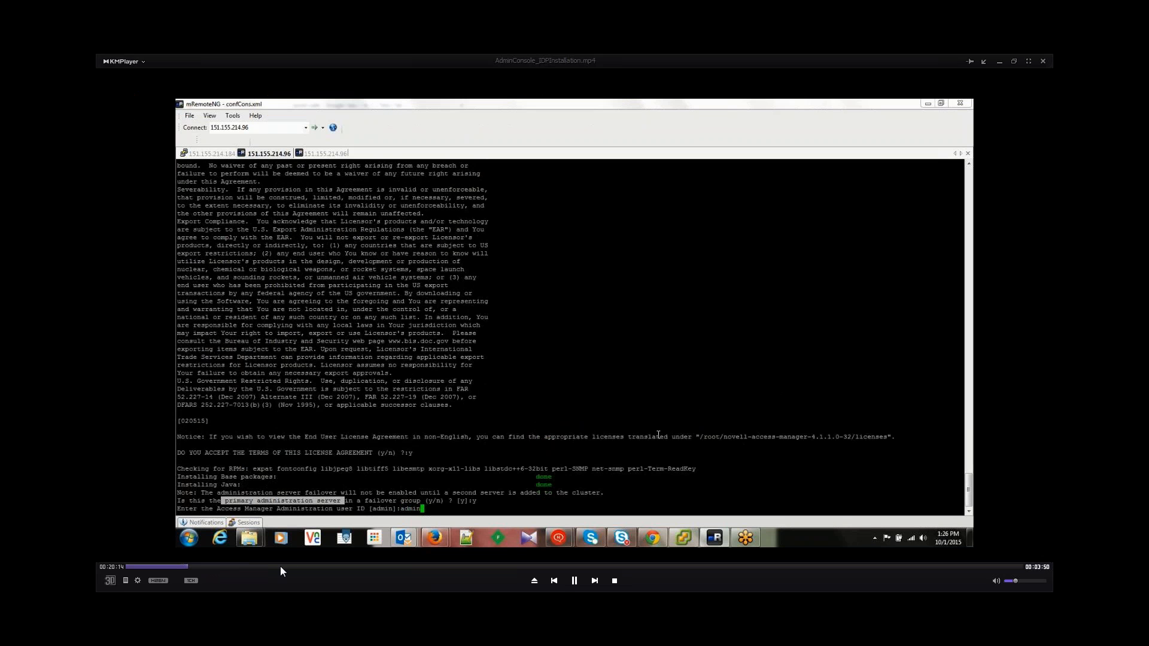
left_click(242, 567)
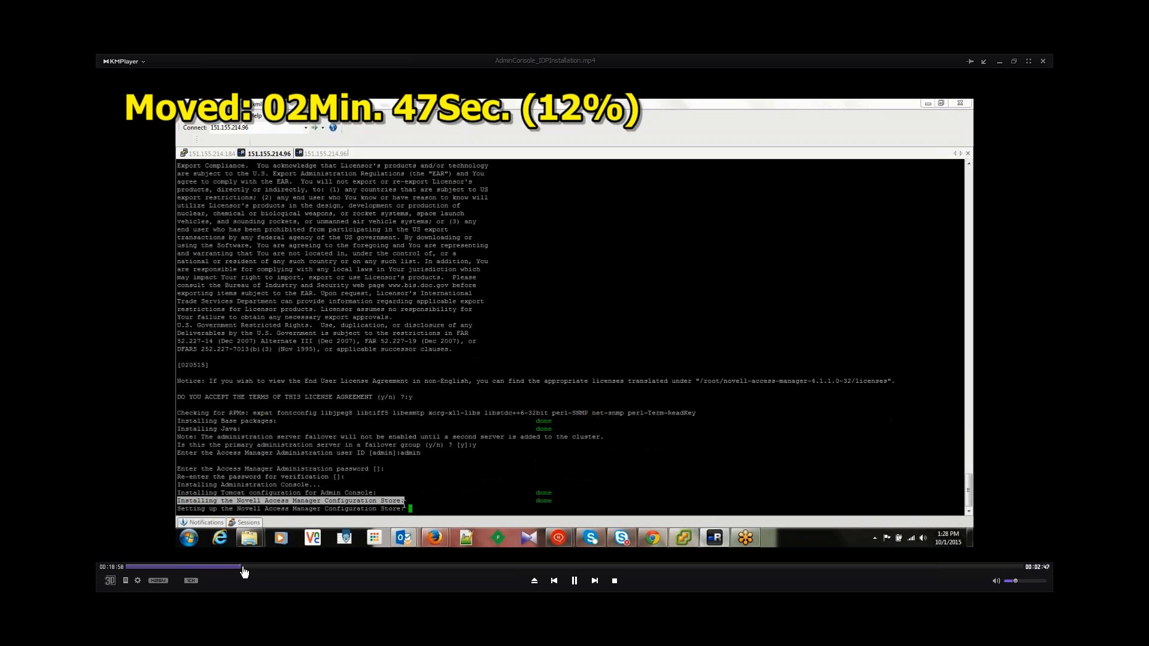
left_click(252, 567)
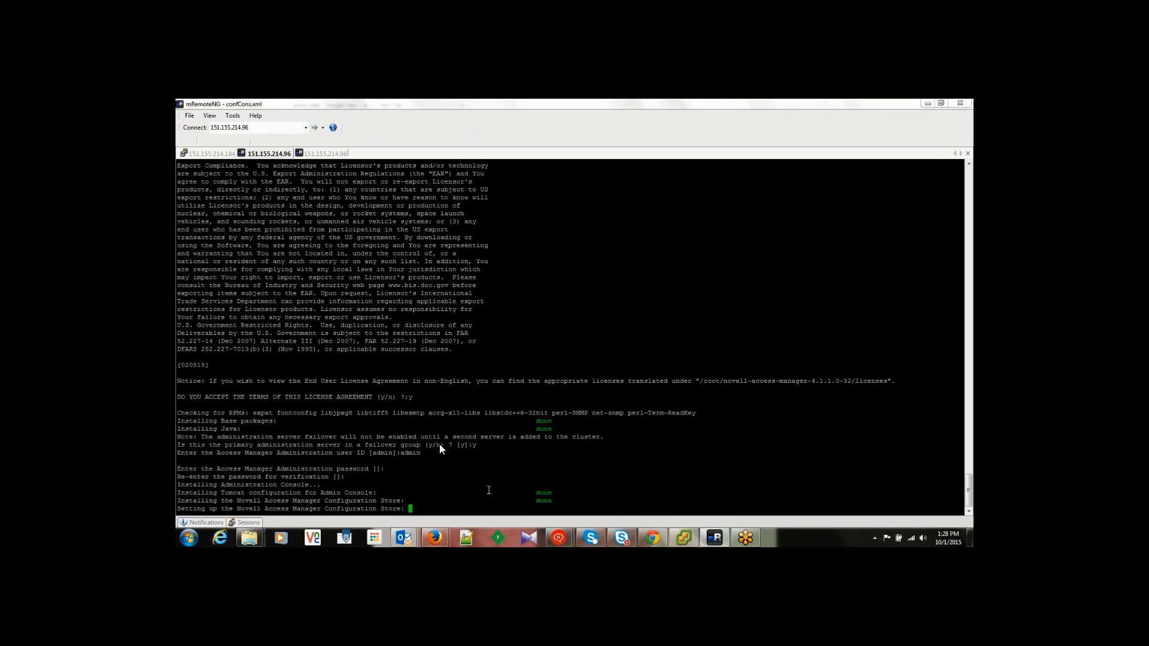
key("Right")
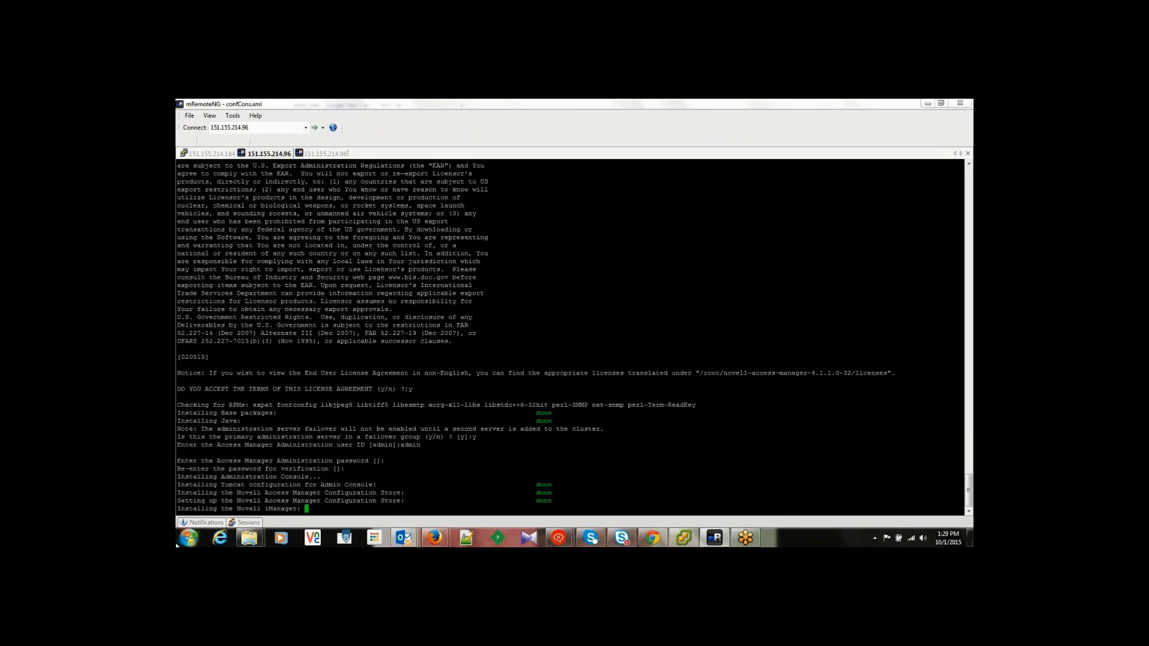
Highlight the iManager and Audit Server installation lines and the message naming the installation log directory.
left_click_drag(180, 509, 300, 509)
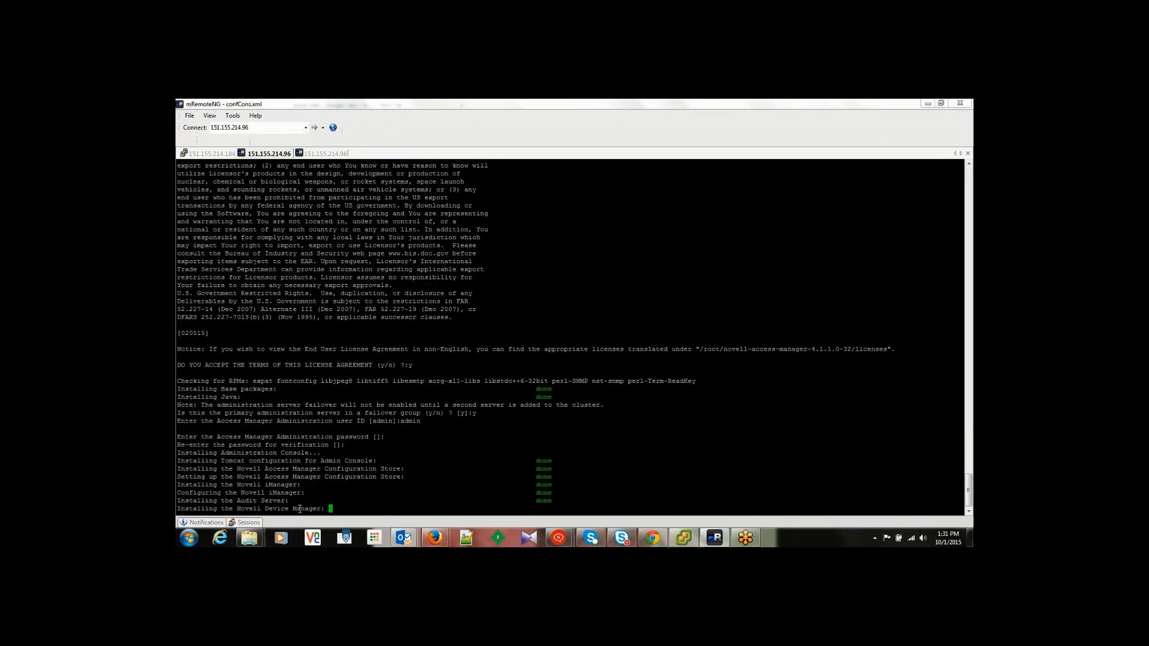
left_click_drag(180, 501, 288, 501)
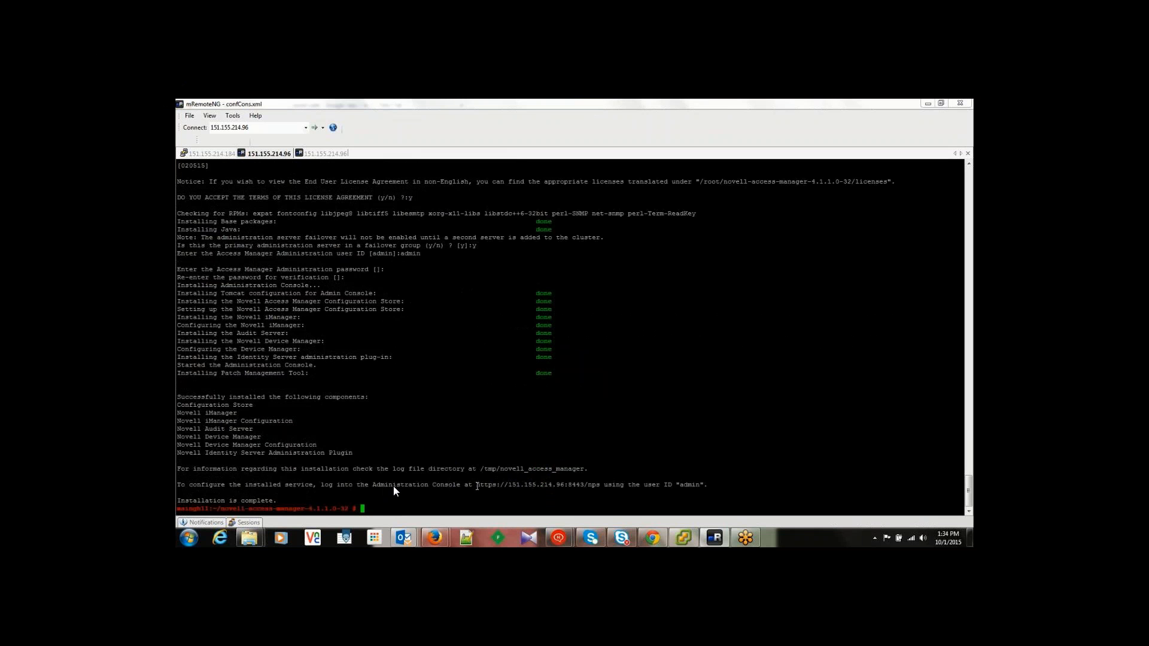
left_click_drag(475, 485, 484, 486)
left_click_drag(180, 465, 572, 471)
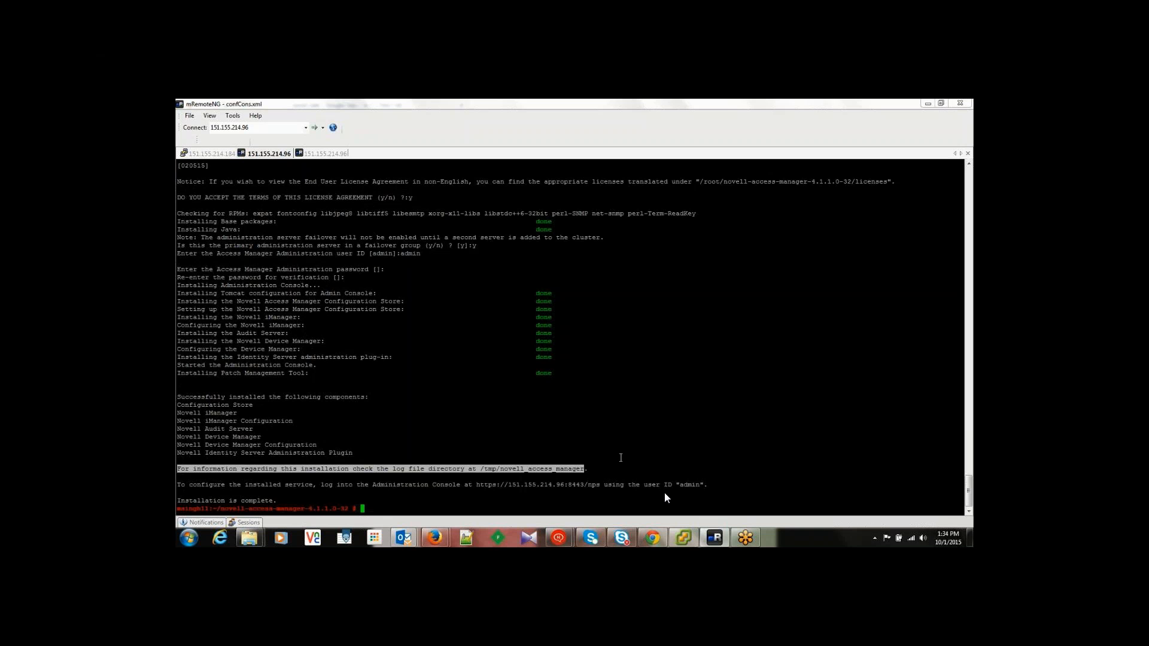
Change to the /tmp/novell_access_manager directory and list its log files.
type("cd /tmp/n")
key("Tab")
key("Return")
type("ls")
key("Return")
key("Return")
key("Return")
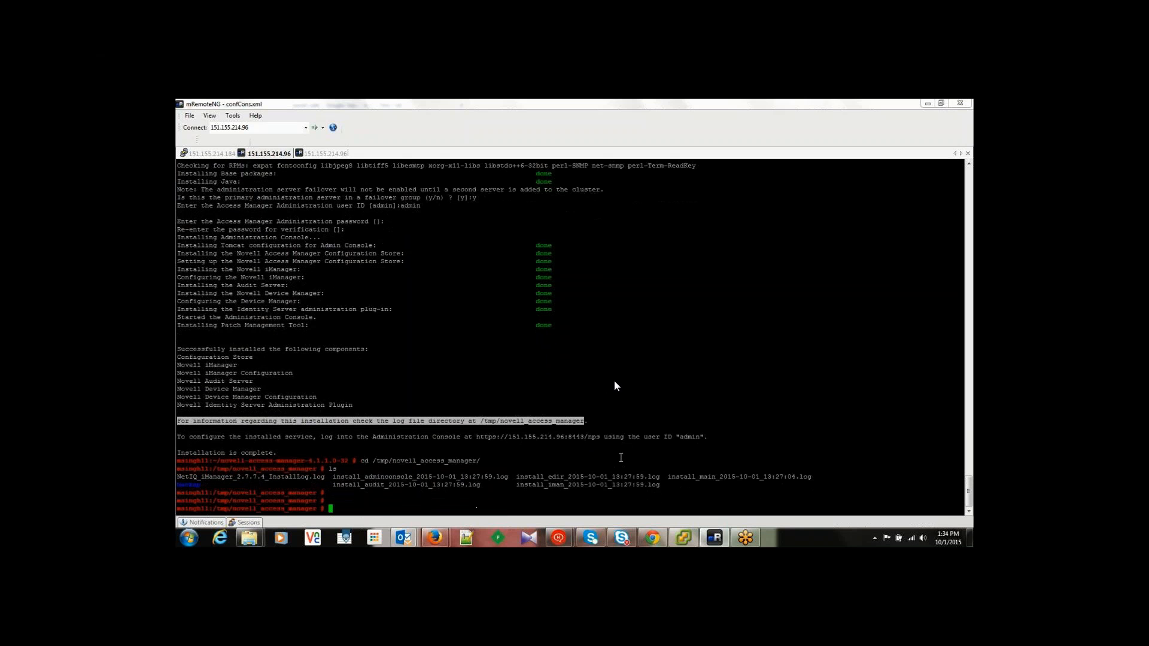
Open install_adminconsole_2015-10-01_13:27:59.log in vi.
type("vi i")
key("Tab")
type("ad")
key("Tab")
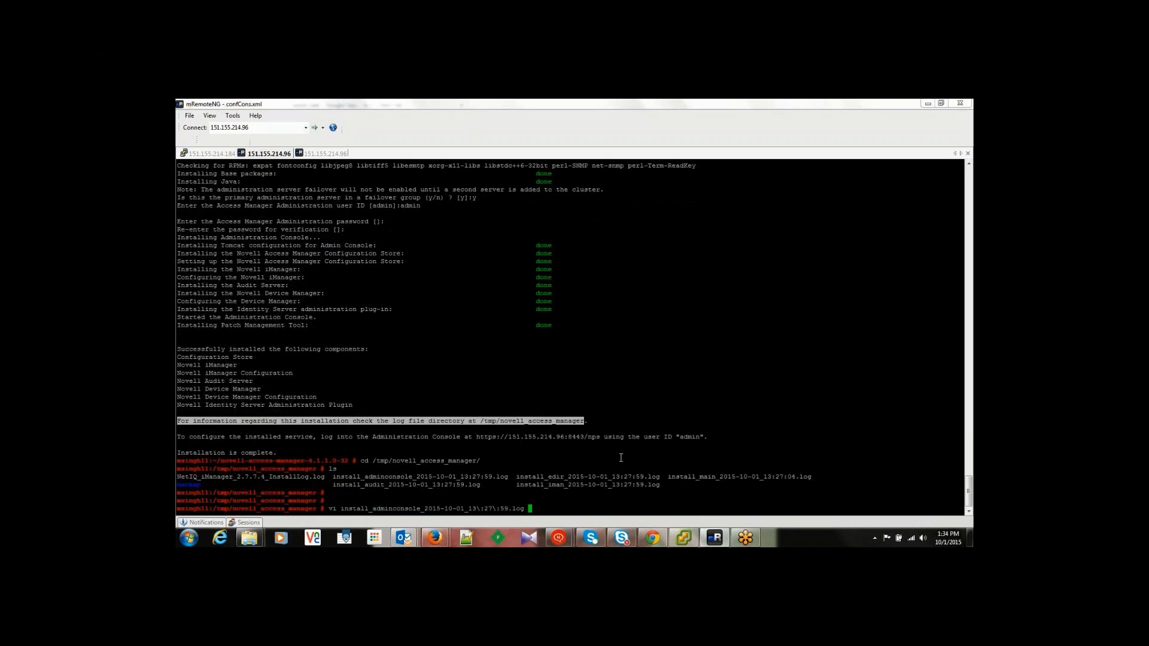
key("Return")
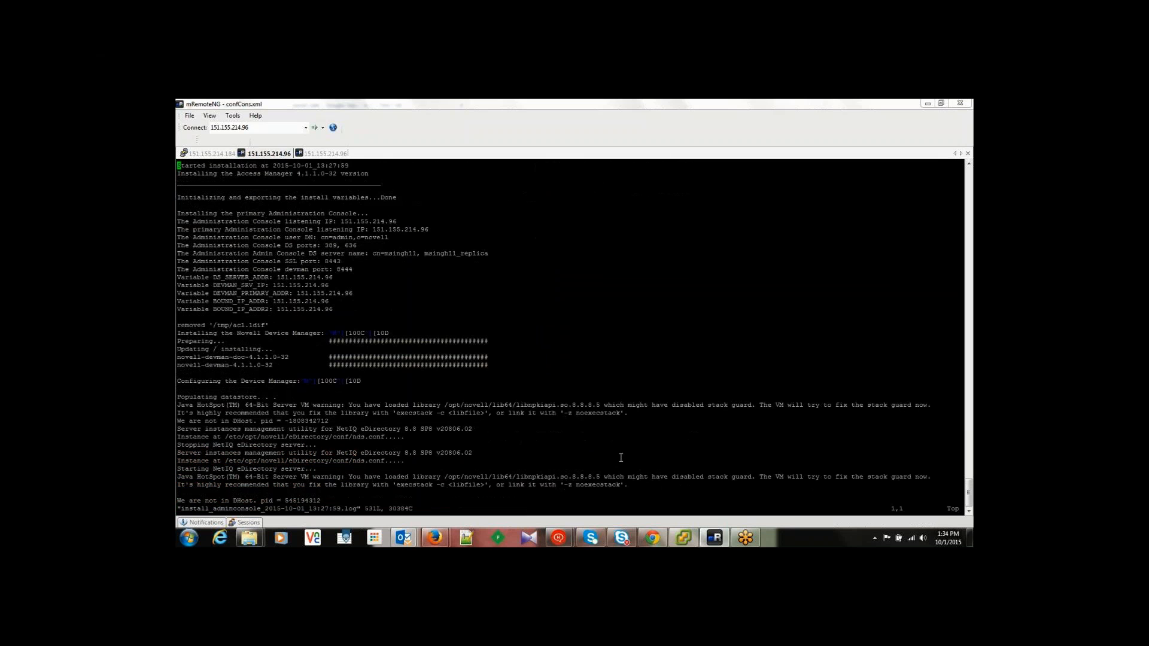
Read through the Administration Console installation log down to the schema extension entries and quit vi.
key("Down")
key("Down")
key("Down")
key("Down")
key("Down")
key("Down")
key("Down")
key("Down")
key("Down")
key("Down")
key("Down")
key("Down")
key("Down")
key("Down")
key("Down")
key("Down")
key("Down")
key("Down")
key("Down")
key("Down")
key("Down")
key("Down")
key("Down")
key("Down")
key("Down")
key("Down")
key("Down")
key("Down")
key("Down")
key("Down")
key("Down")
key("Down")
key("Down")
key("Down")
key("Down")
key("Down")
key("Down")
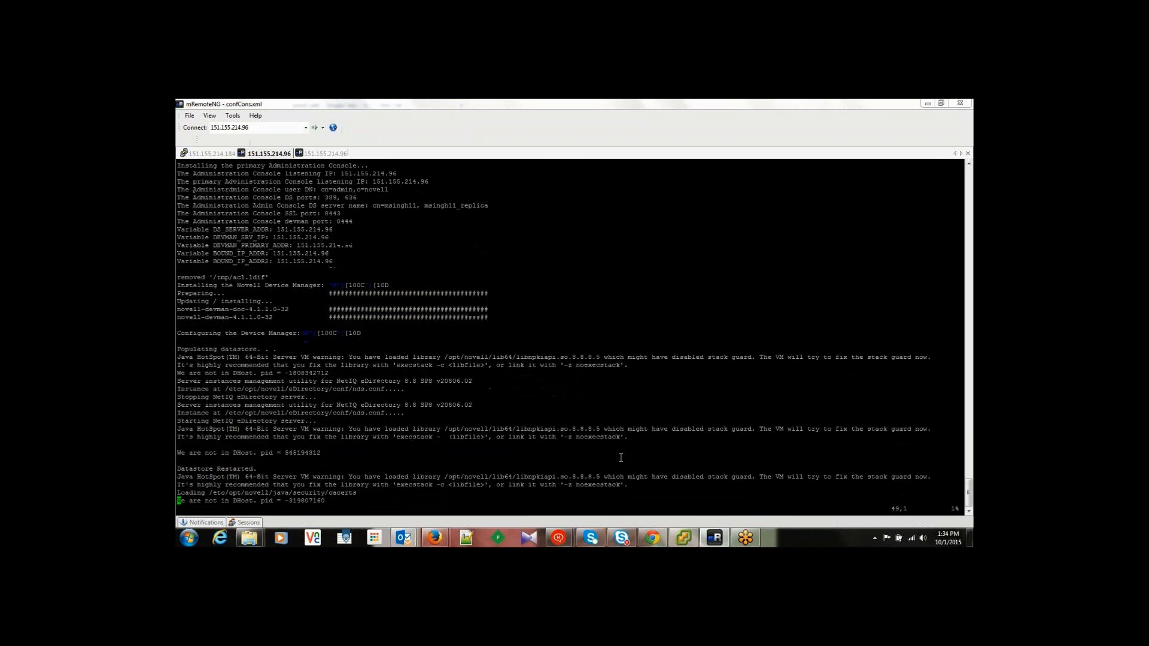
key("Down")
key("Down")
key("Down")
key("Down")
key("Down")
key("Down")
key("Down")
key("Down")
key("Down")
key("Down")
key("Down")
key("Down")
key("Down")
key("Down")
key("Down")
key("Down")
key("Down")
key("Down")
key("Down")
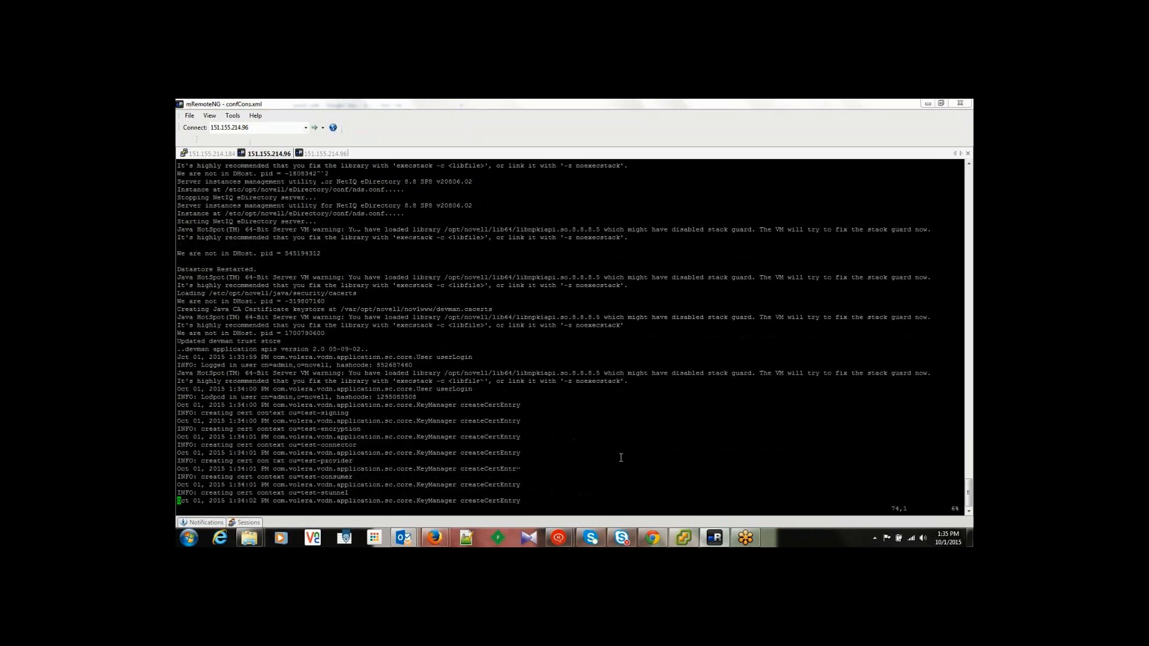
key("Down")
key("Down")
key("Down")
key("Down")
key("Down")
key("Down")
key("Down")
key("Down")
key("Down")
key("Down")
key("Down")
key("Down")
key("Down")
key("Down")
key("Down")
key("Down")
key("Down")
key("Down")
key("Down")
key("Down")
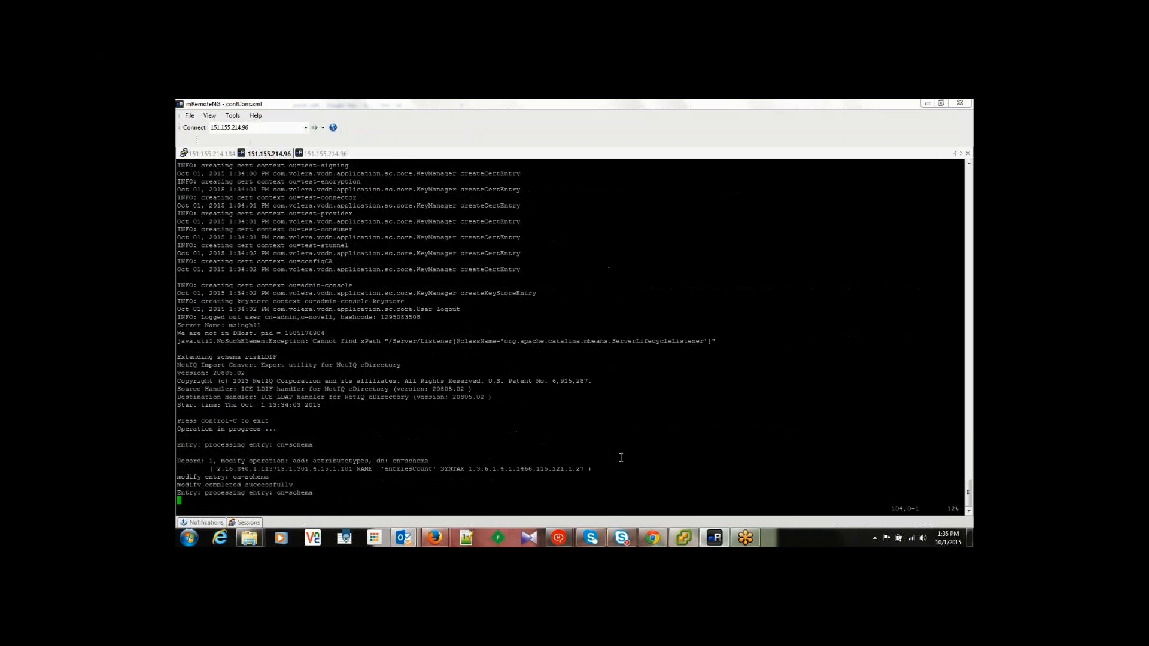
type(":q")
key("Return")
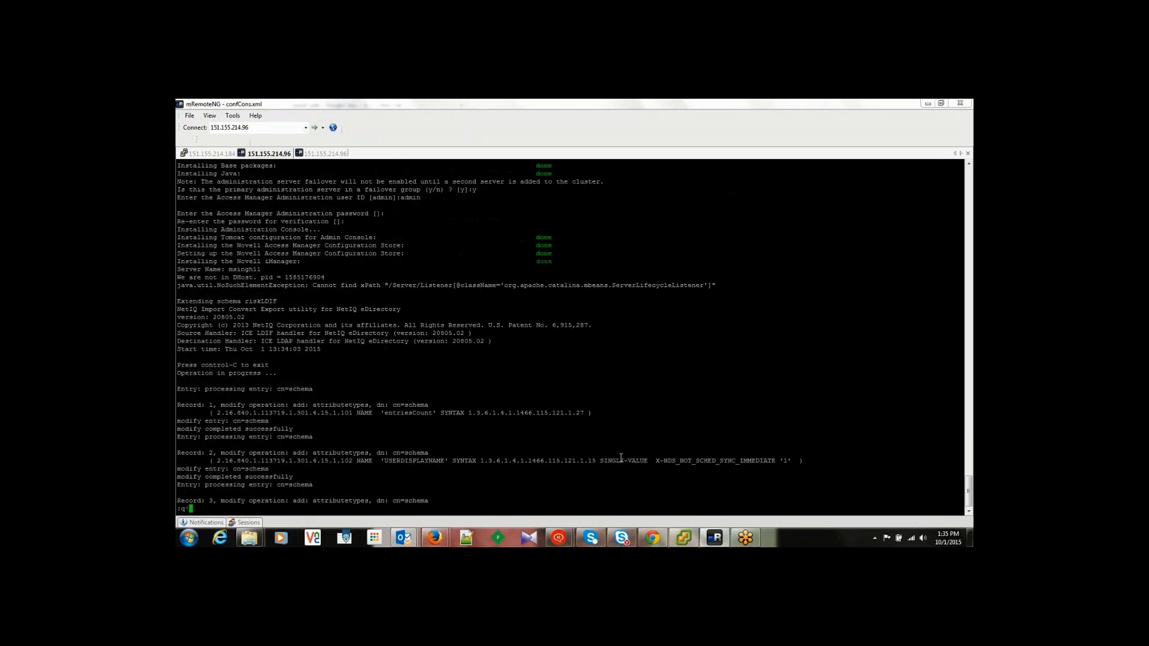
Return to the previous novell-access-manager-4.1.1.0-32 directory and list its contents.
type("cd -")
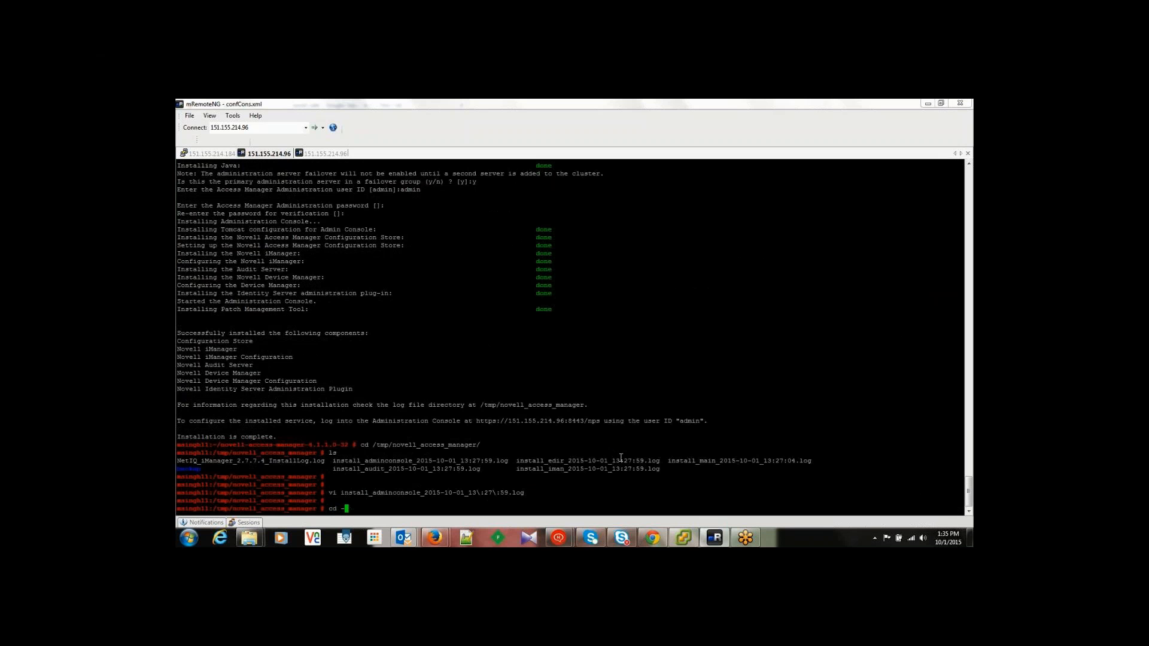
key("Return")
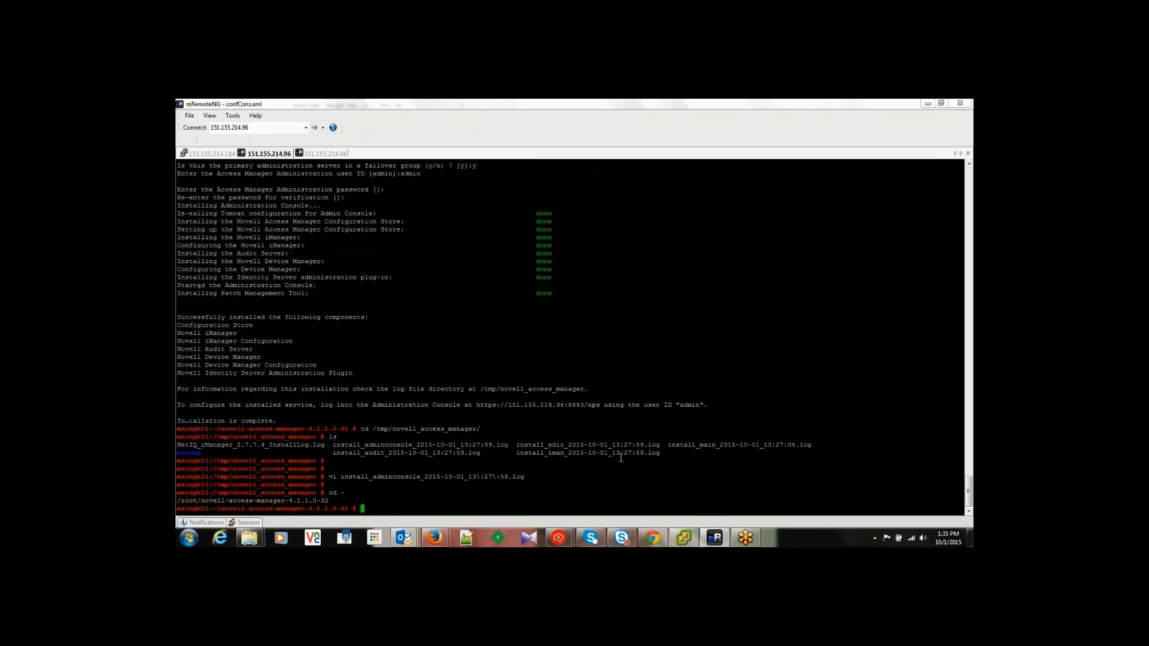
type("ls")
key("Return")
key("Return")
key("Return")
key("Return")
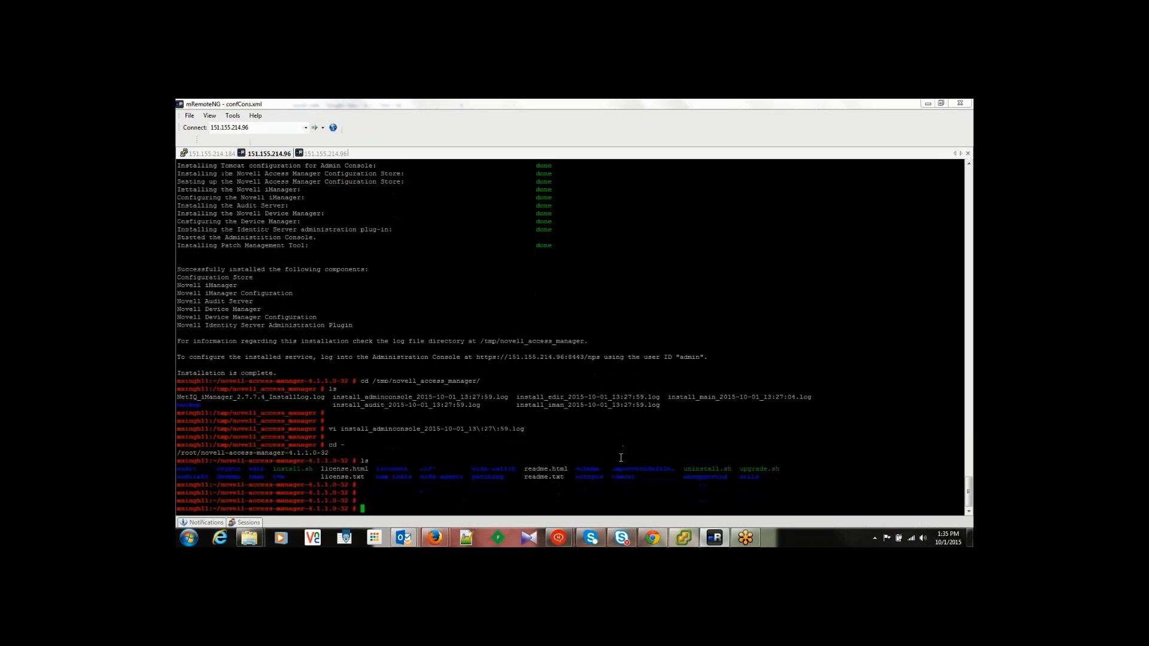
type("vi")
double_click(700, 397)
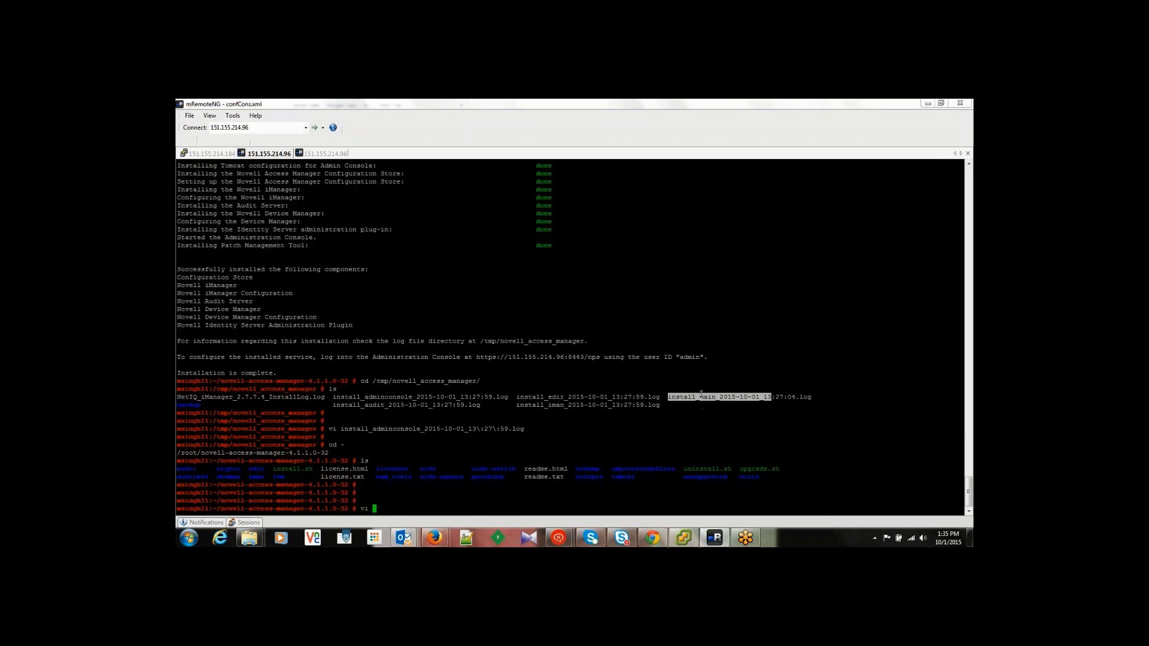
right_click(700, 394)
key("BackSpace")
key("BackSpace")
key("BackSpace")
key("BackSpace")
key("BackSpace")
key("BackSpace")
key("BackSpace")
key("BackSpace")
key("BackSpace")
key("BackSpace")
key("BackSpace")
key("BackSpace")
key("BackSpace")
key("BackSpace")
key("BackSpace")
key("BackSpace")
key("BackSpace")
key("BackSpace")
key("BackSpace")
key("BackSpace")
key("Return")
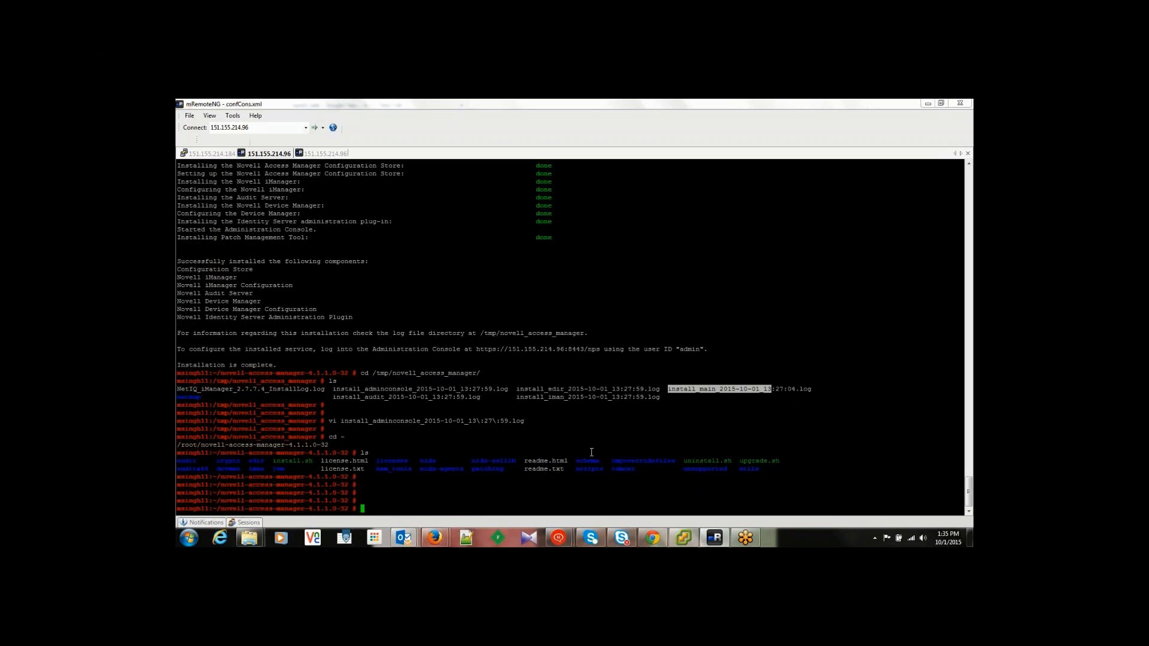
triple_click(232, 347)
left_click_drag(471, 351, 598, 352)
key("ctrl+c")
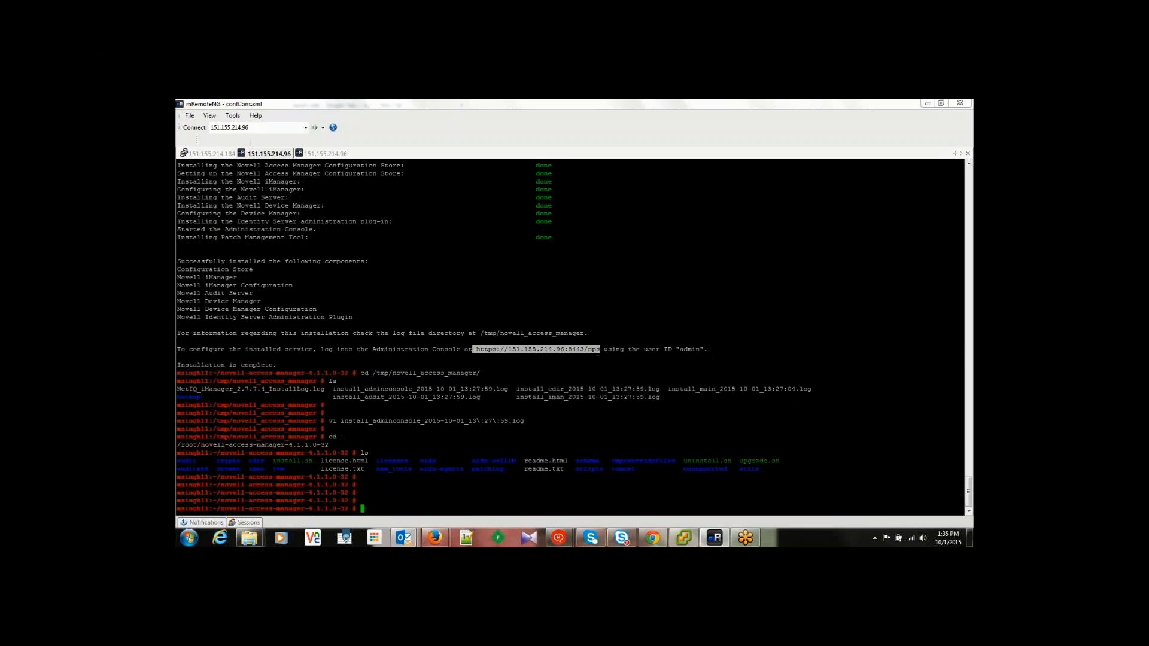
Switch to Chrome, open the copied console address in the empty tab and proceed past the certificate warning.
left_click(653, 537)
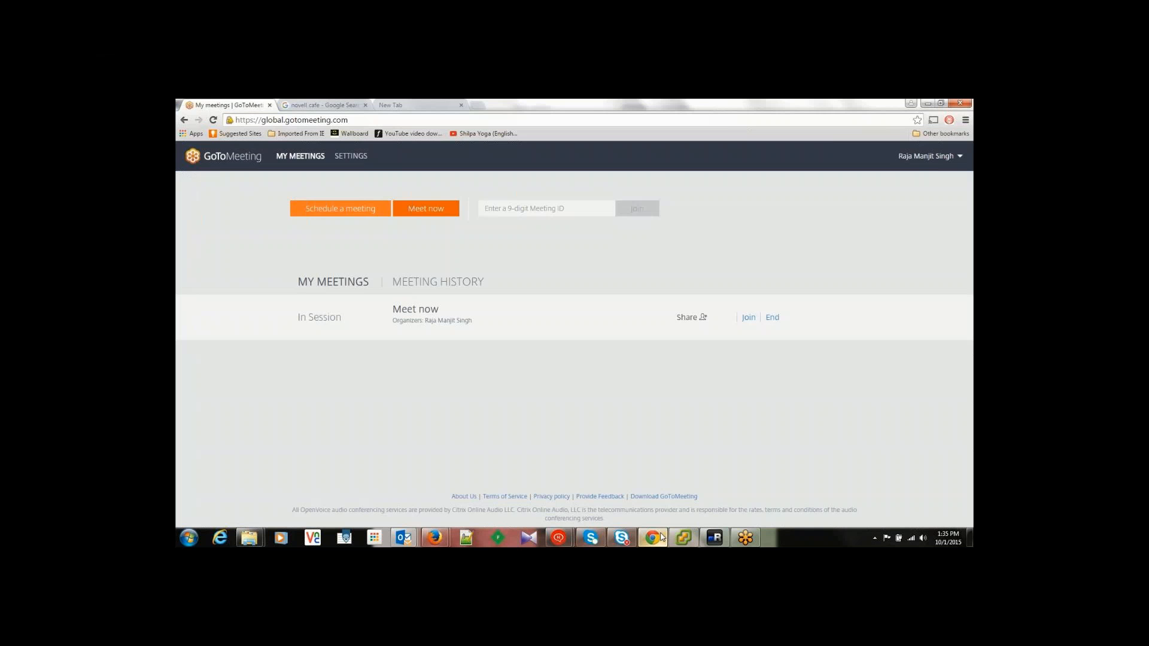
left_click(418, 106)
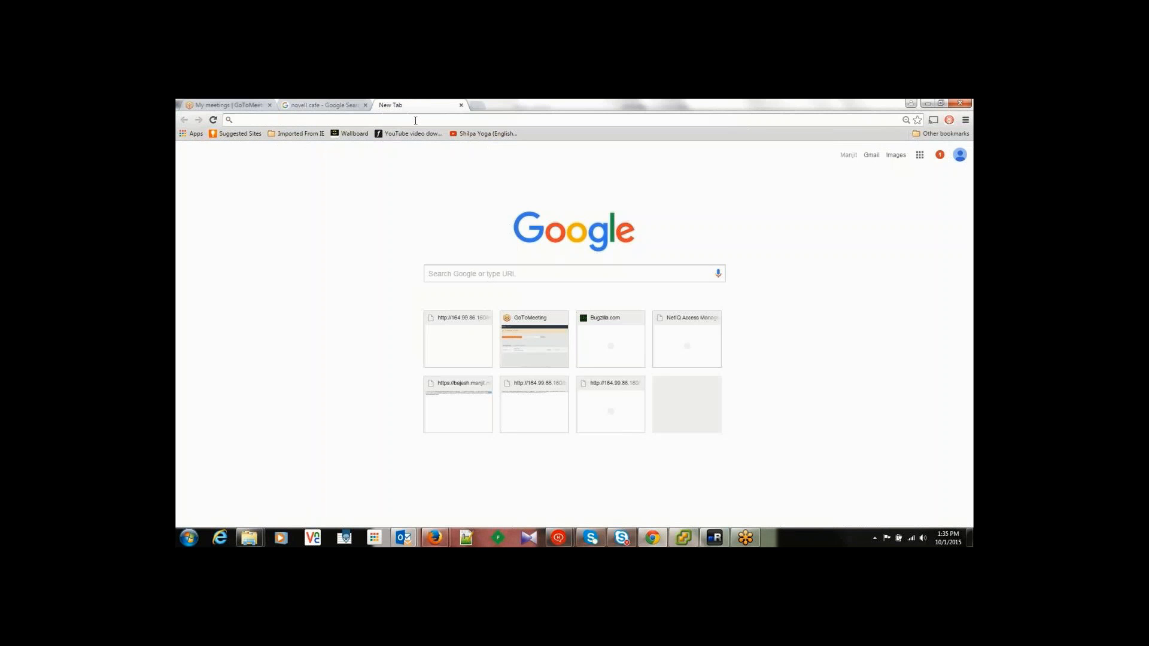
left_click(415, 120)
key("ctrl+v")
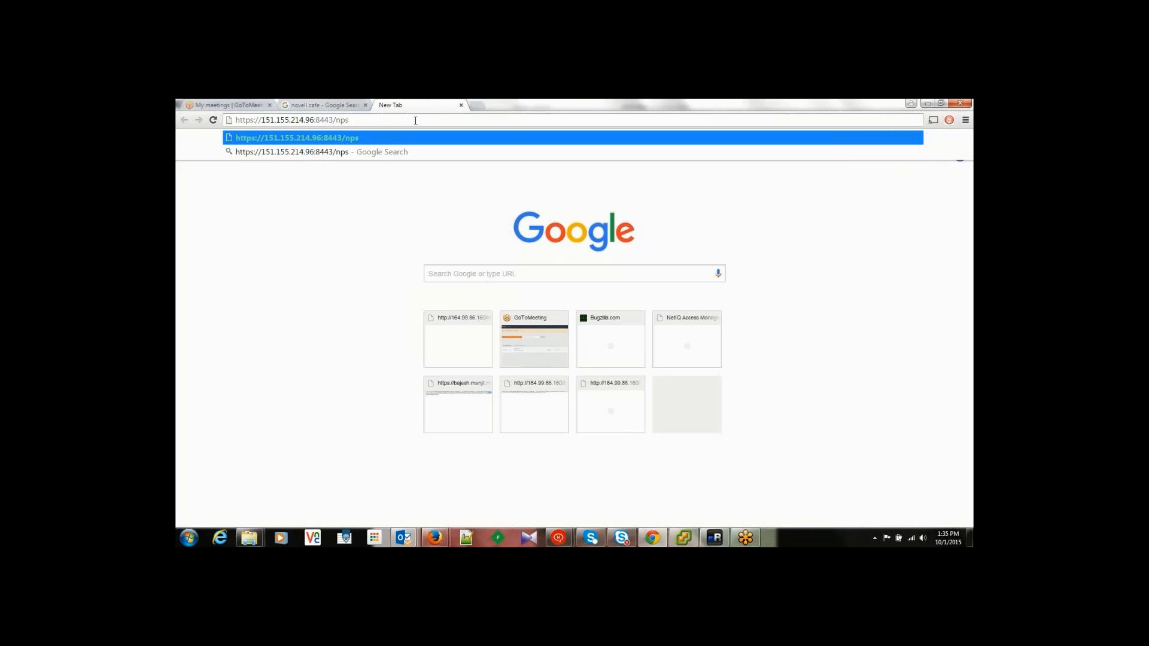
key("Return")
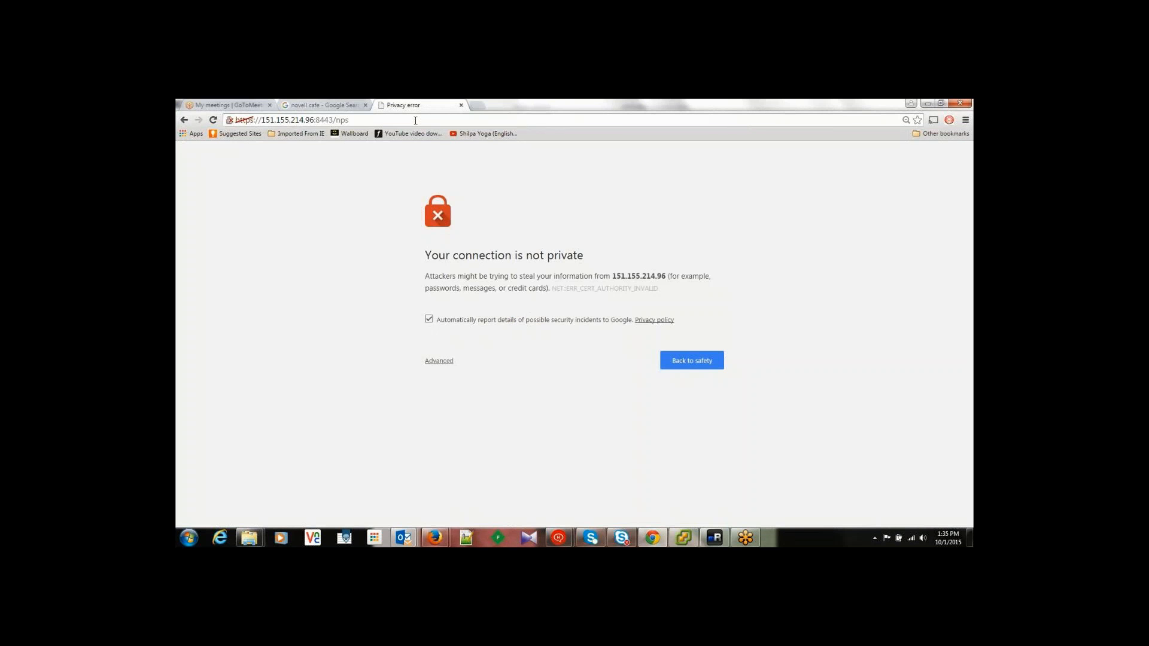
left_click(443, 362)
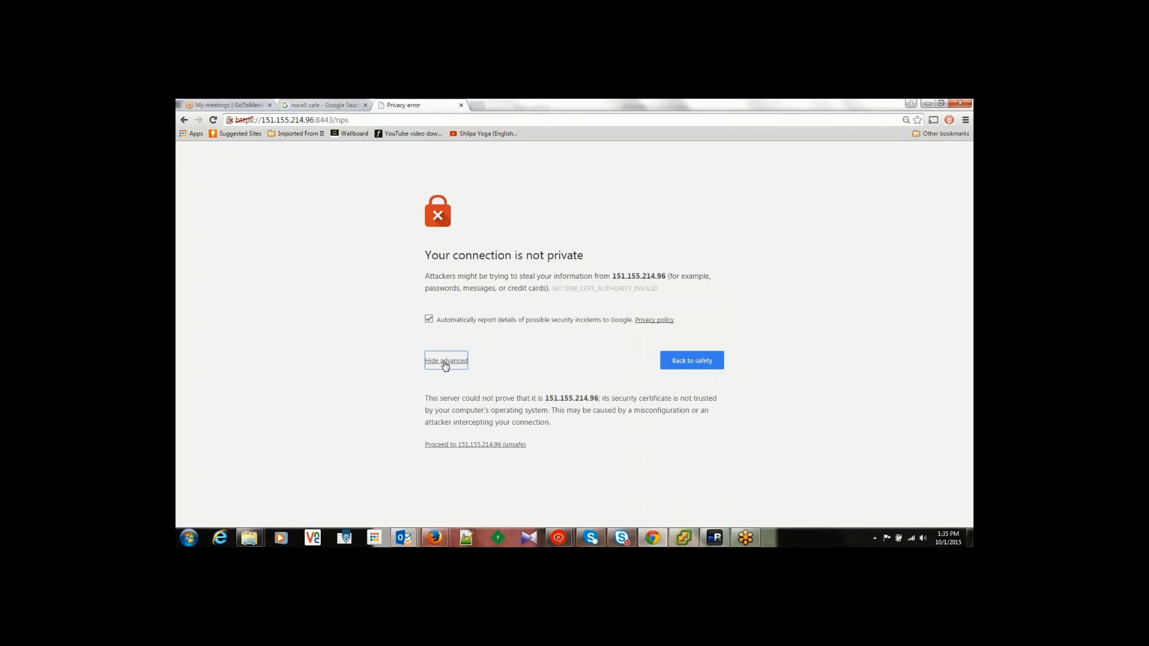
left_click(493, 446)
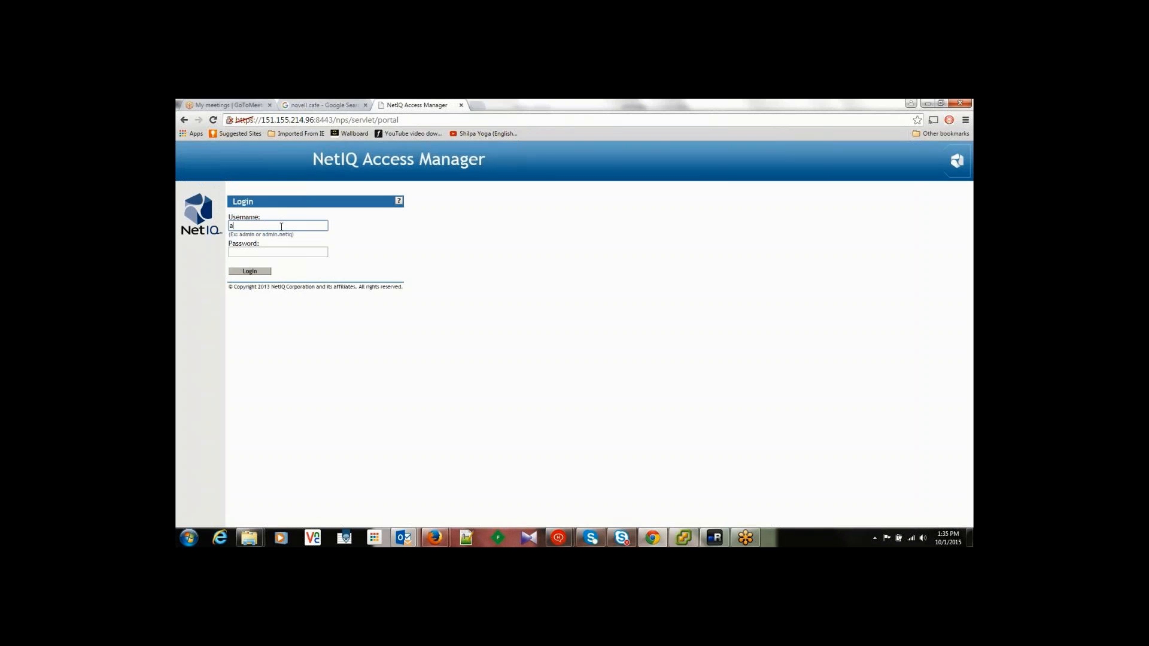
Log in to NetIQ Access Manager as admin with the account password.
left_click_drag(333, 119, 316, 120)
left_click(291, 222)
type("dmin")
key("Tab")
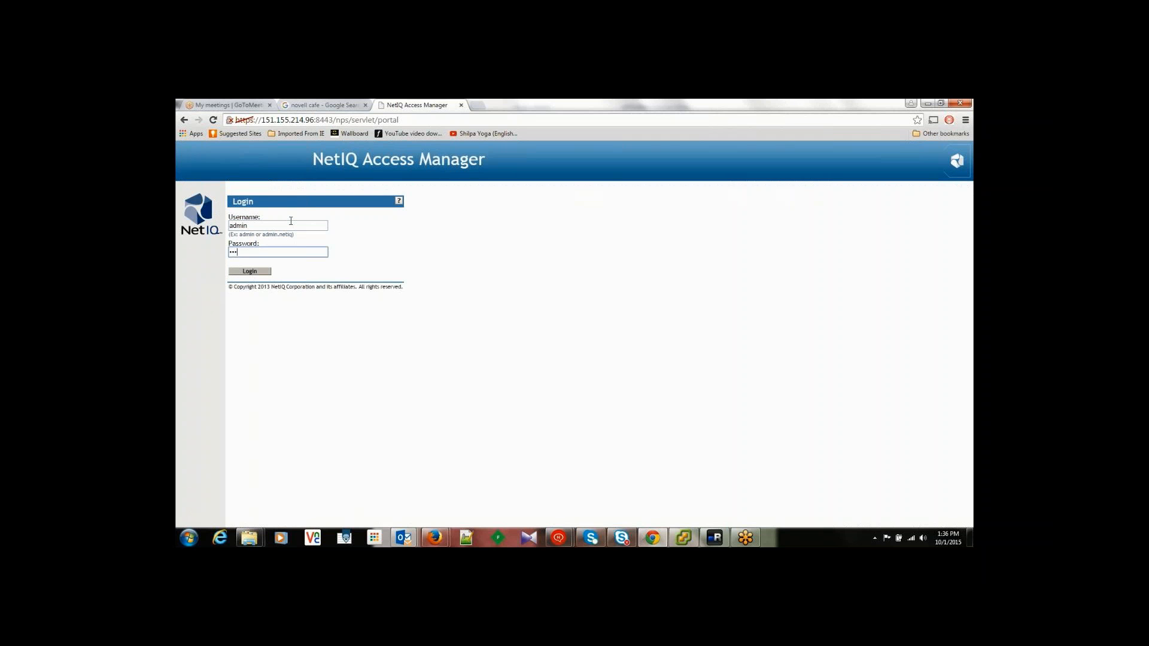
left_click(253, 272)
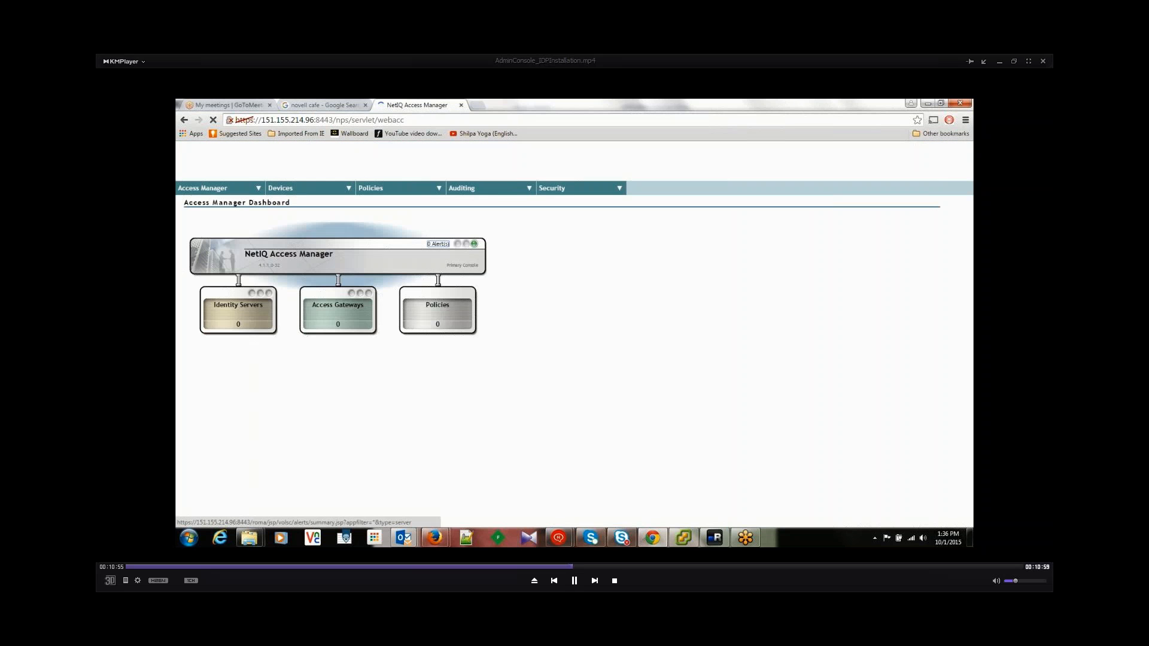
left_click(557, 566)
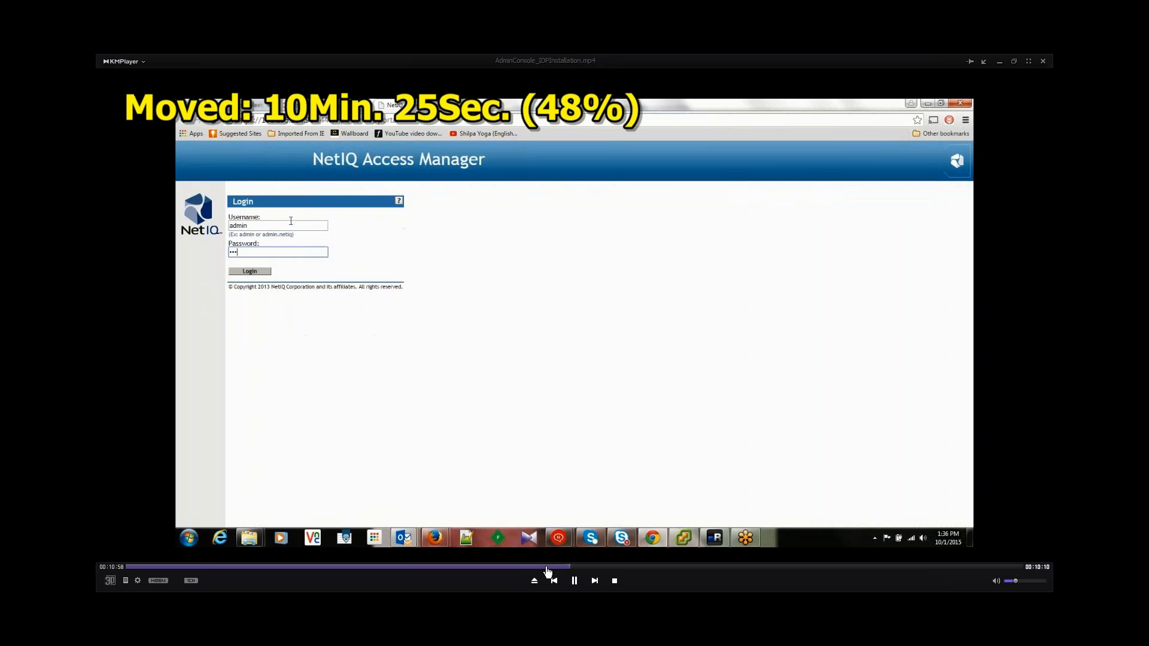
left_click(545, 567)
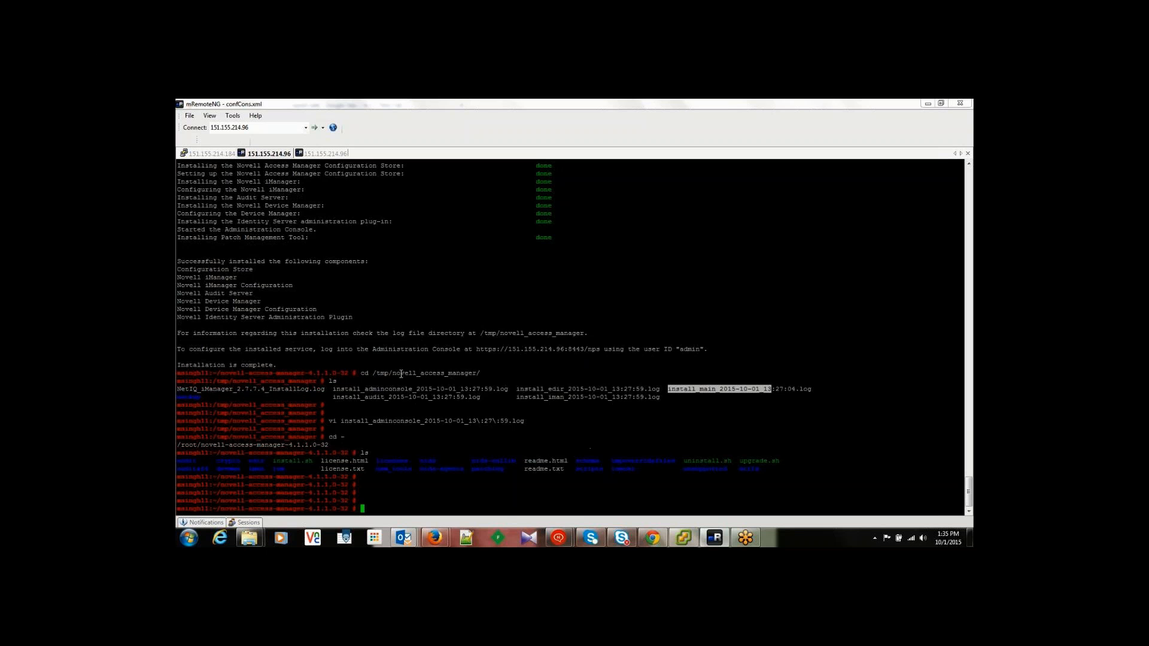
mouse_move(620, 587)
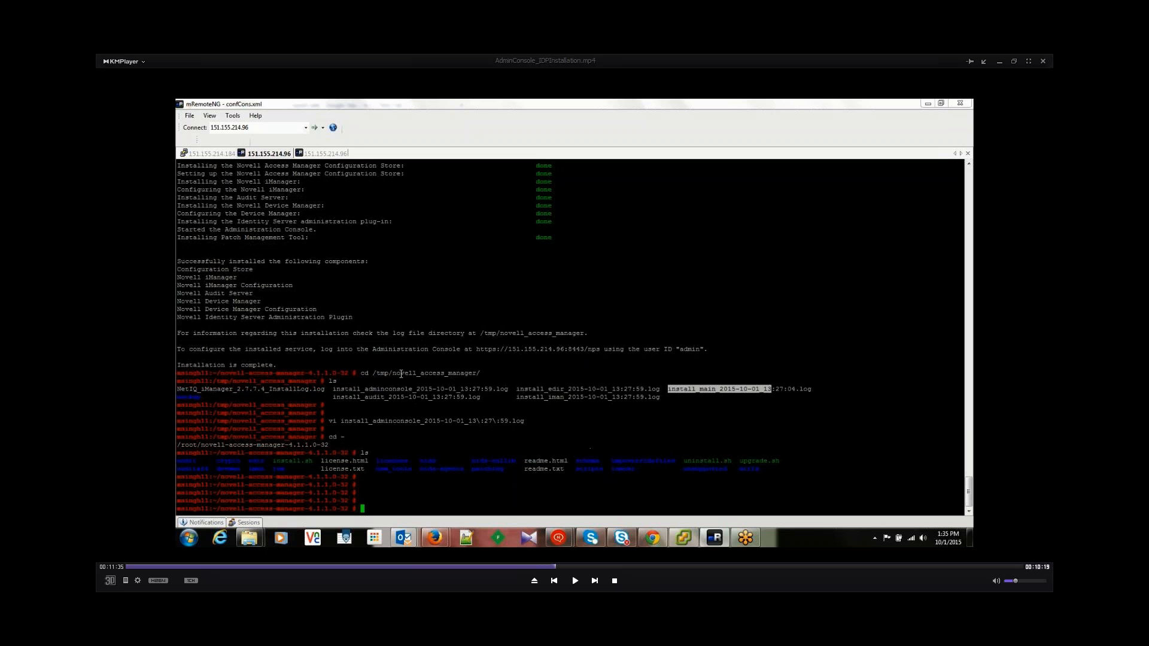
left_click(566, 567)
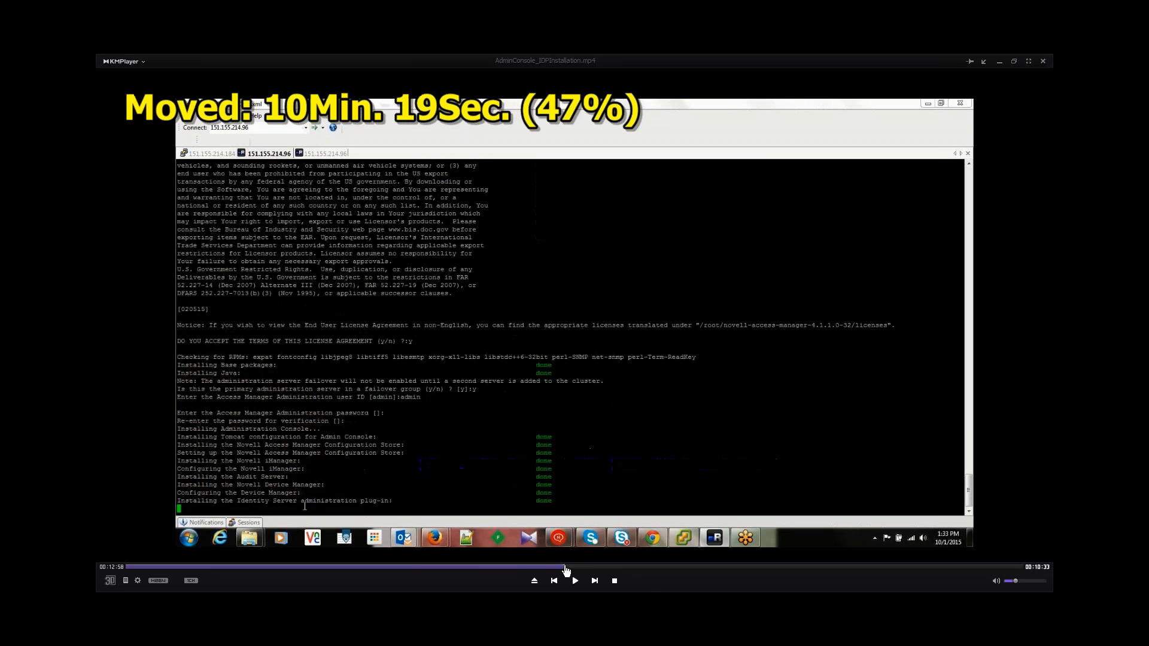
left_click(575, 568)
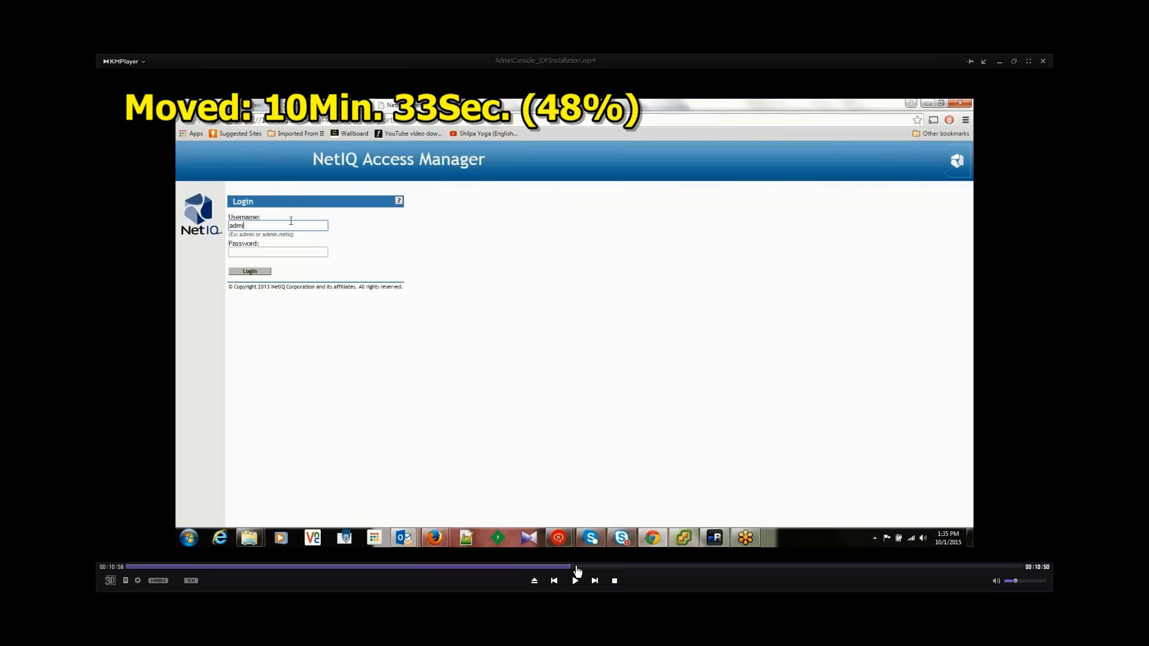
left_click(575, 580)
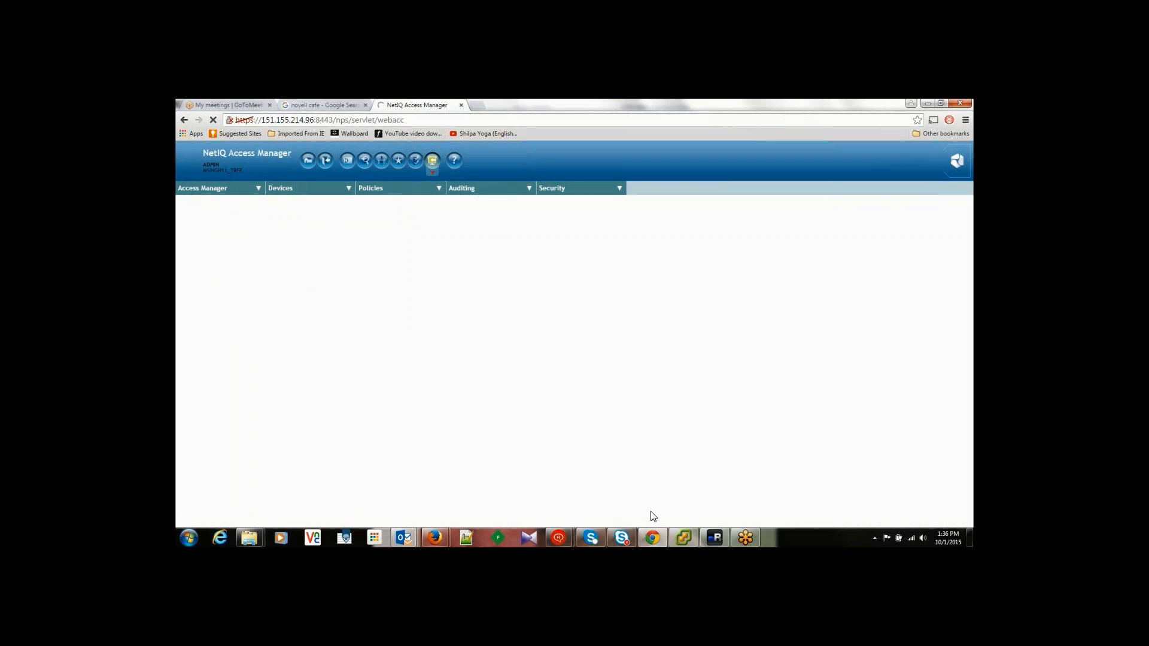
mouse_move(617, 567)
left_click(574, 572)
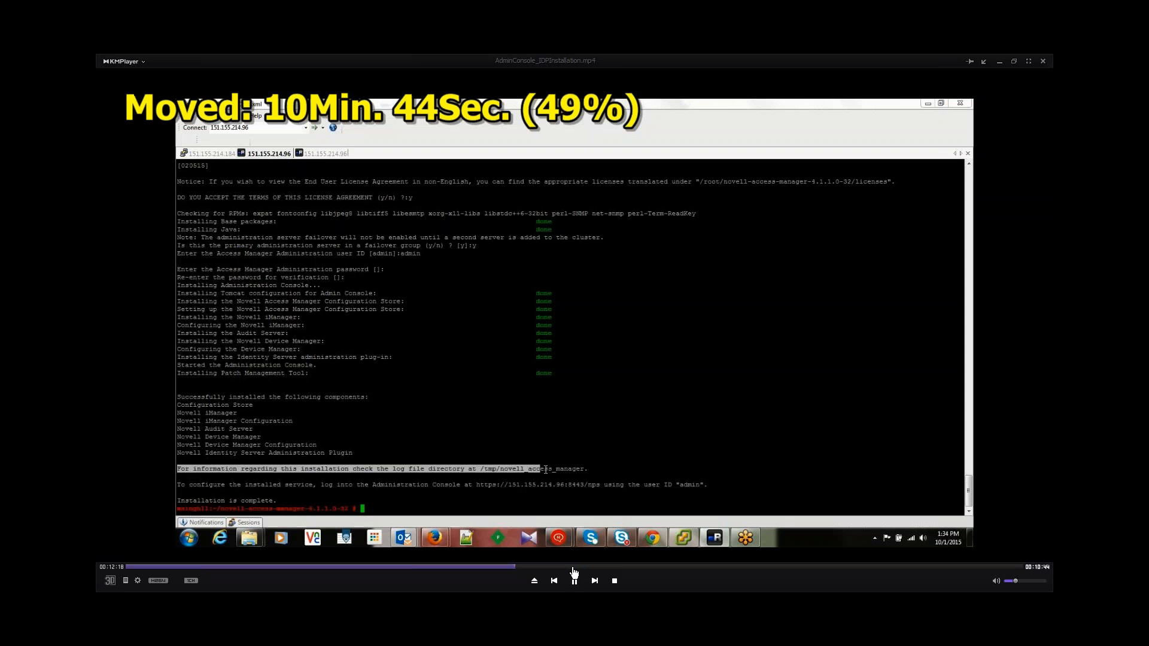
left_click(578, 572)
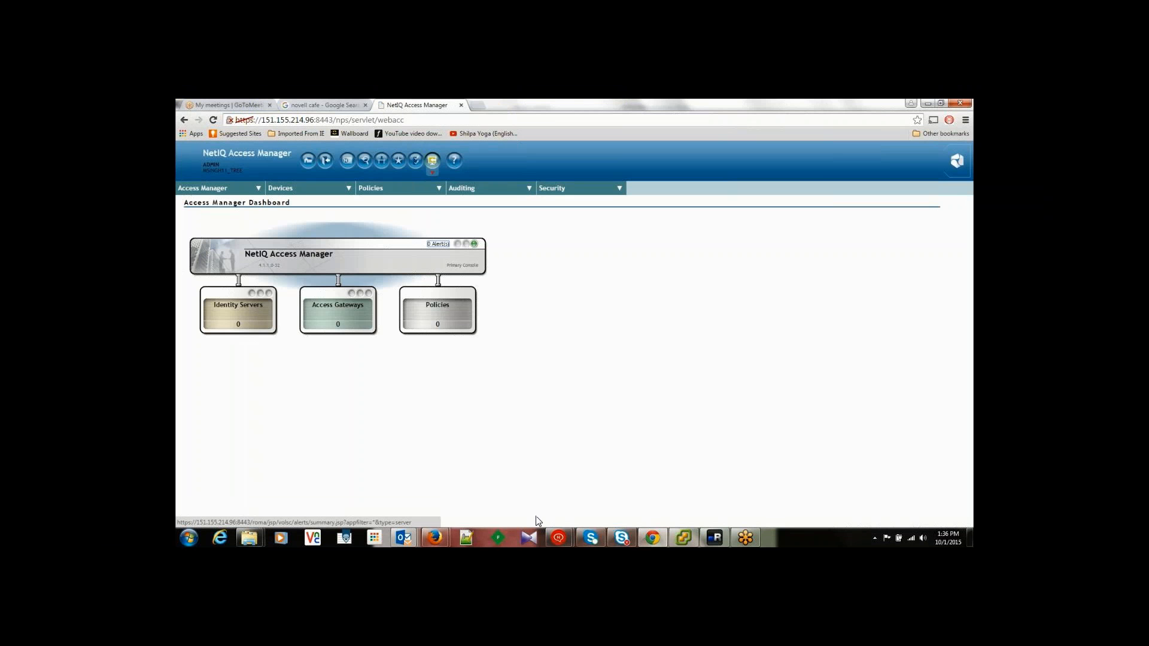
left_click(574, 580)
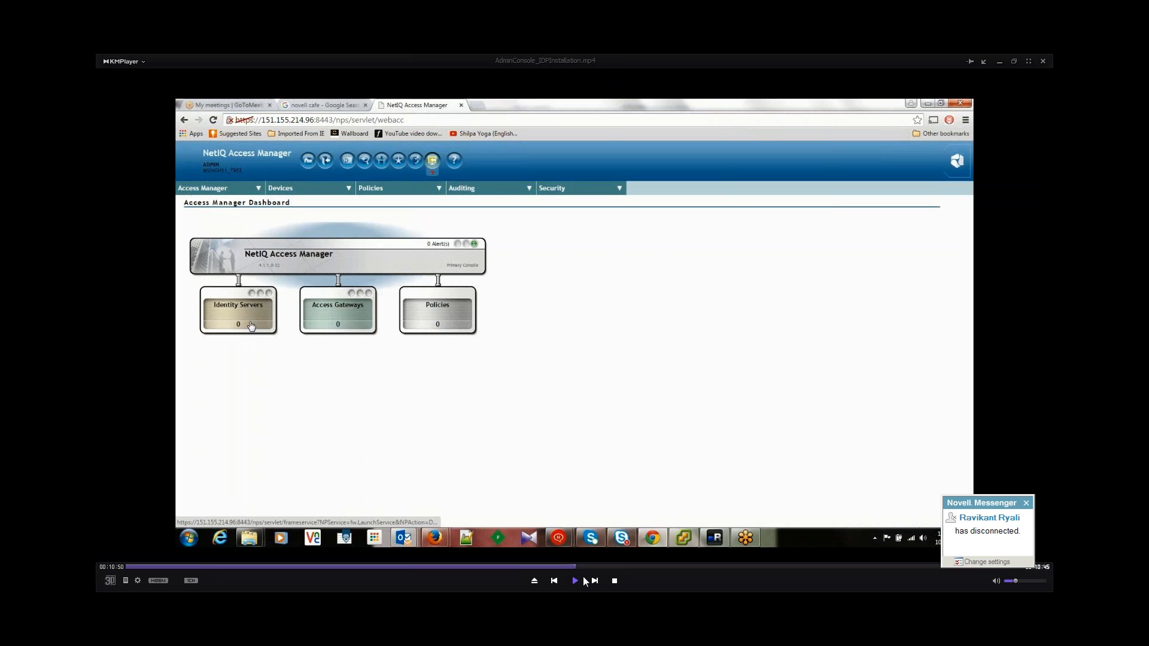
left_click(575, 581)
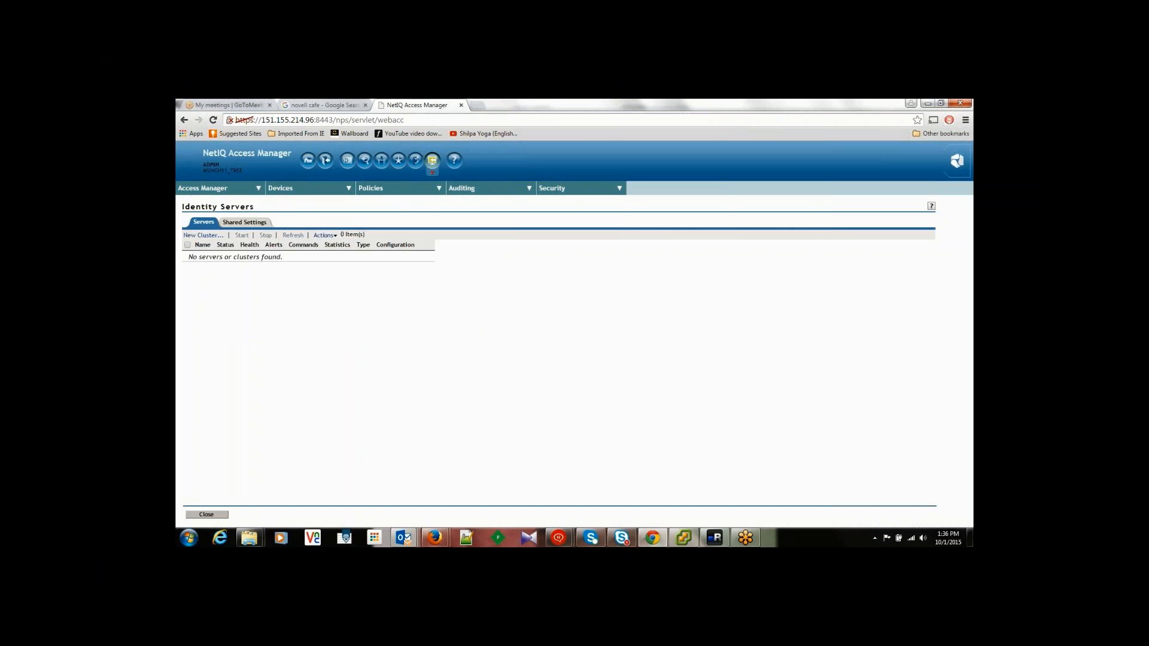
Leave the Identity Servers page, examine the Access Gateways page and look over the Auditing, Devices and Policies options.
left_click(207, 514)
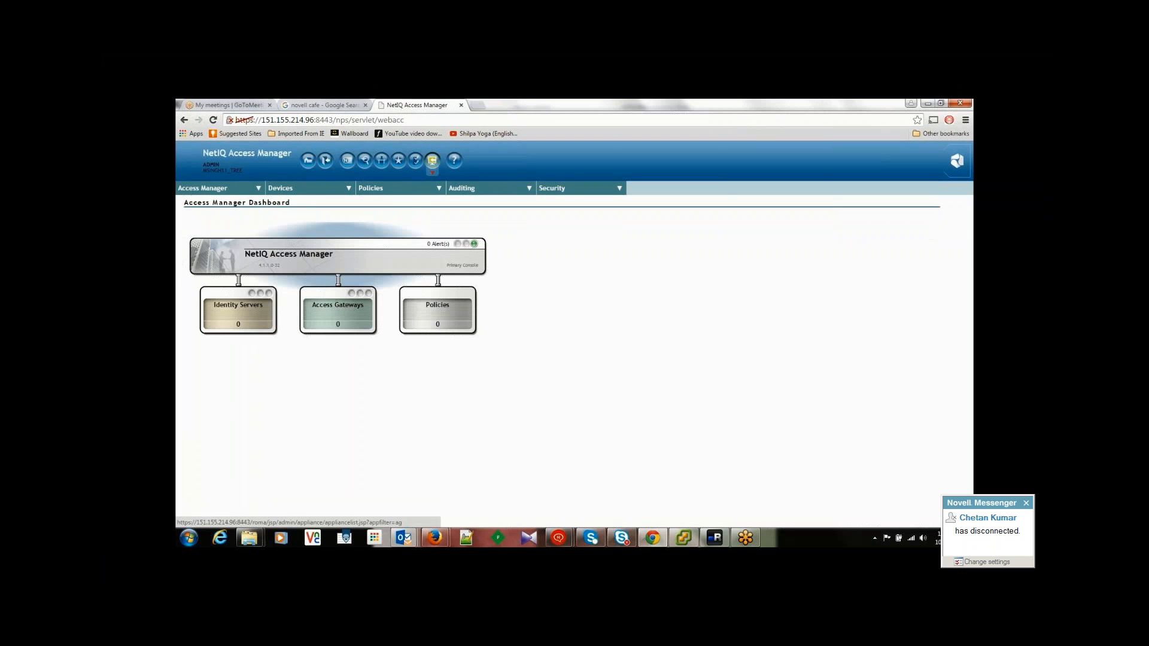
left_click(338, 311)
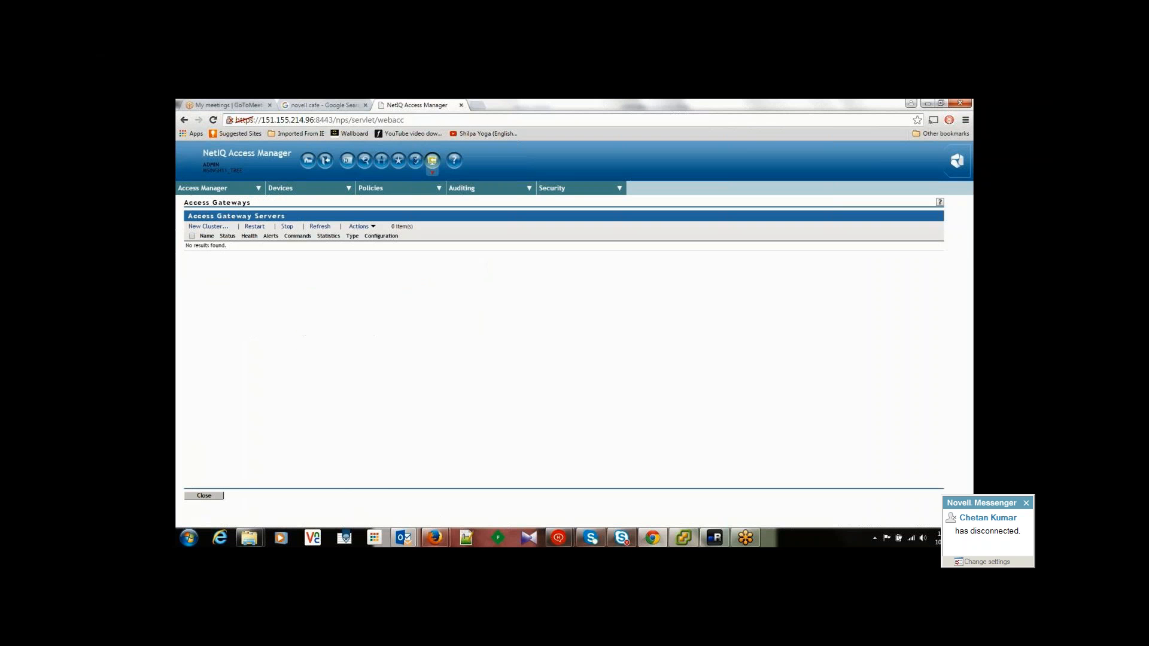
left_click(204, 497)
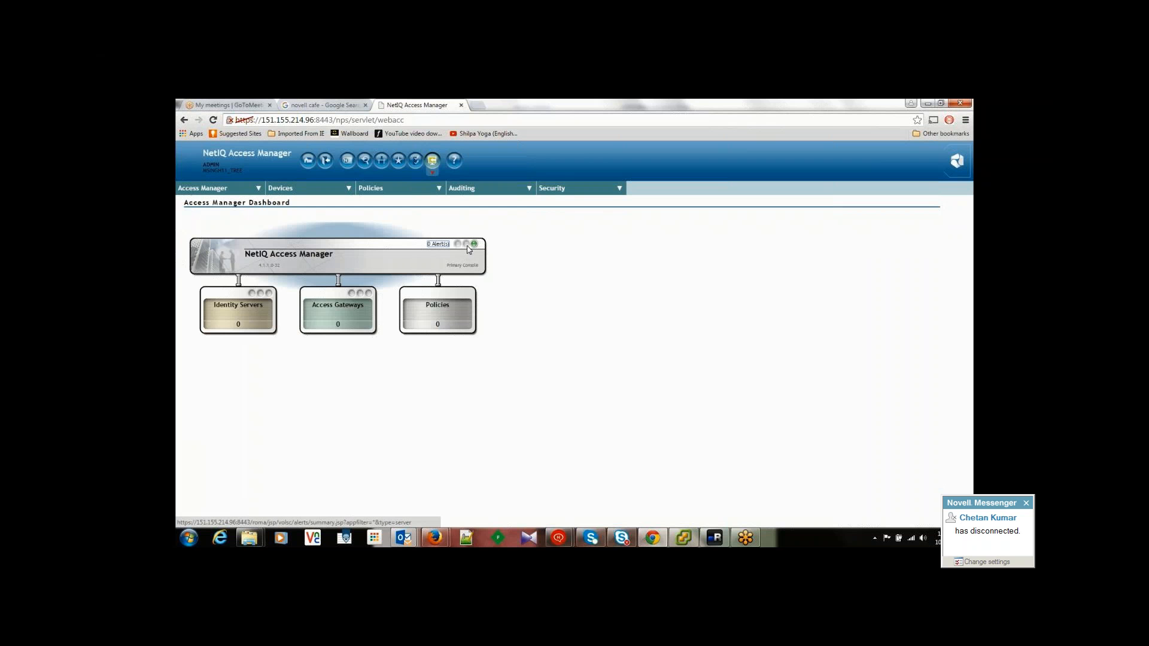
left_click(479, 188)
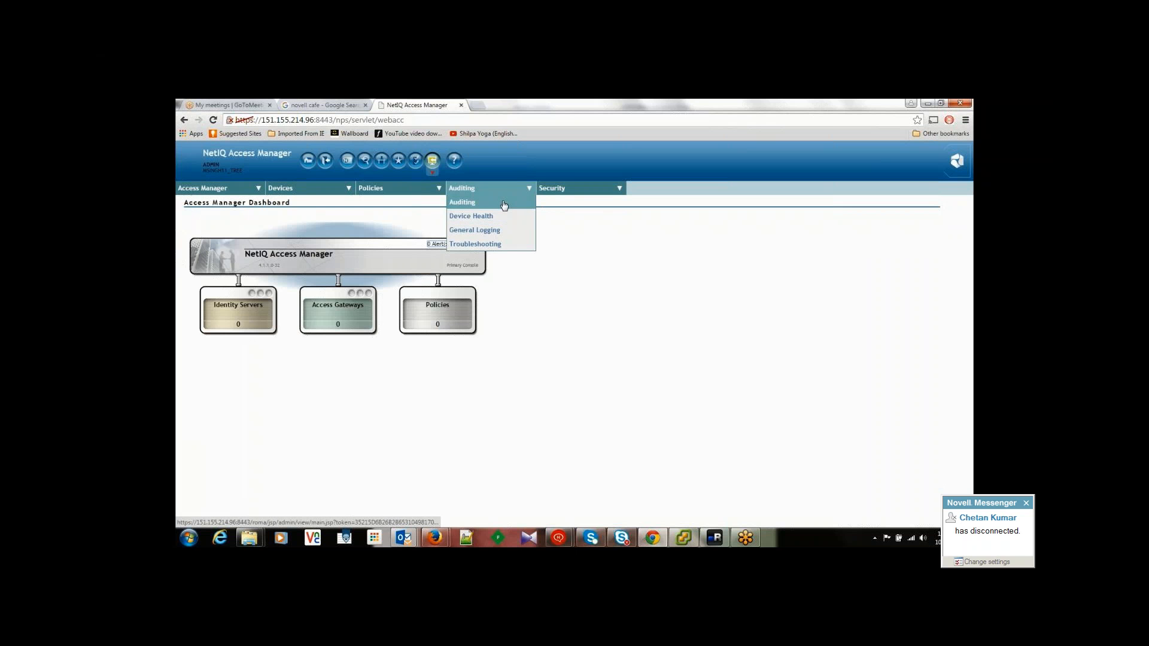
left_click(280, 193)
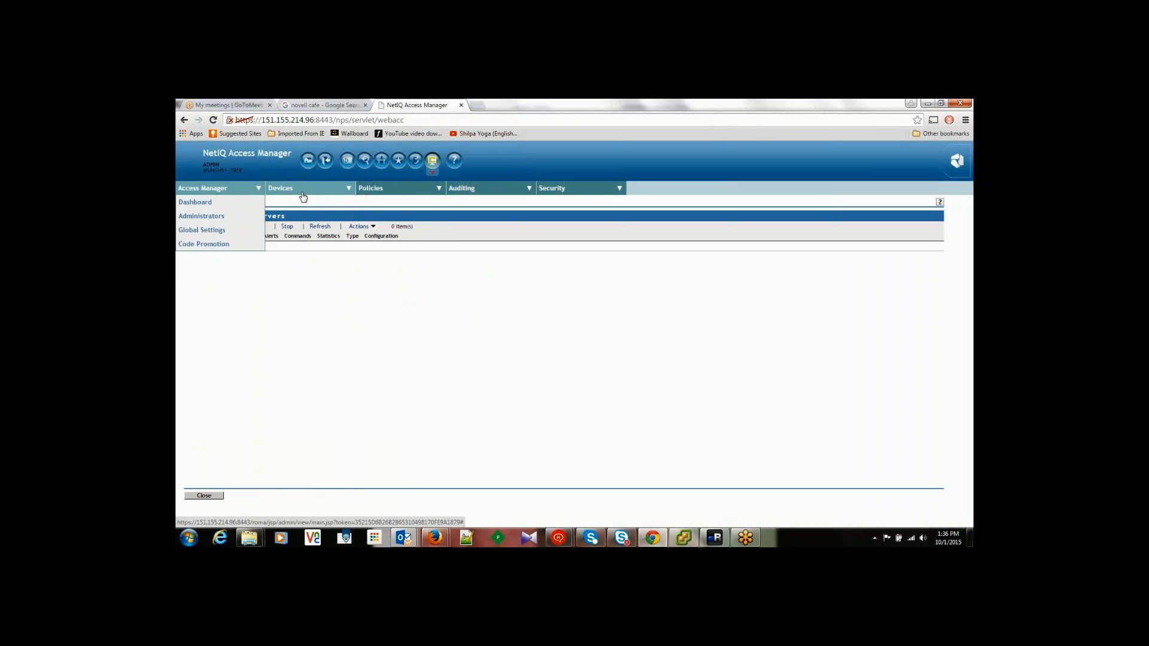
left_click(380, 189)
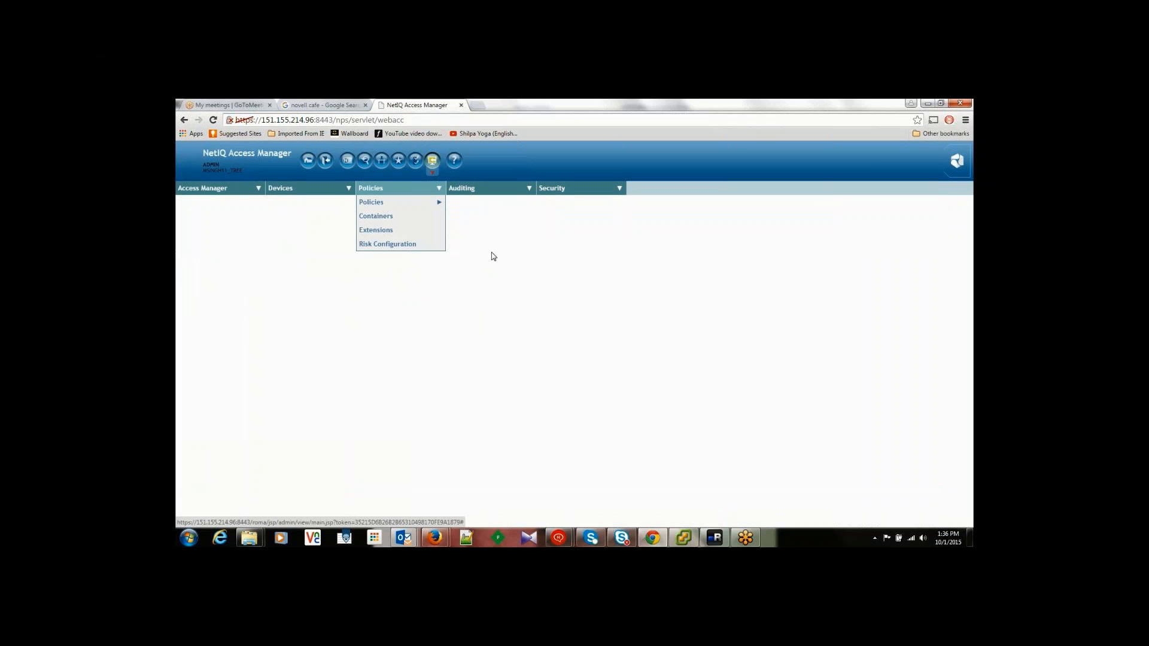
View the trusted roots under Security and return to the list of certificates.
mouse_move(554, 196)
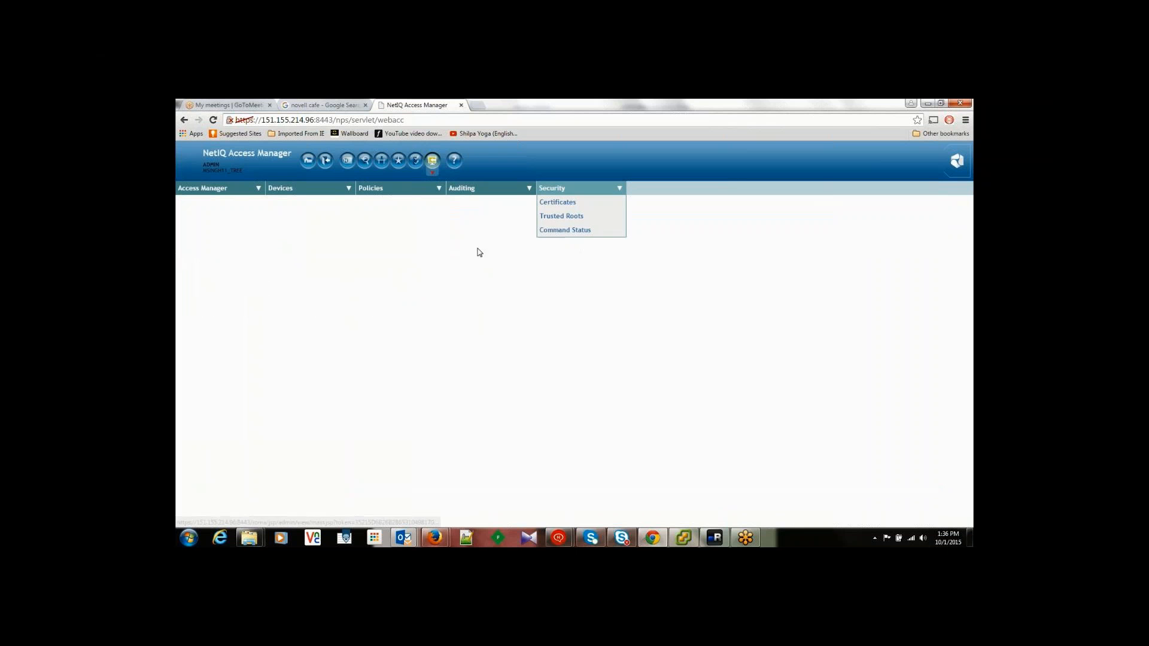
left_click(562, 216)
left_click(558, 202)
left_click(566, 218)
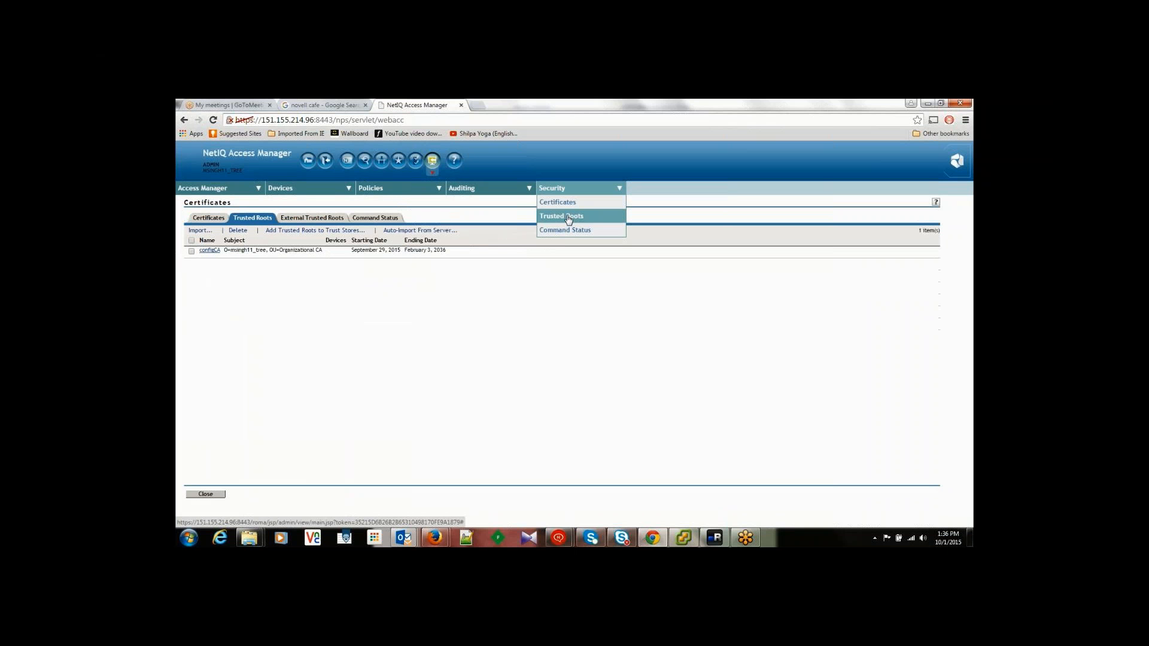
left_click(558, 202)
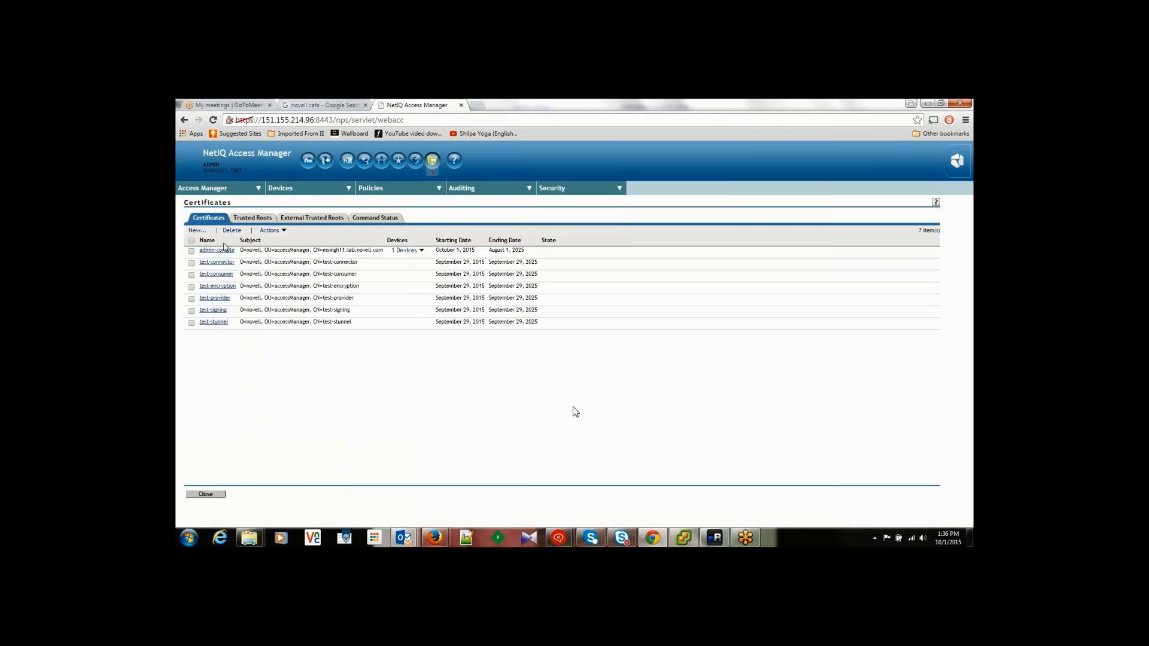
Examine the subject of each certificate in the list, from admin-console down to test-stunnel.
triple_click(262, 250)
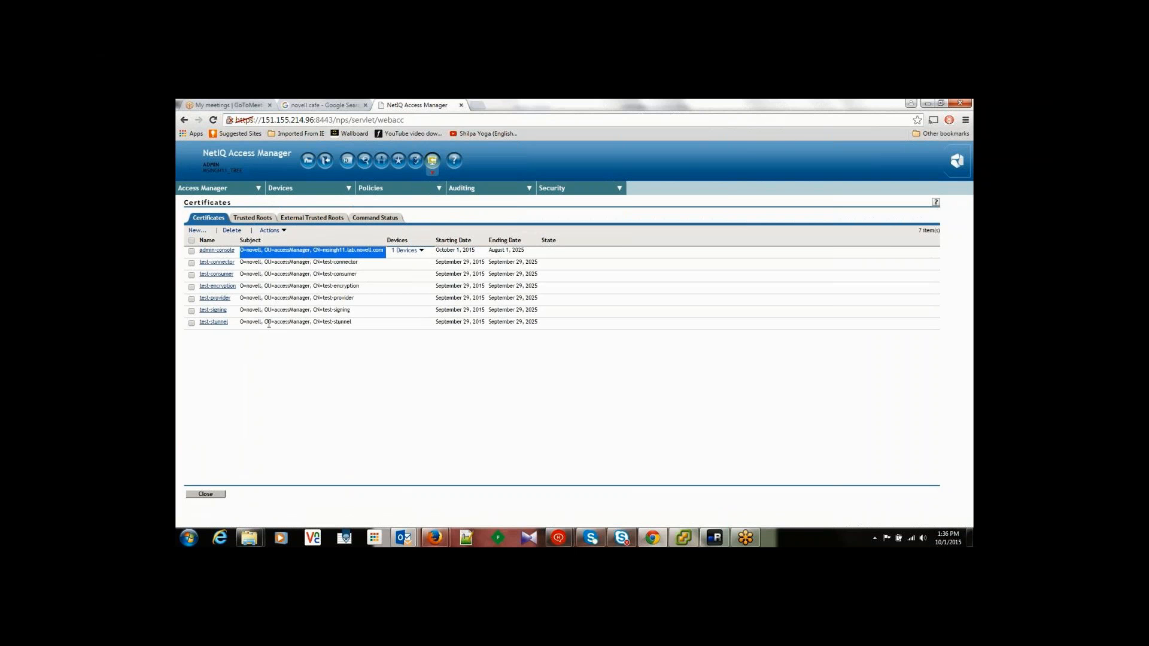
left_click(272, 261)
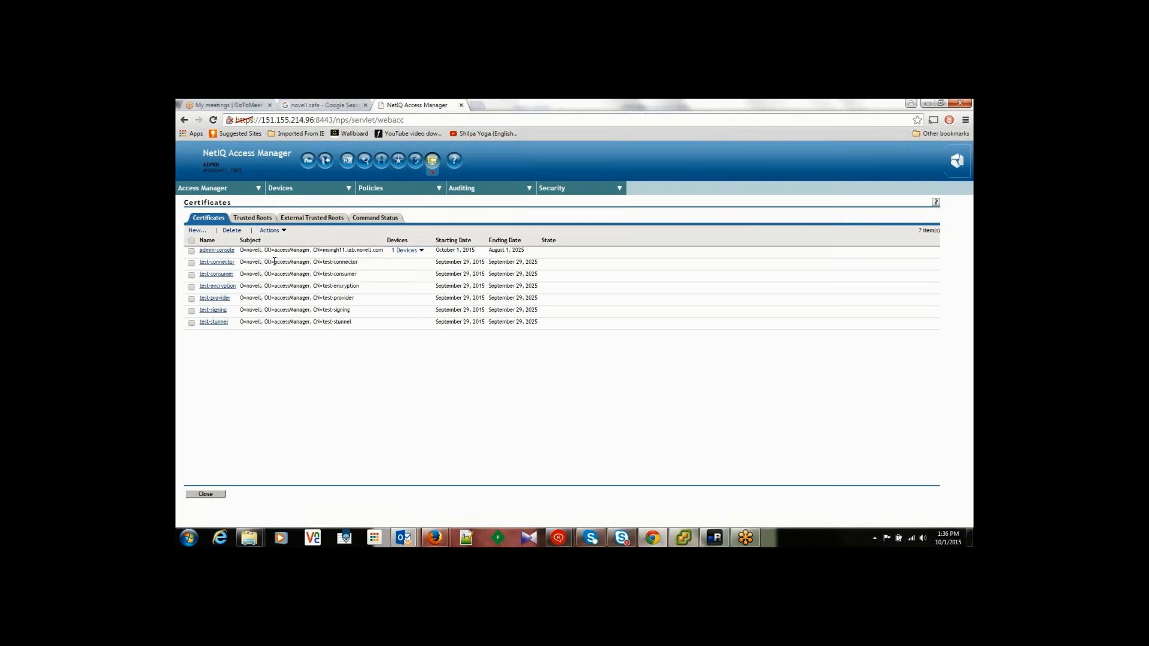
triple_click(272, 261)
left_click(272, 262)
triple_click(269, 274)
triple_click(271, 285)
left_click(273, 301)
triple_click(271, 306)
triple_click(272, 308)
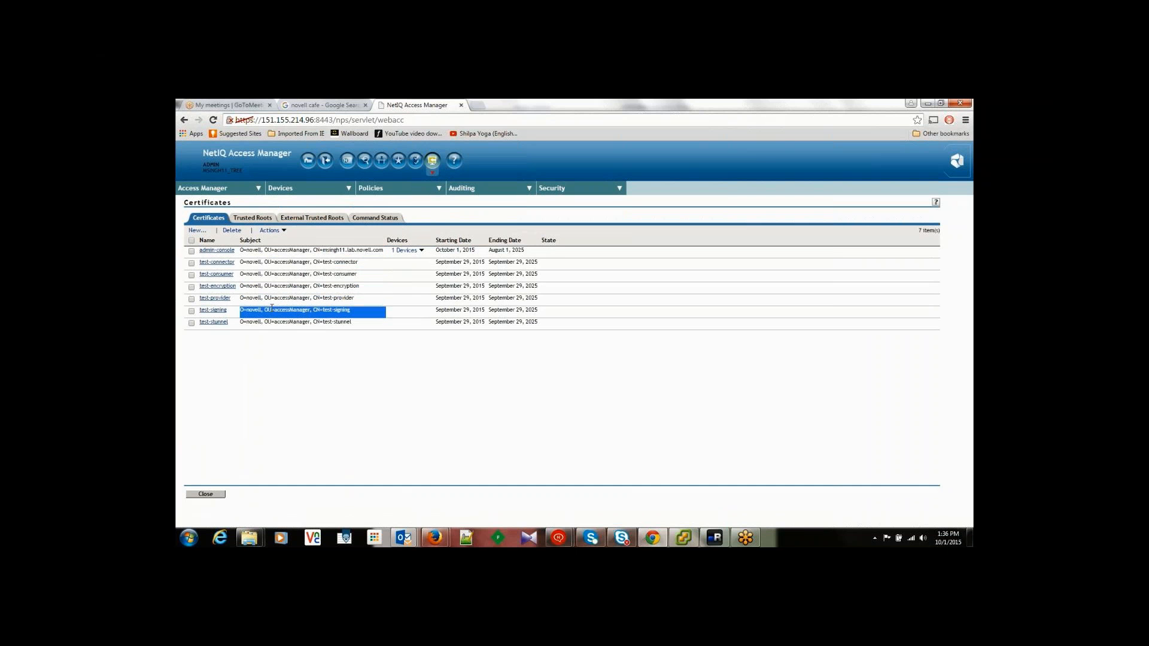
left_click(274, 314)
double_click(274, 320)
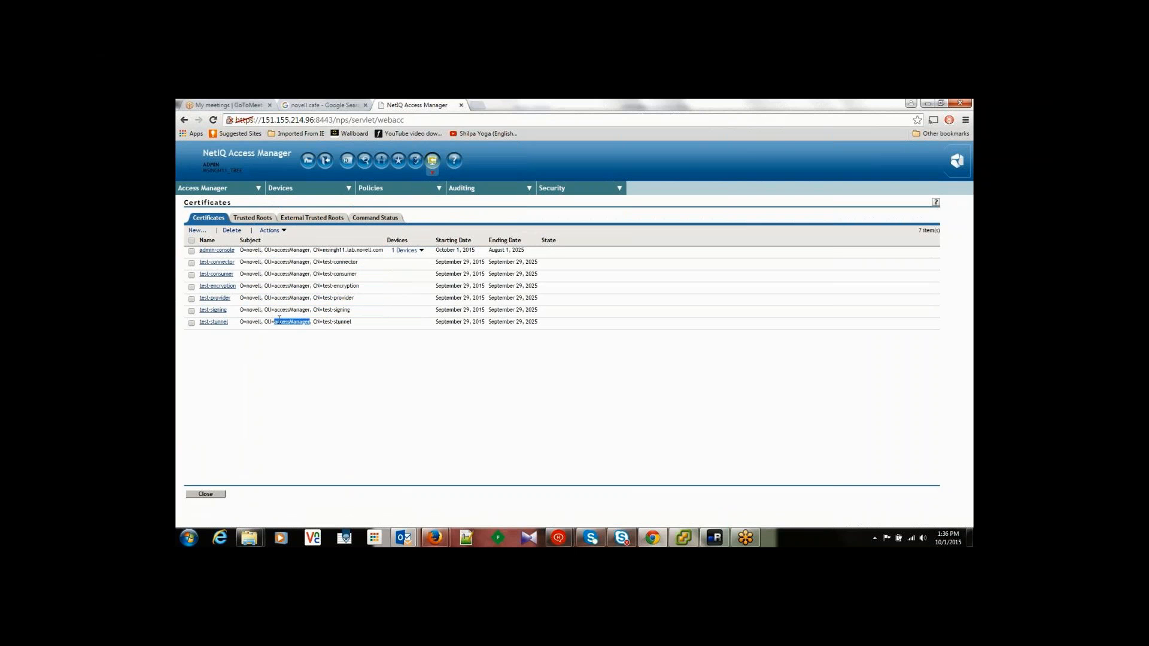
left_click(508, 429)
Switch to vSphere Client and take a snapshot of the Session_AC_IDP virtual machine without its memory, using a name starting with Session_.
left_click(684, 538)
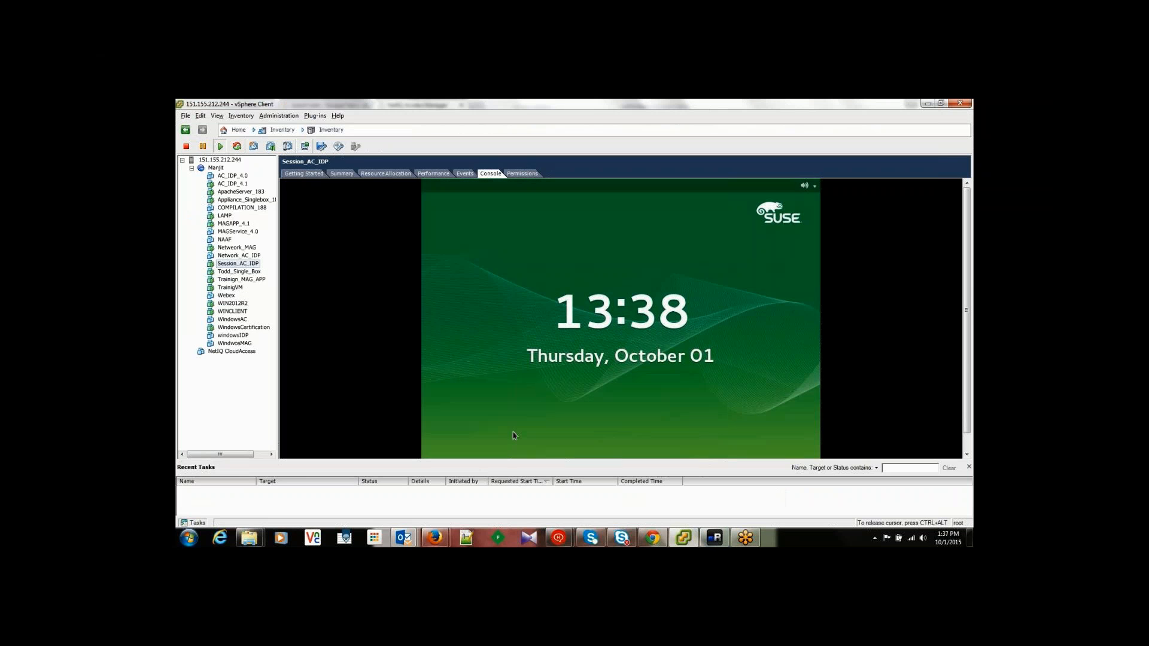
key("Return")
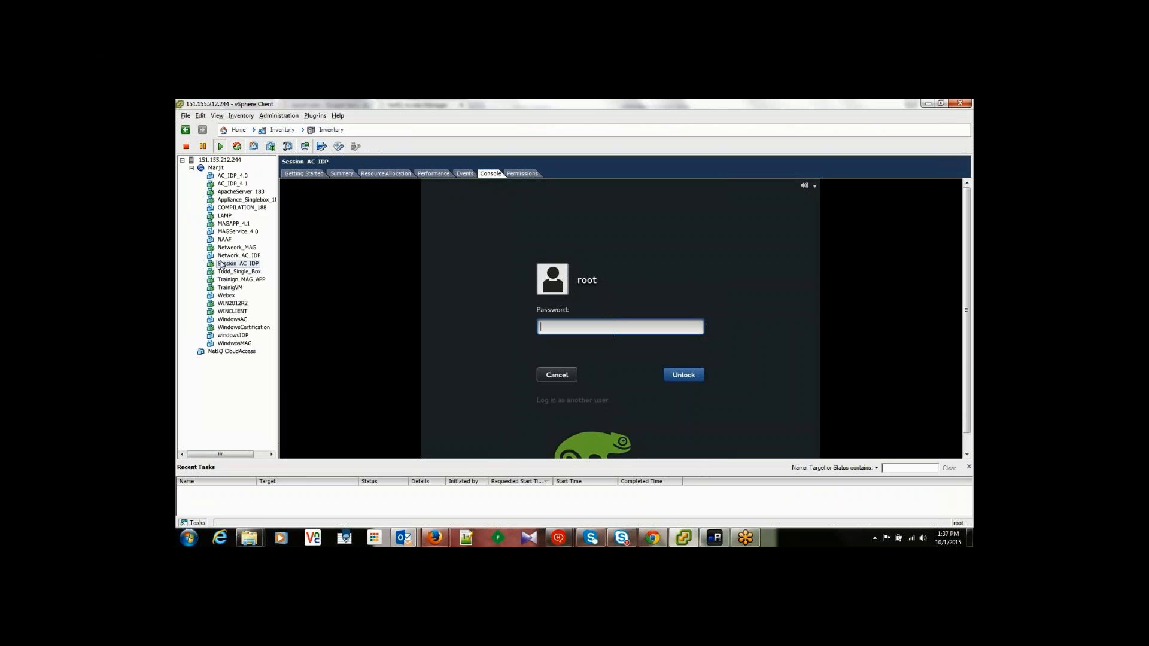
right_click(224, 263)
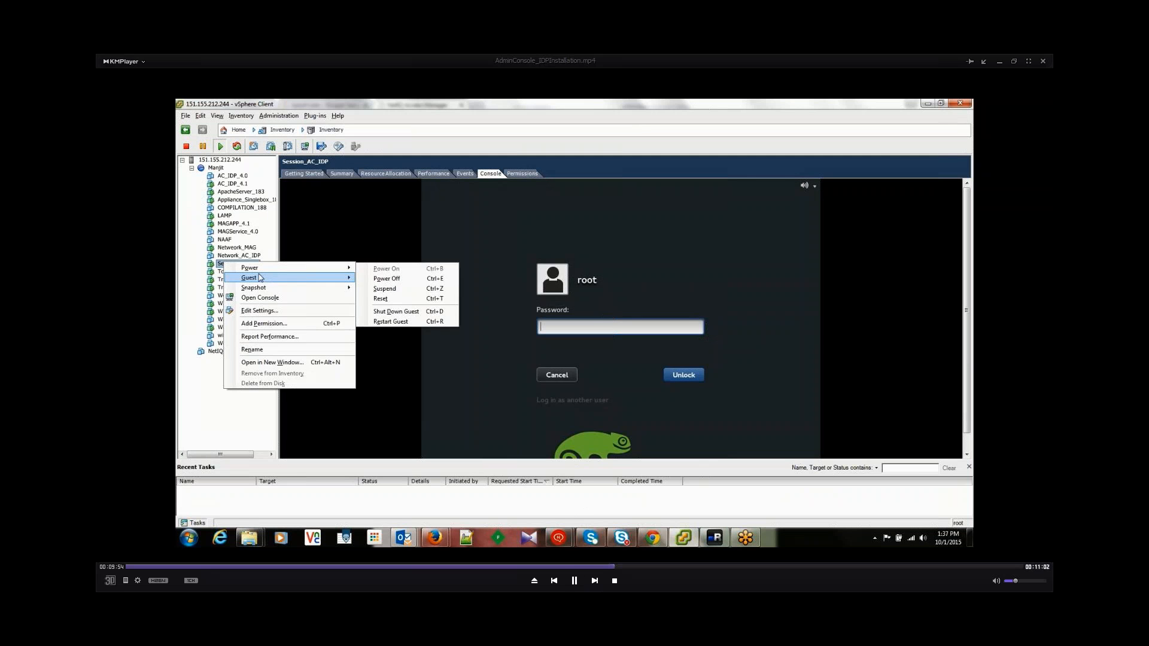
left_click(574, 580)
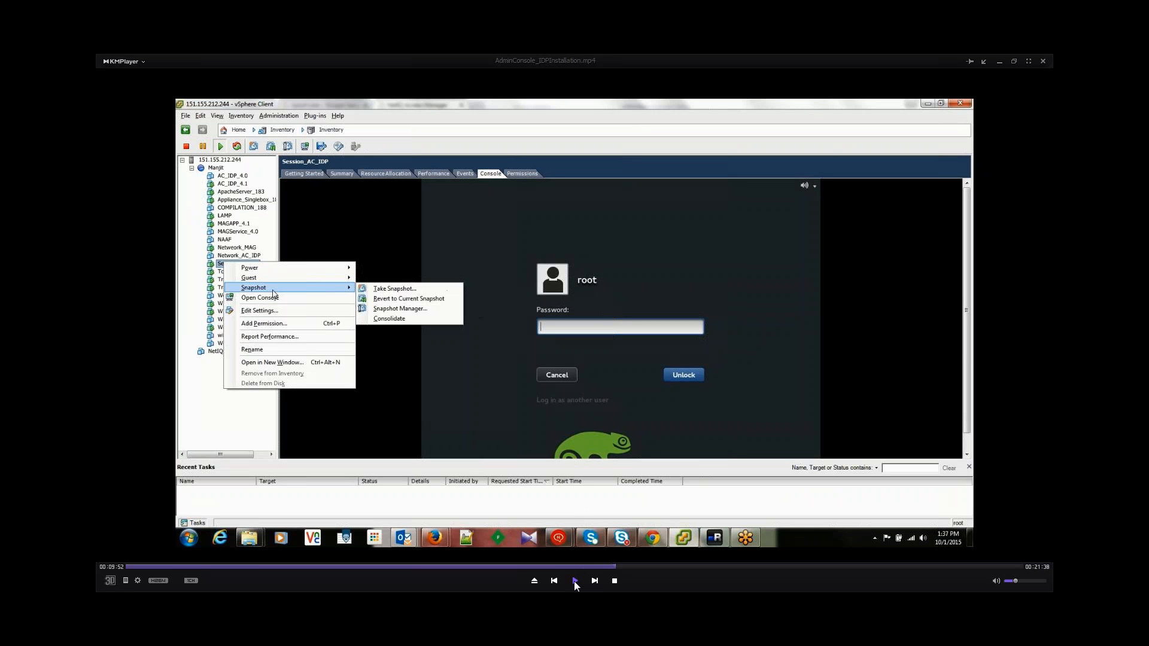
left_click(573, 581)
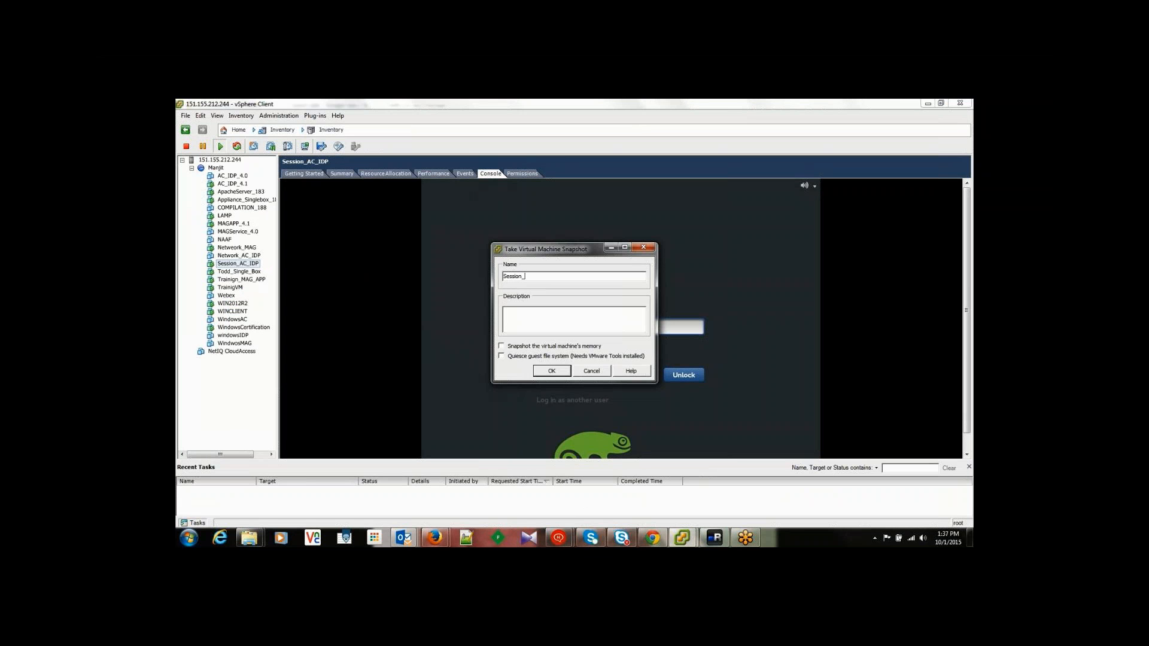
type("ID")
key("BackSpace")
key("BackSpace")
left_click(552, 371)
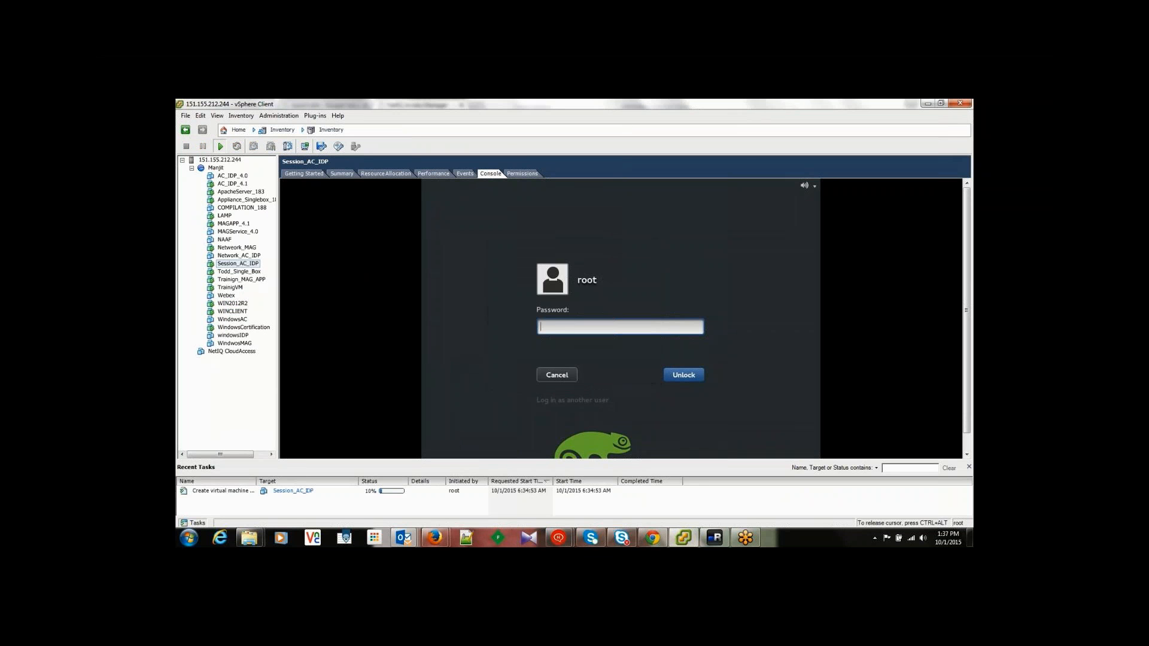
left_click(574, 326)
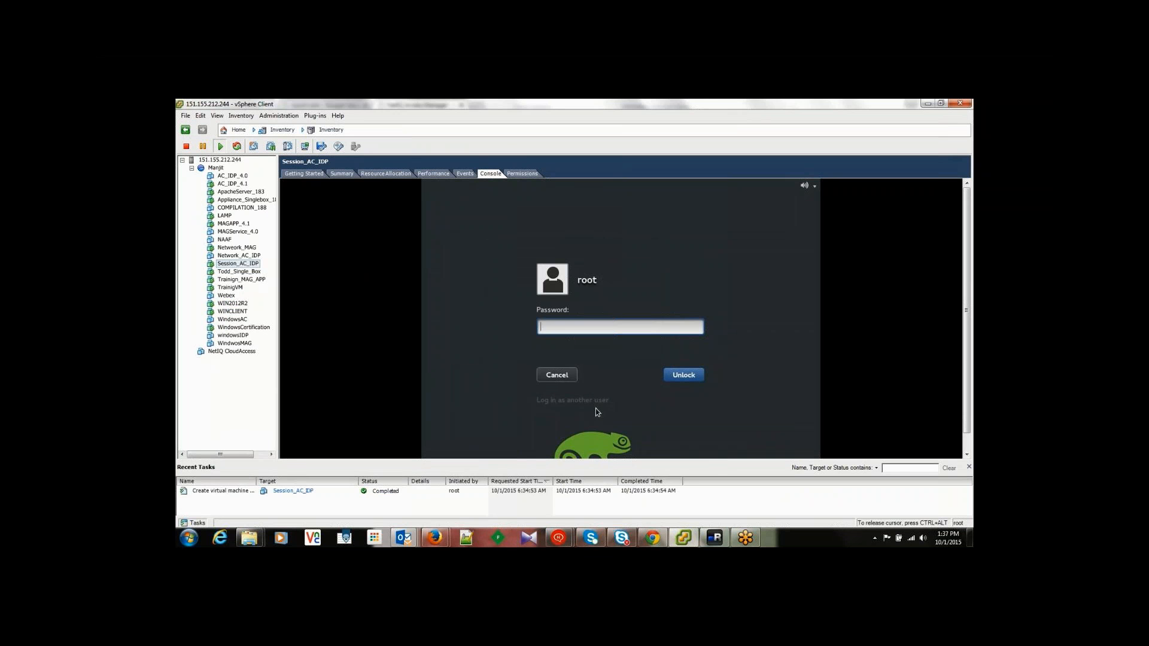
key("ctrl+alt")
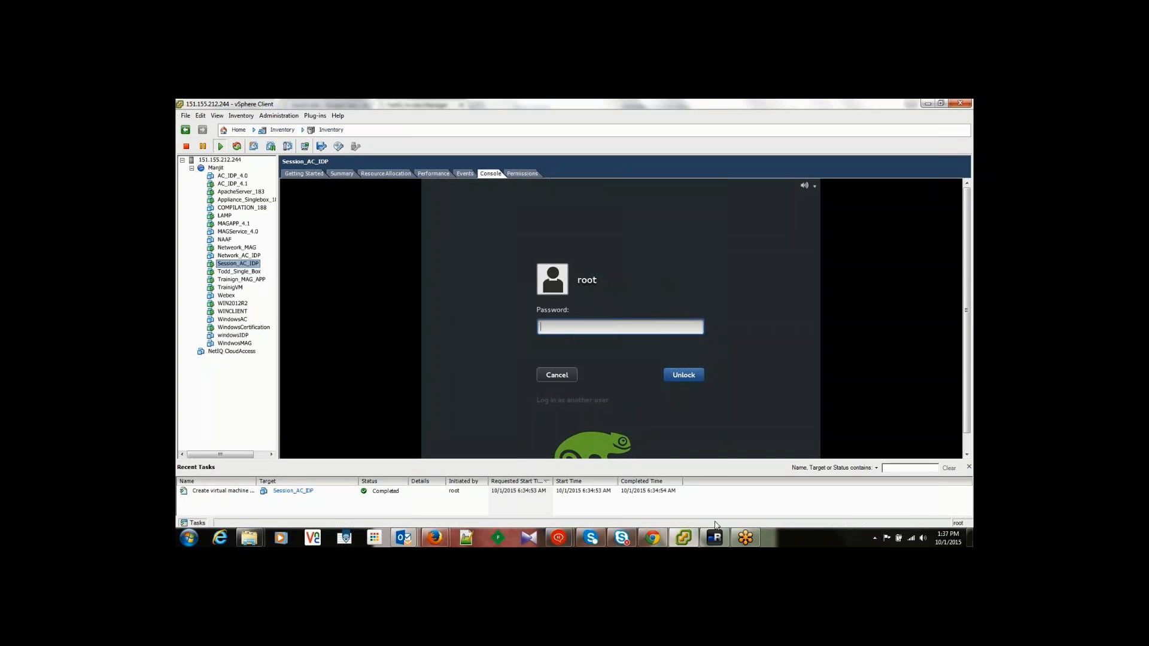
Return to Access Manager in Chrome and view the Trusted Roots and Command Status pages under Security.
left_click(716, 539)
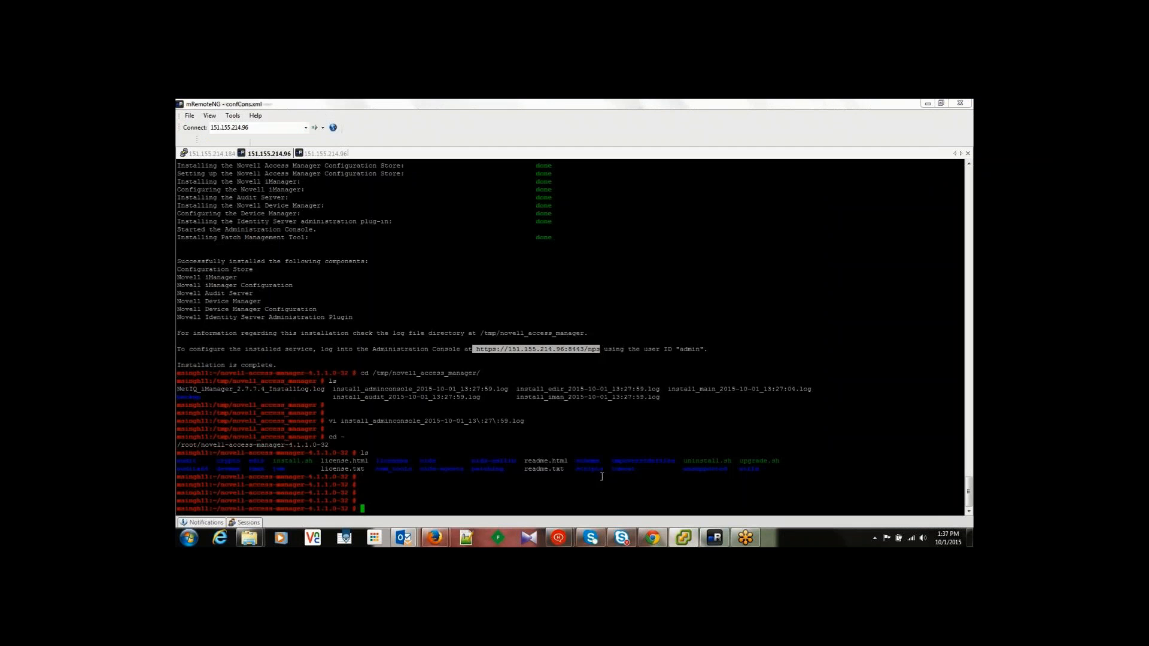
left_click(653, 539)
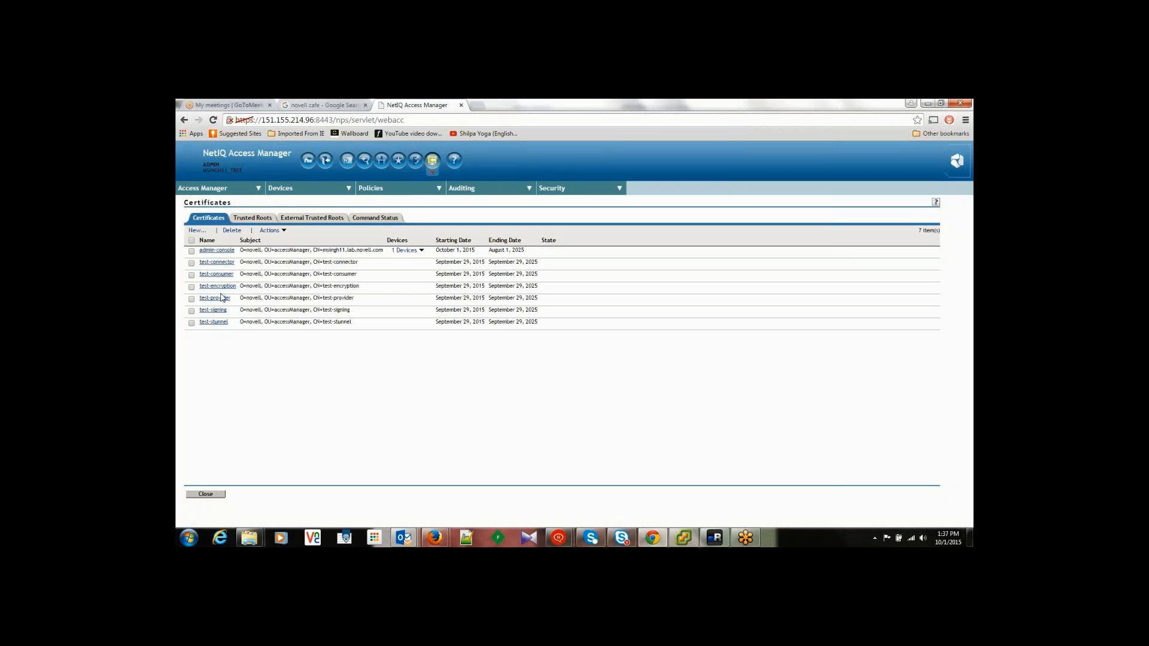
mouse_move(556, 188)
left_click(568, 217)
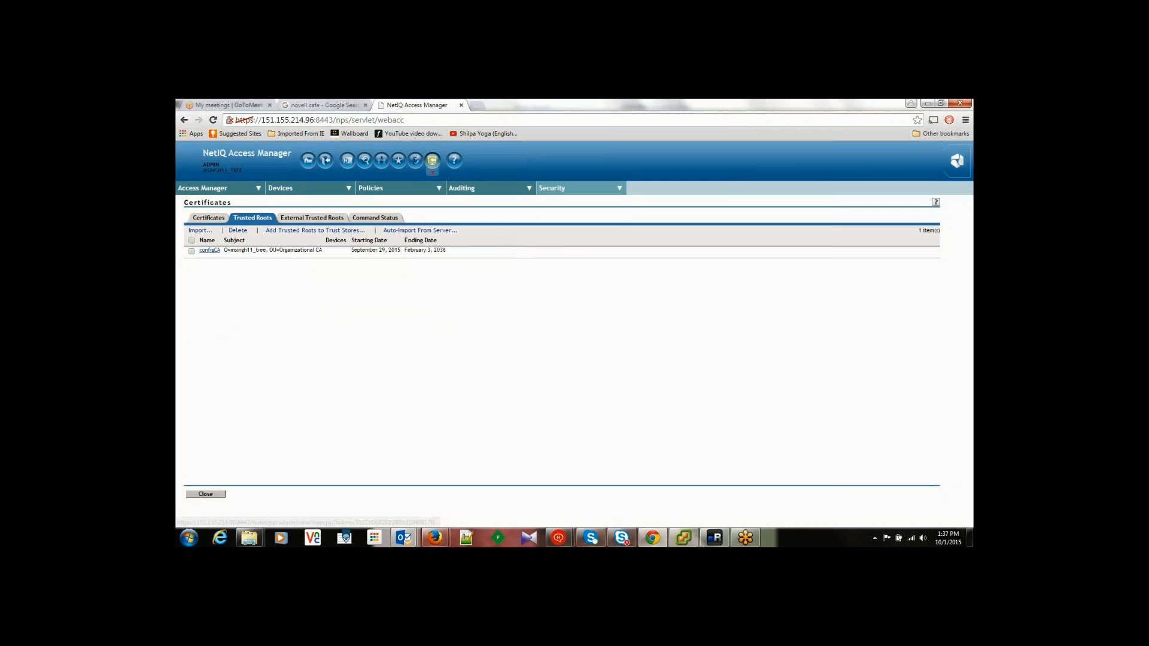
mouse_move(585, 590)
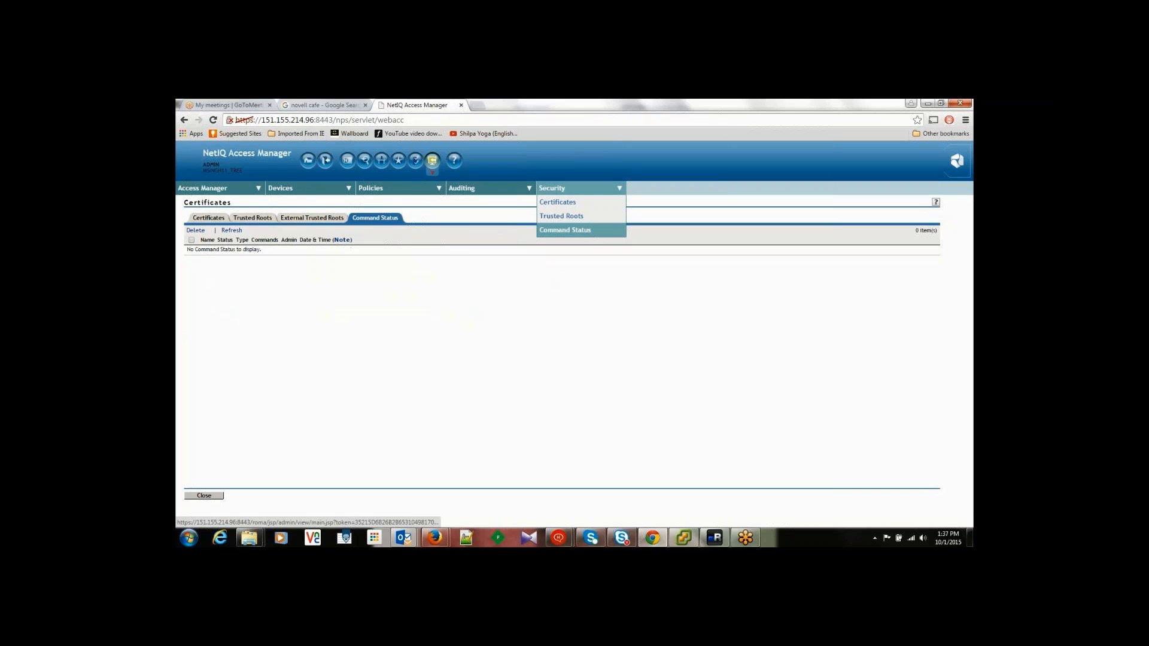
mouse_move(617, 579)
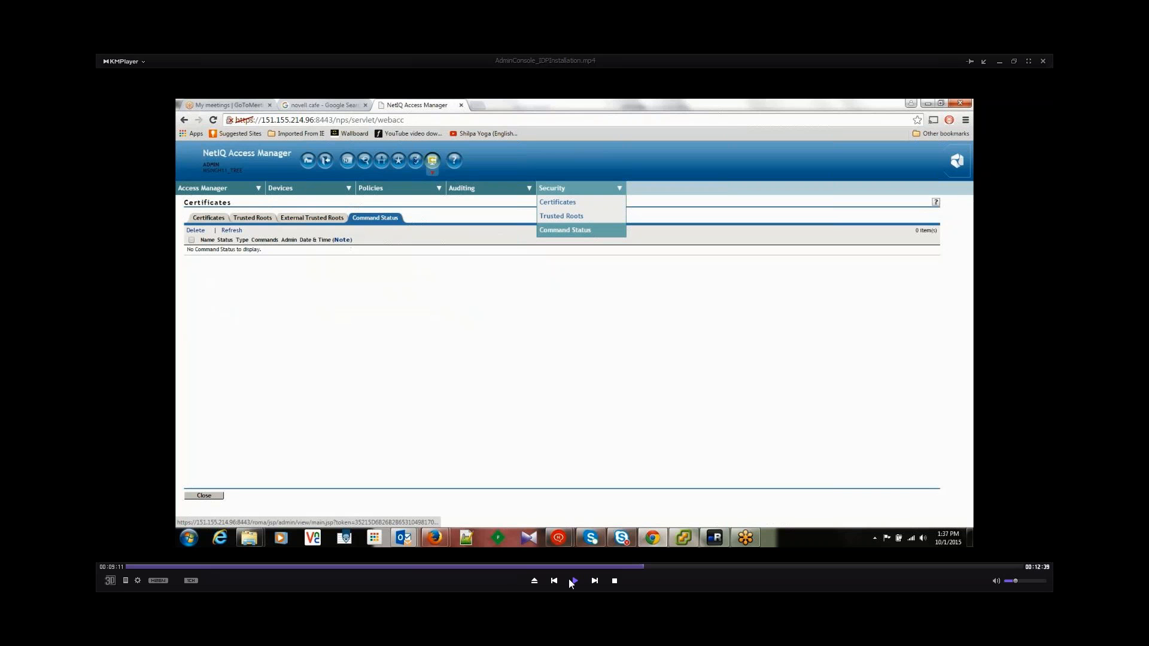
left_click(573, 581)
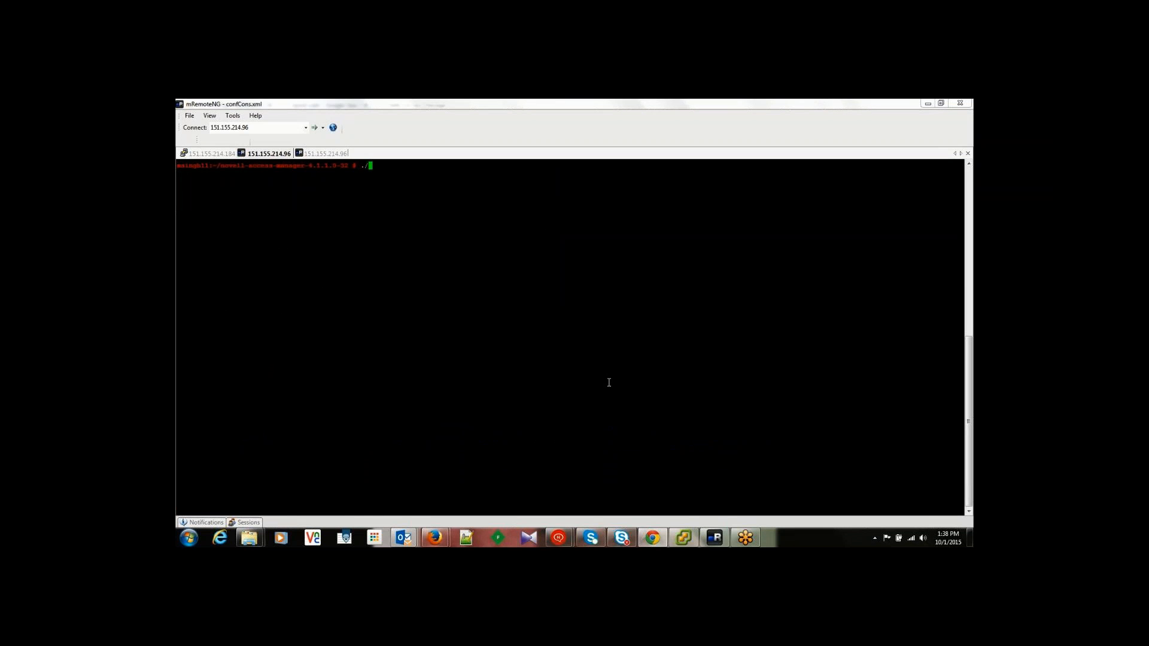
Find and launch the JXplorer LDAP browser.
left_click(189, 538)
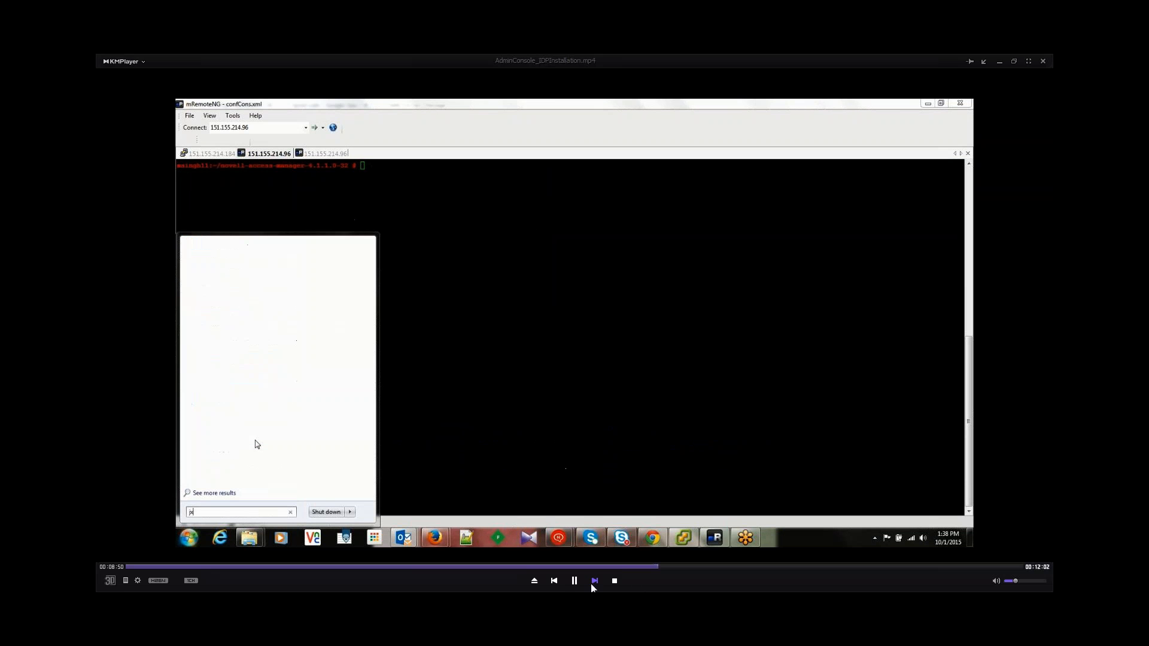
left_click(575, 585)
left_click(573, 585)
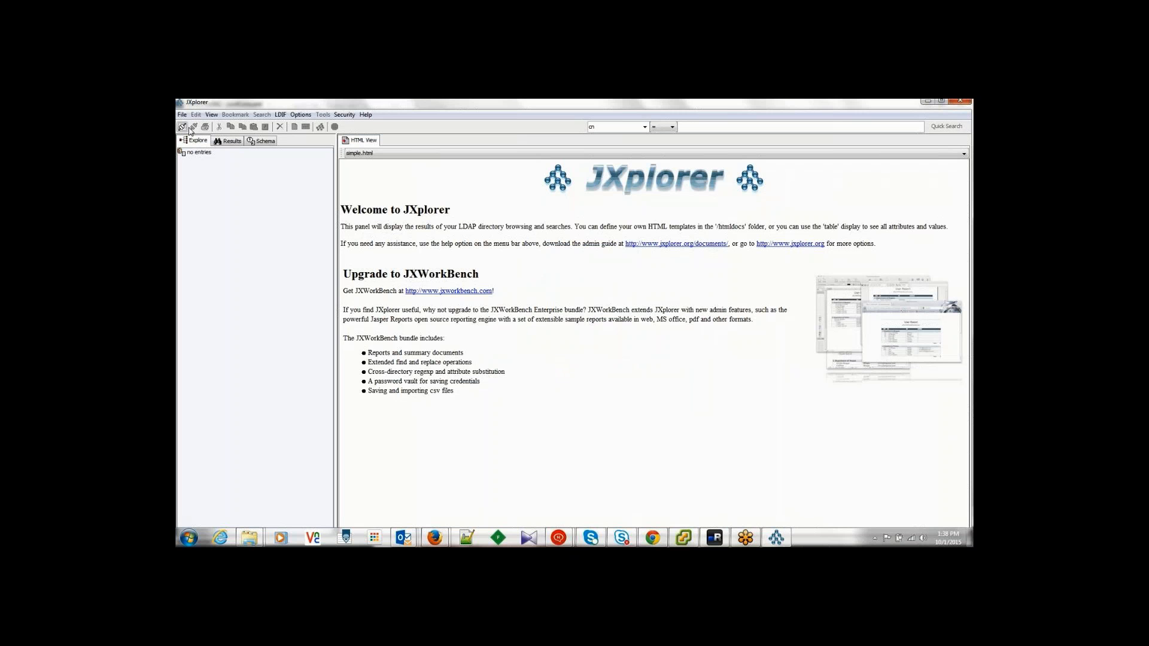
Set up an LDAP v3 connection to 151.155.214.96, port 636, using SSL + User + Password, user DN cn=admin,o=novell and the account password.
left_click(183, 127)
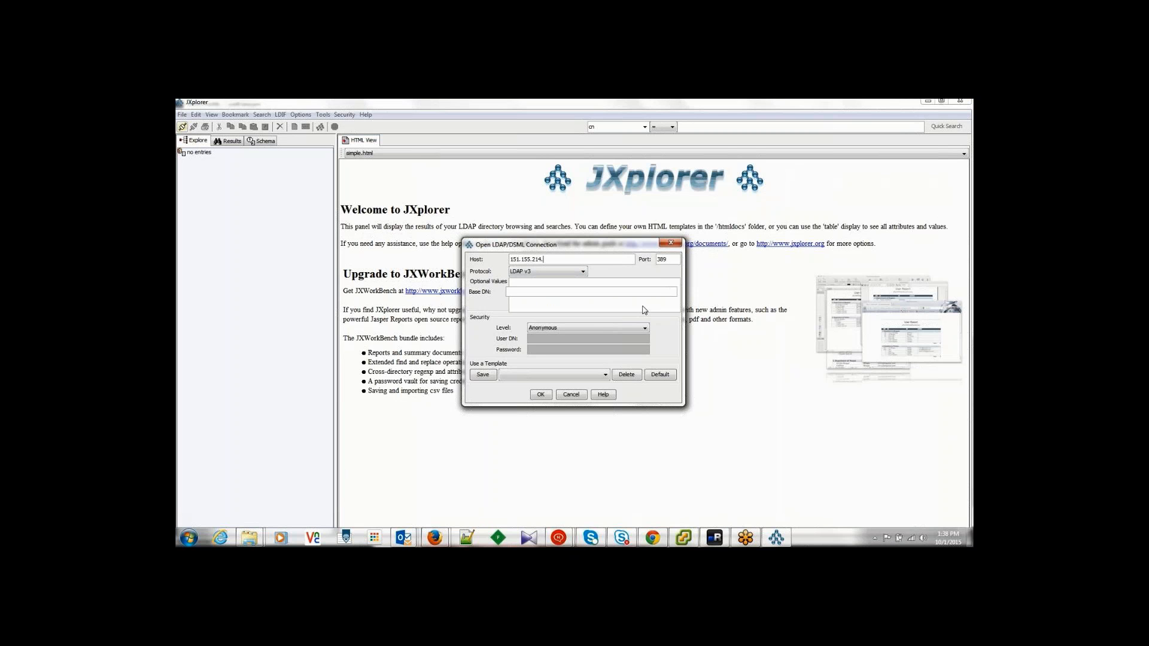
type("6")
double_click(672, 260)
type("636")
left_click(630, 328)
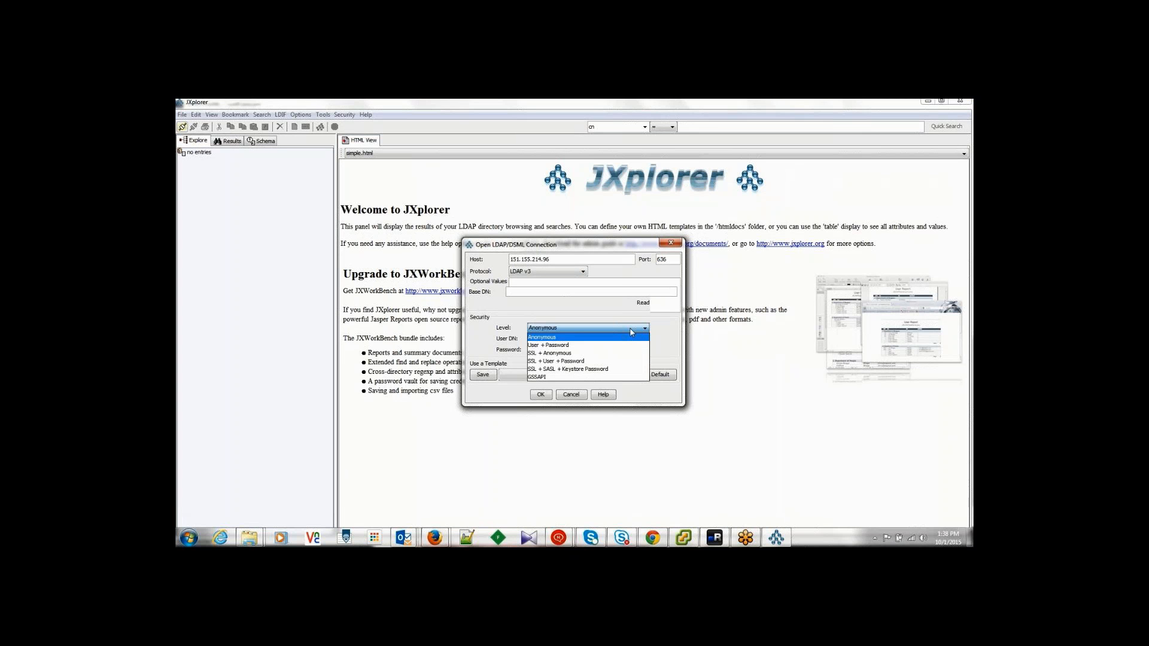
left_click(634, 362)
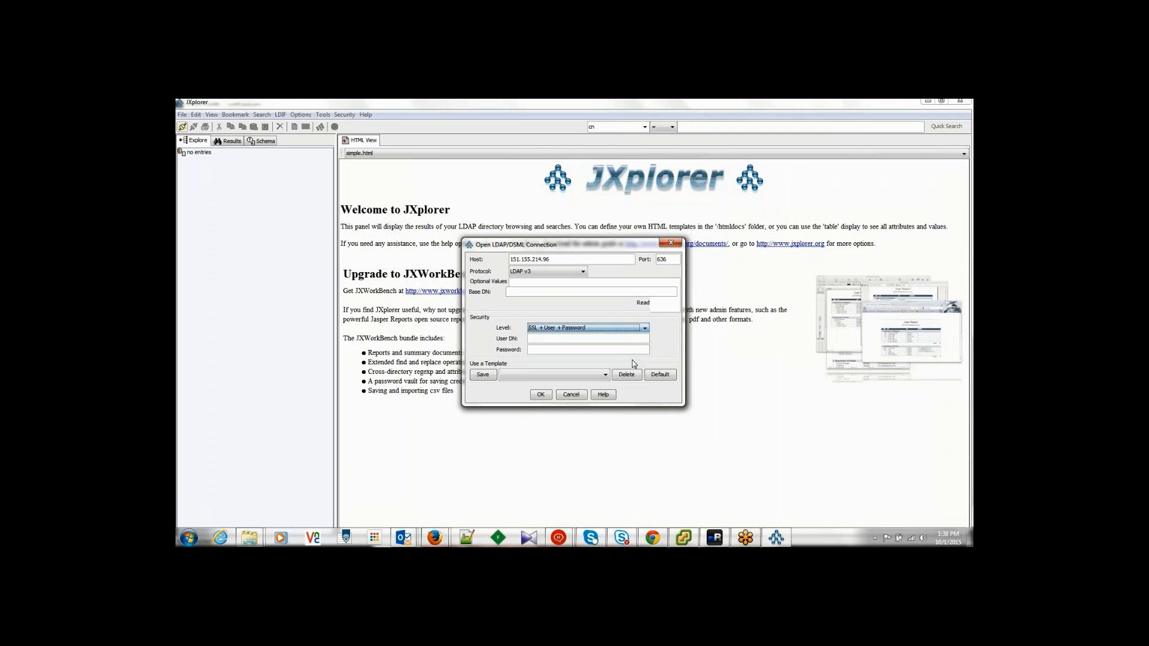
left_click(590, 340)
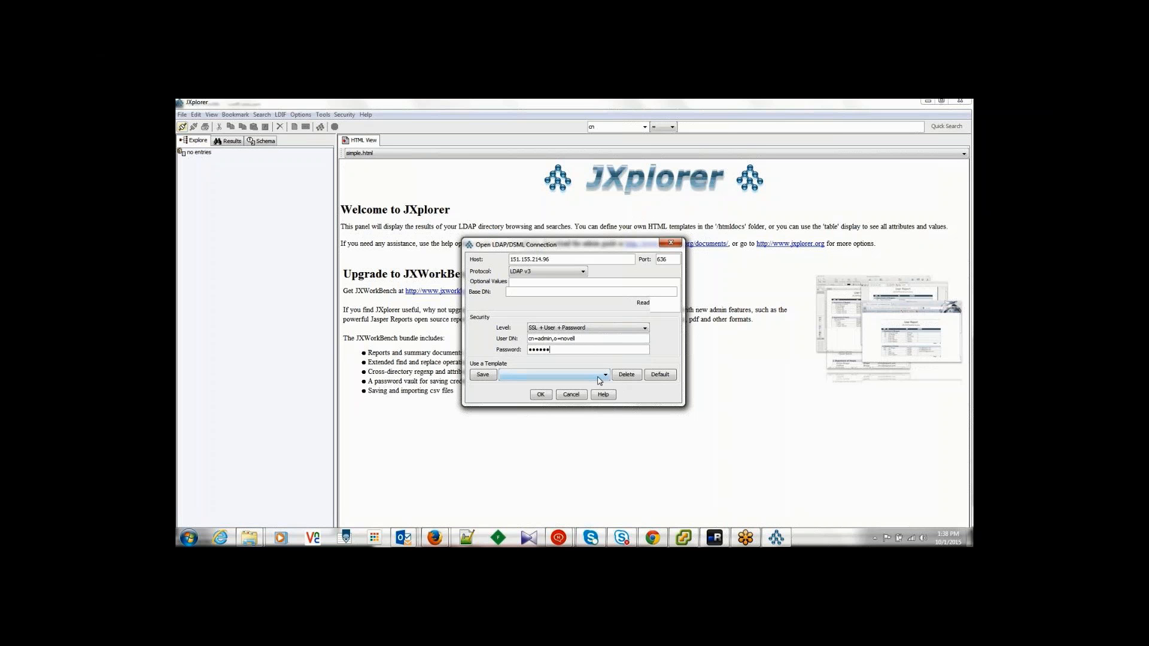
Save the connection settings as template Session_AC, then connect and always accept the server's CA certificate.
left_click(483, 374)
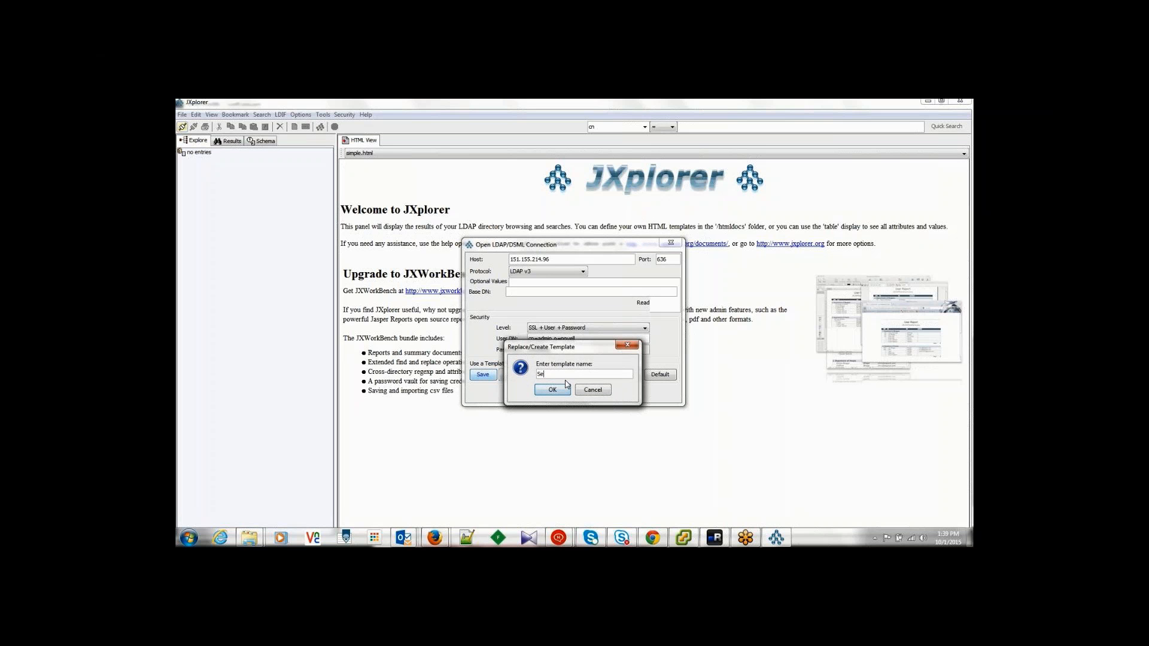
type("Session_AC")
left_click(561, 389)
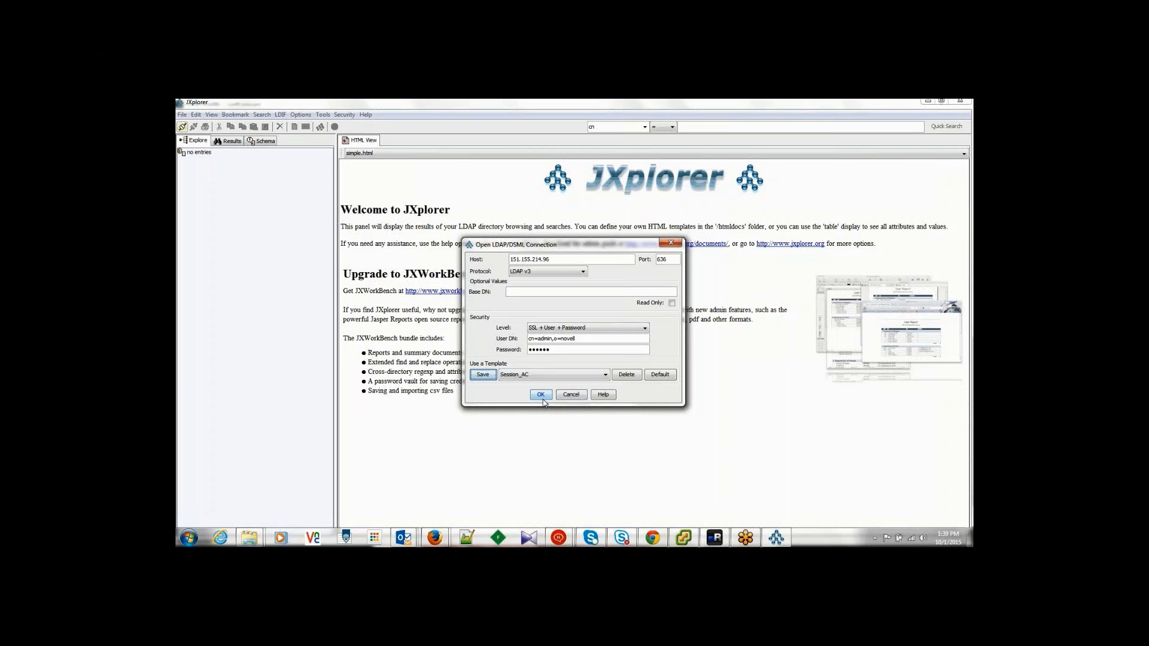
left_click(542, 399)
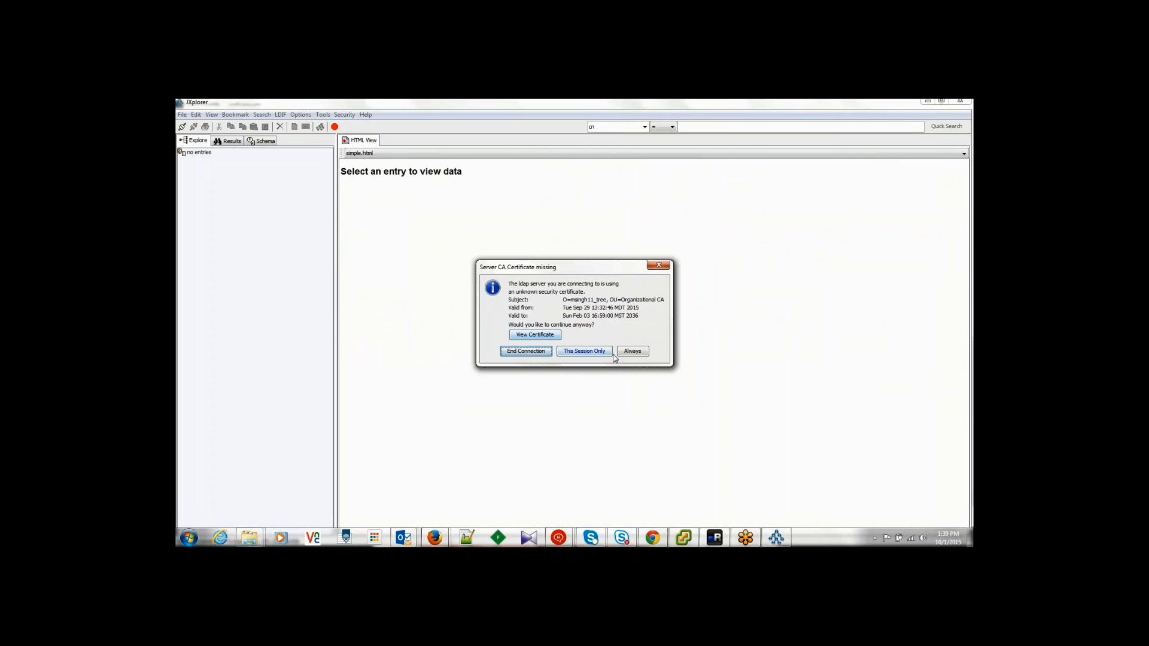
left_click(632, 352)
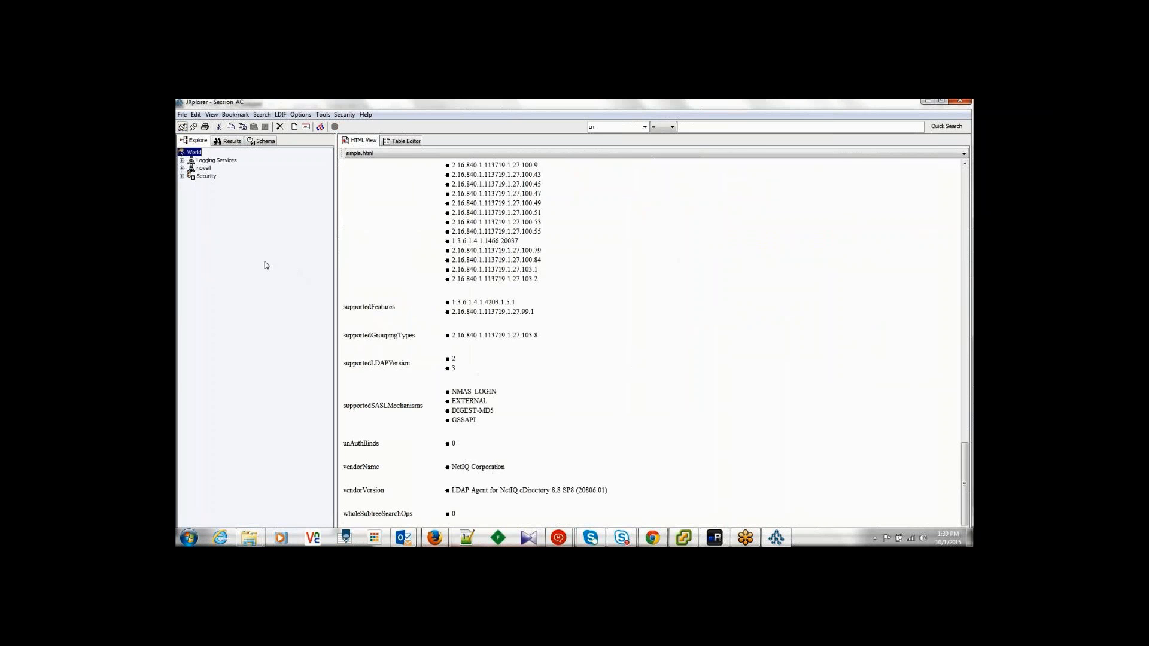
Examine the Logging Services entry, expand the novell container and view its admin and delegatedusers entries.
left_click(186, 161)
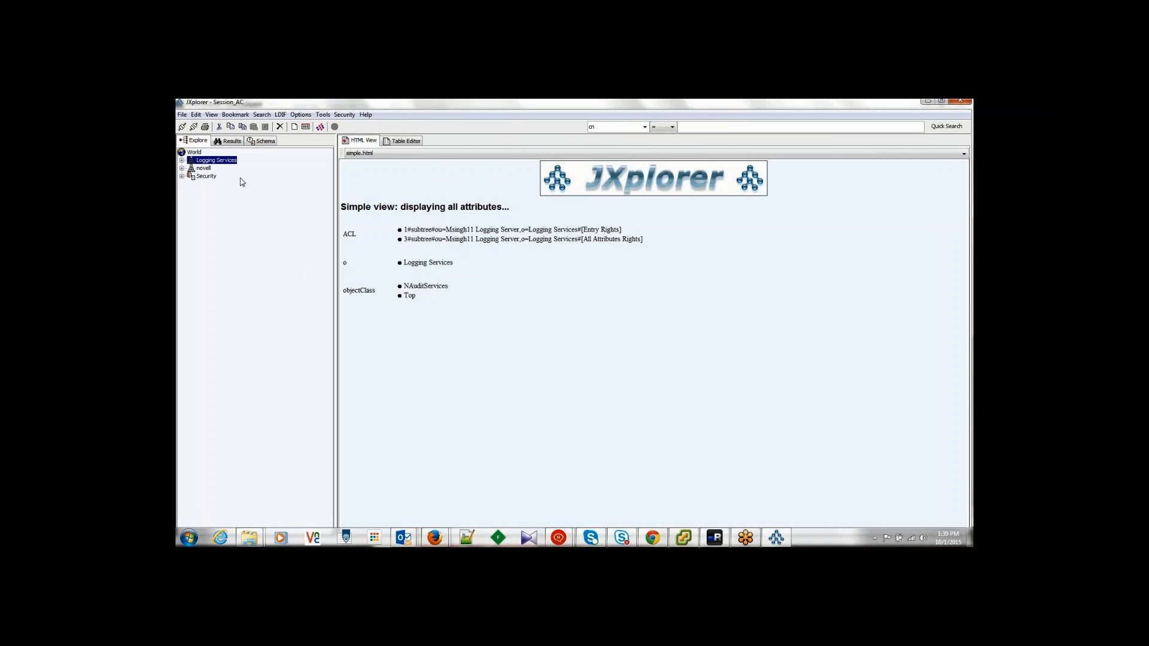
left_click(576, 580)
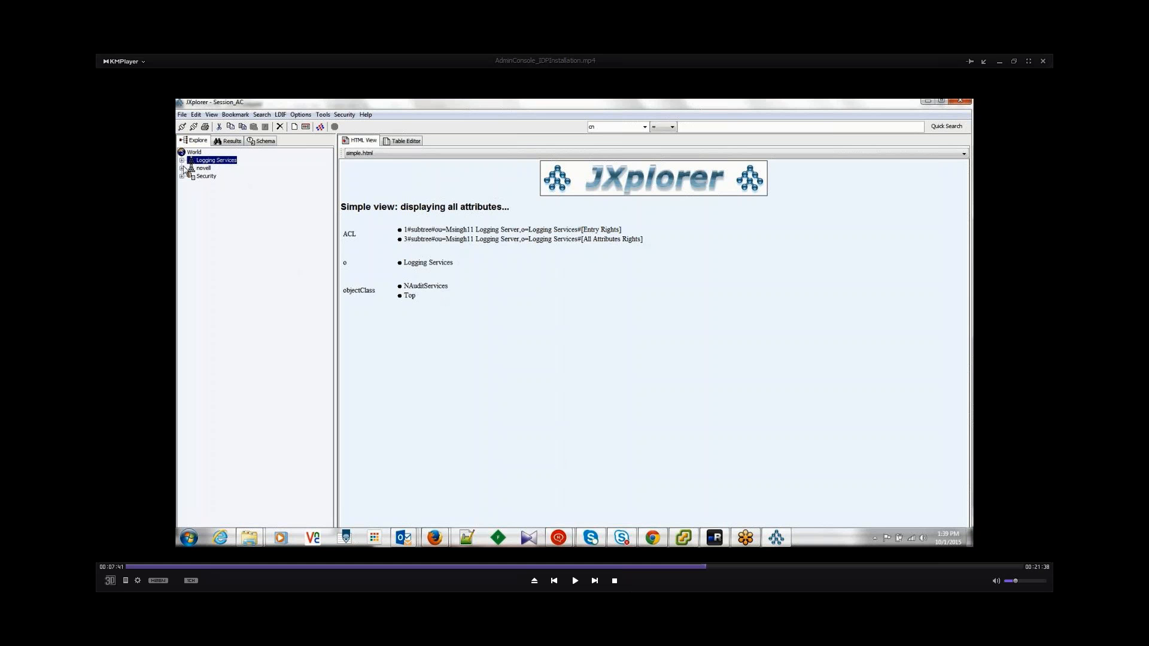
left_click(576, 582)
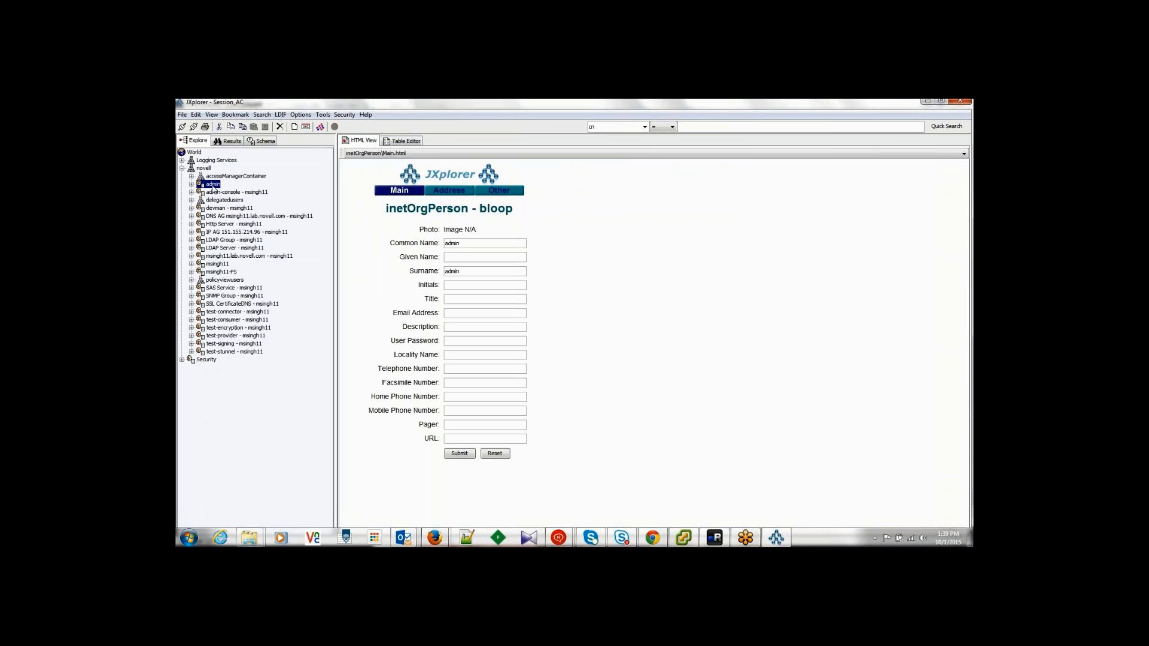
mouse_move(605, 580)
mouse_move(610, 586)
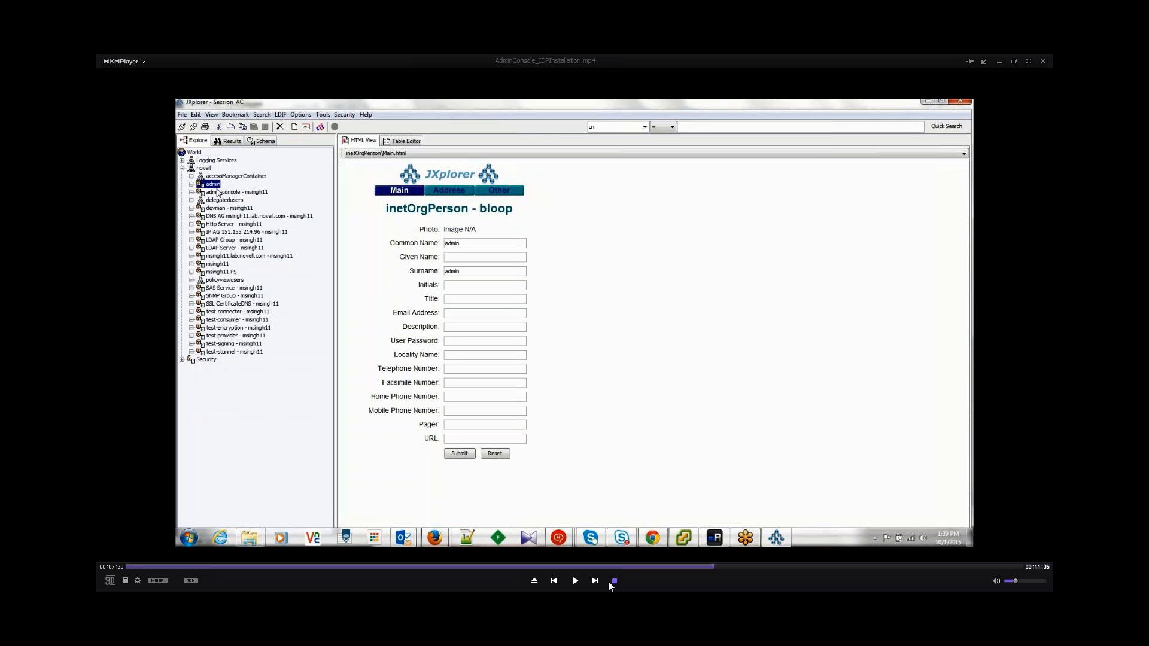
left_click(574, 582)
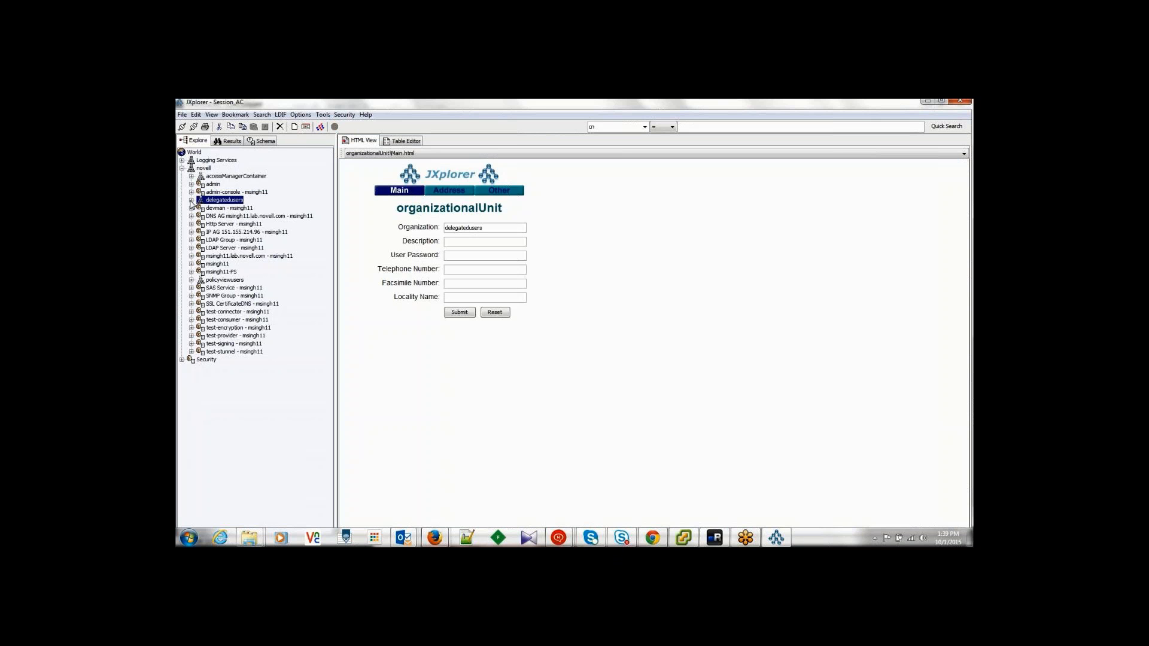
Examine the attributes of the server entries in the novell container, from devman down to SSL CertificateDNS.
left_click(219, 209)
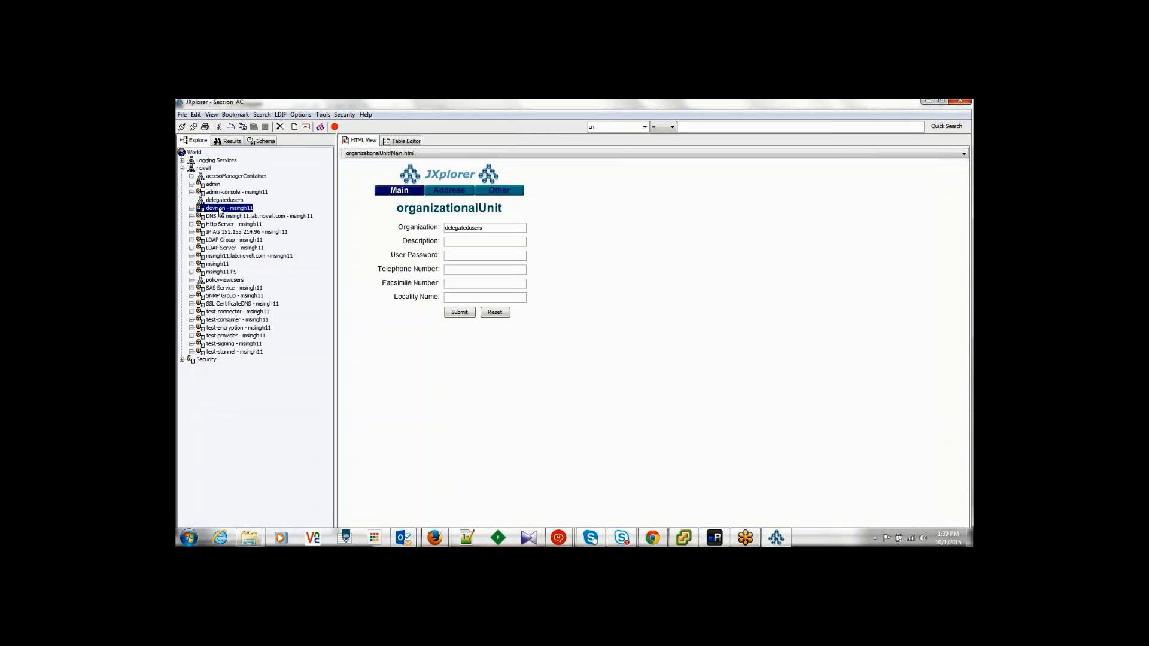
left_click(231, 216)
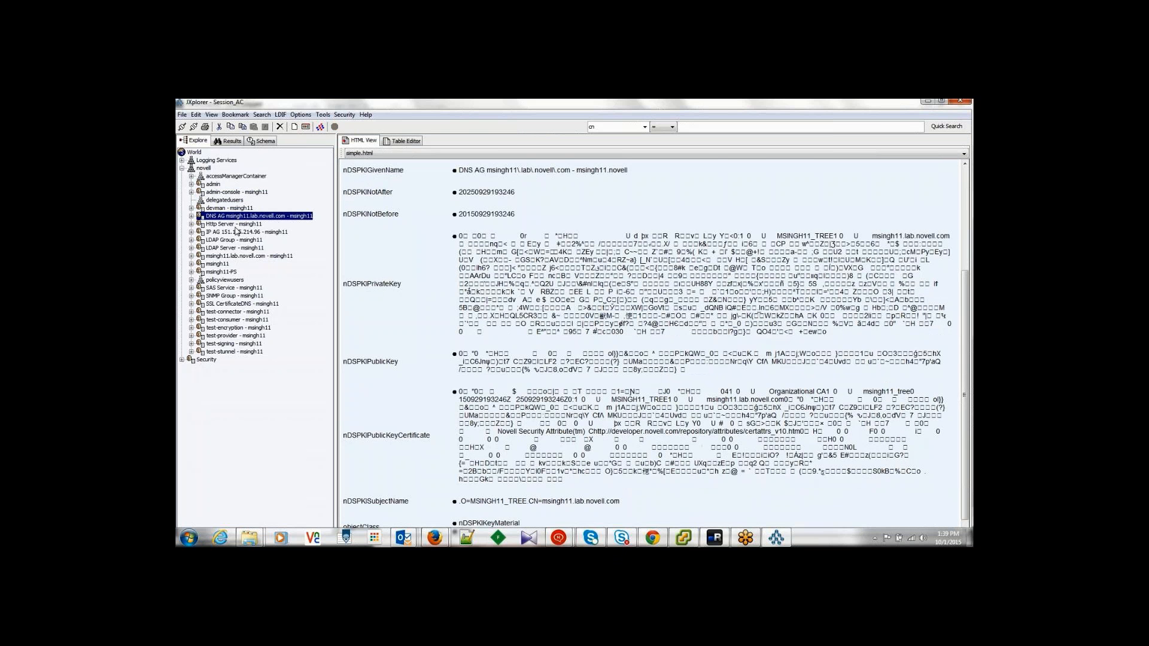
left_click(235, 226)
left_click(232, 239)
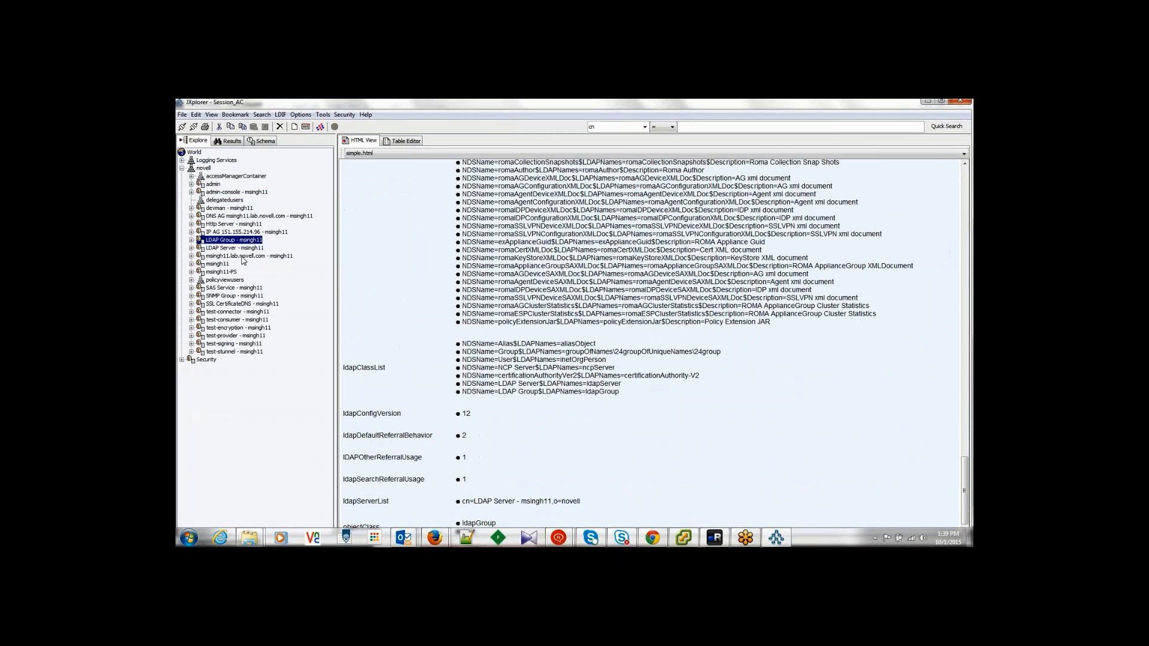
left_click(226, 256)
left_click(221, 263)
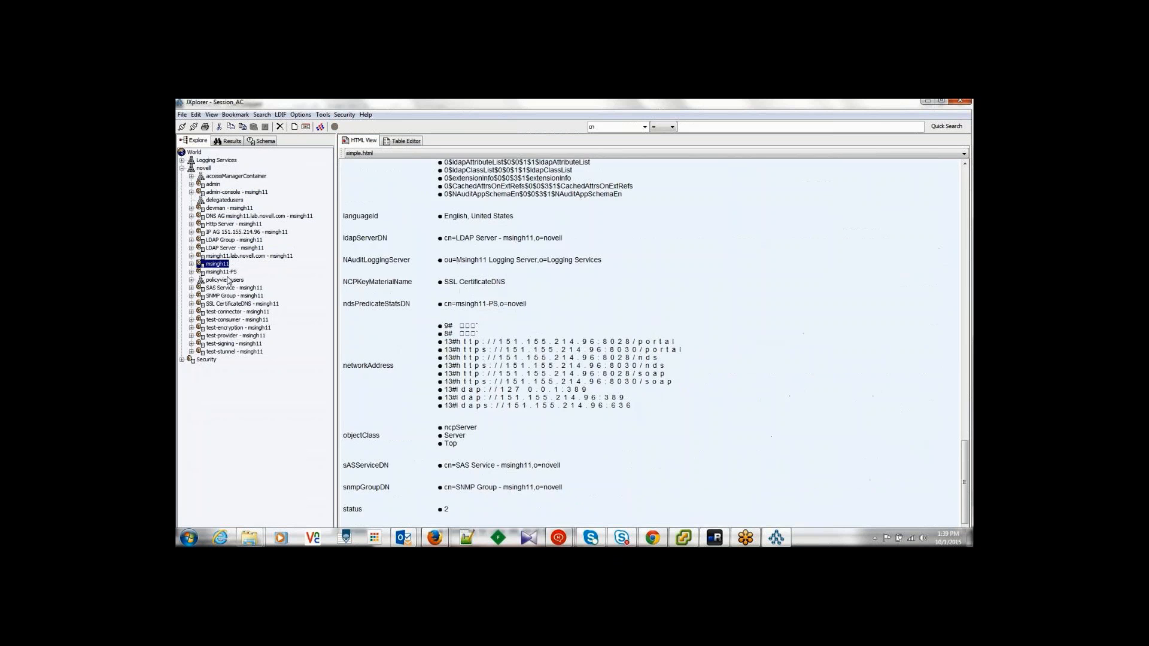
left_click(227, 280)
left_click(233, 289)
left_click(240, 296)
left_click(245, 305)
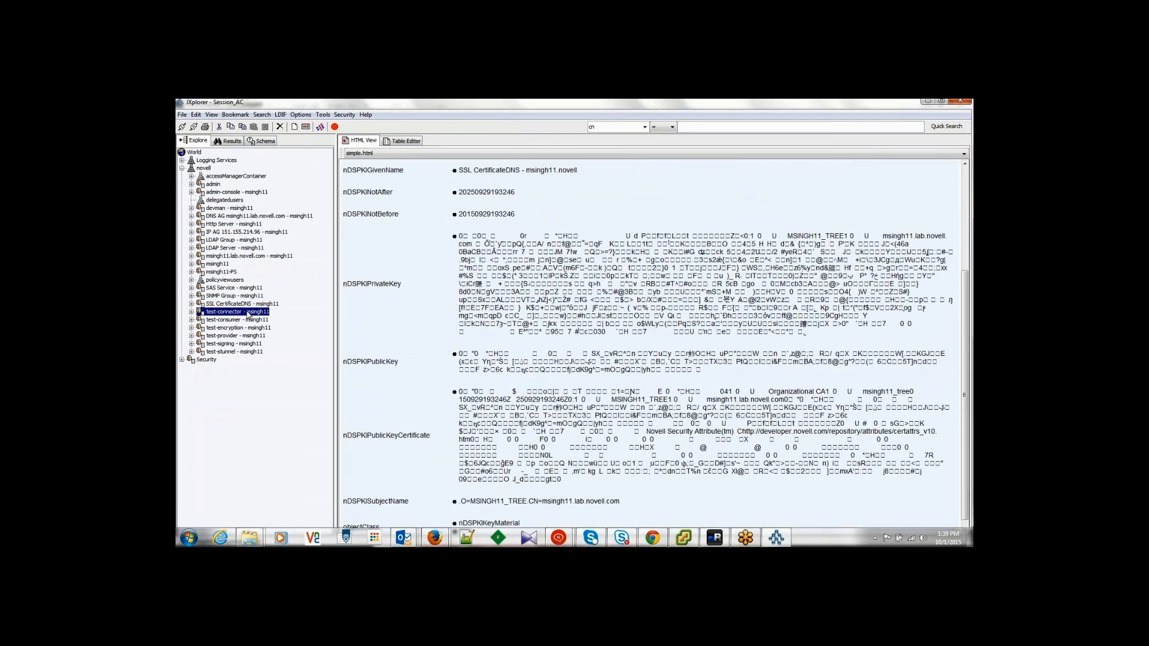
Examine the attributes of the test certificate entries in the novell container, from test-connector down to test-stunnel.
left_click(249, 313)
left_click(250, 320)
left_click(251, 327)
left_click(251, 336)
left_click(252, 344)
left_click(252, 352)
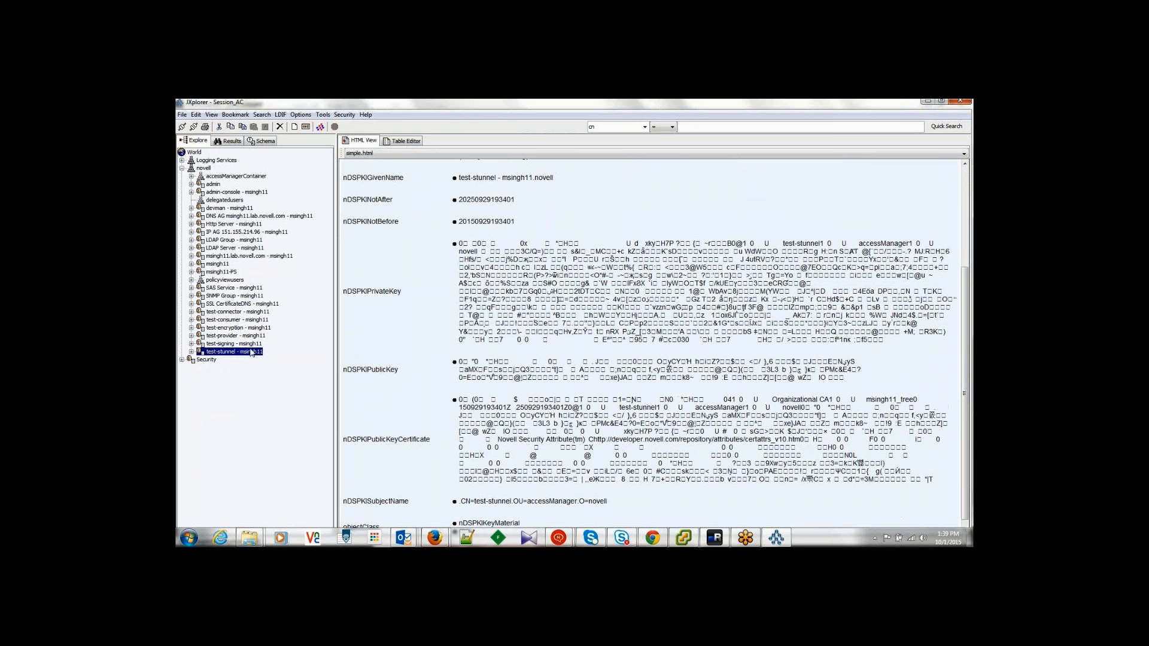
Expand accessManagerContainer through VCDN_Root and PartitionsContainer down to the Partition container's children.
left_click(191, 176)
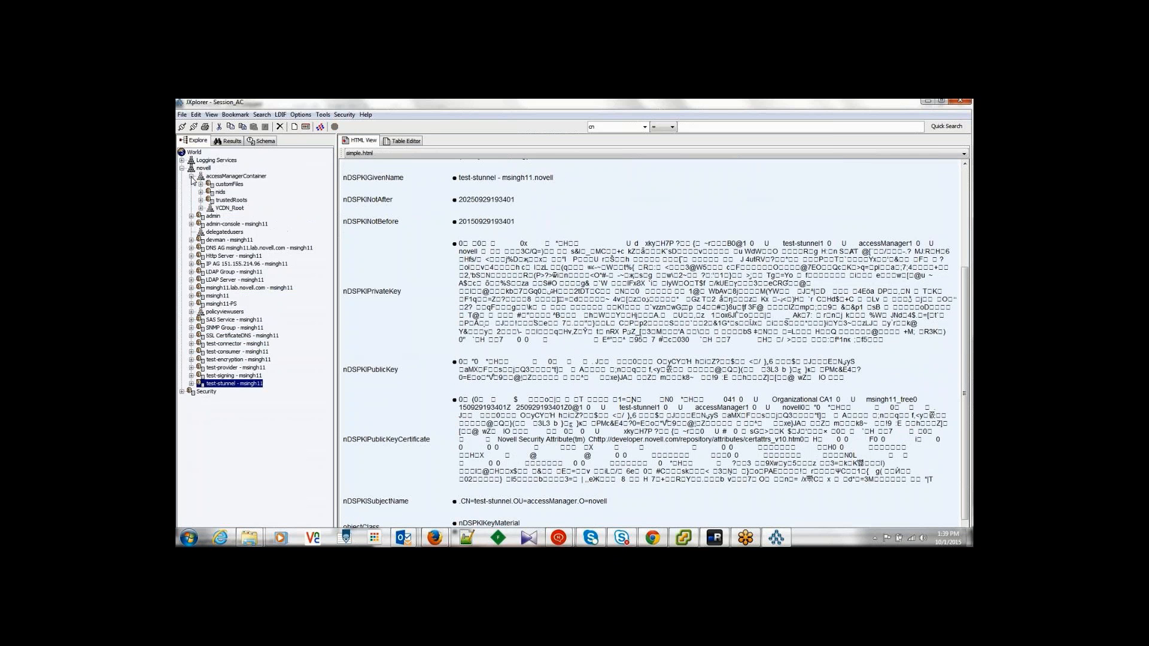
left_click(201, 208)
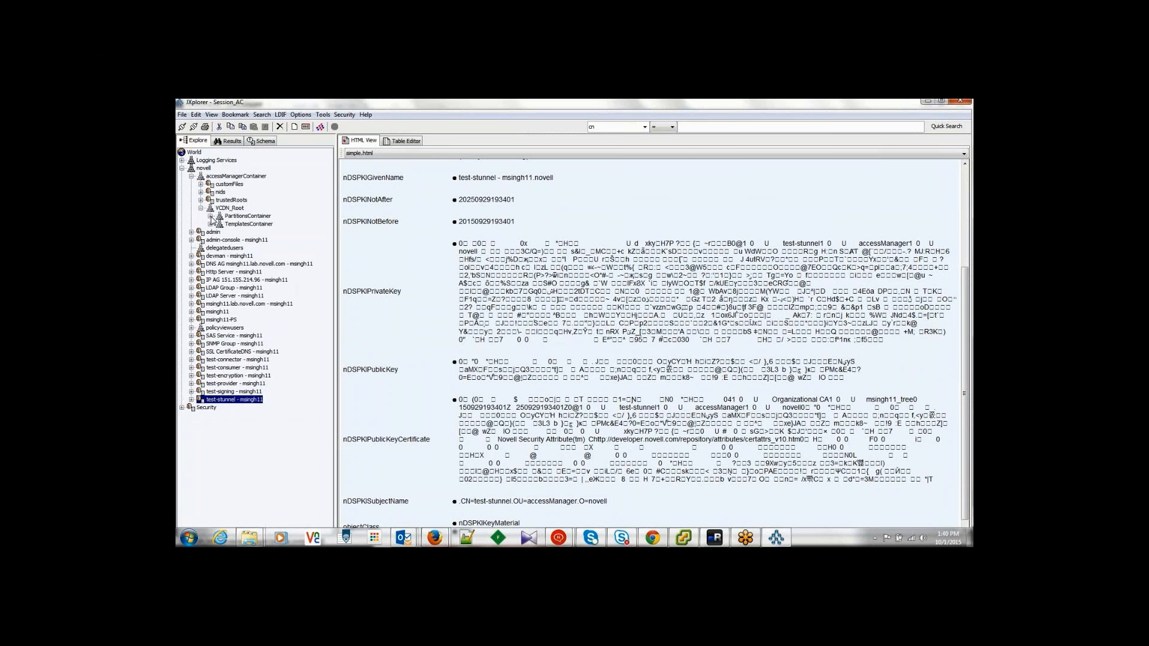
left_click(211, 216)
left_click(220, 225)
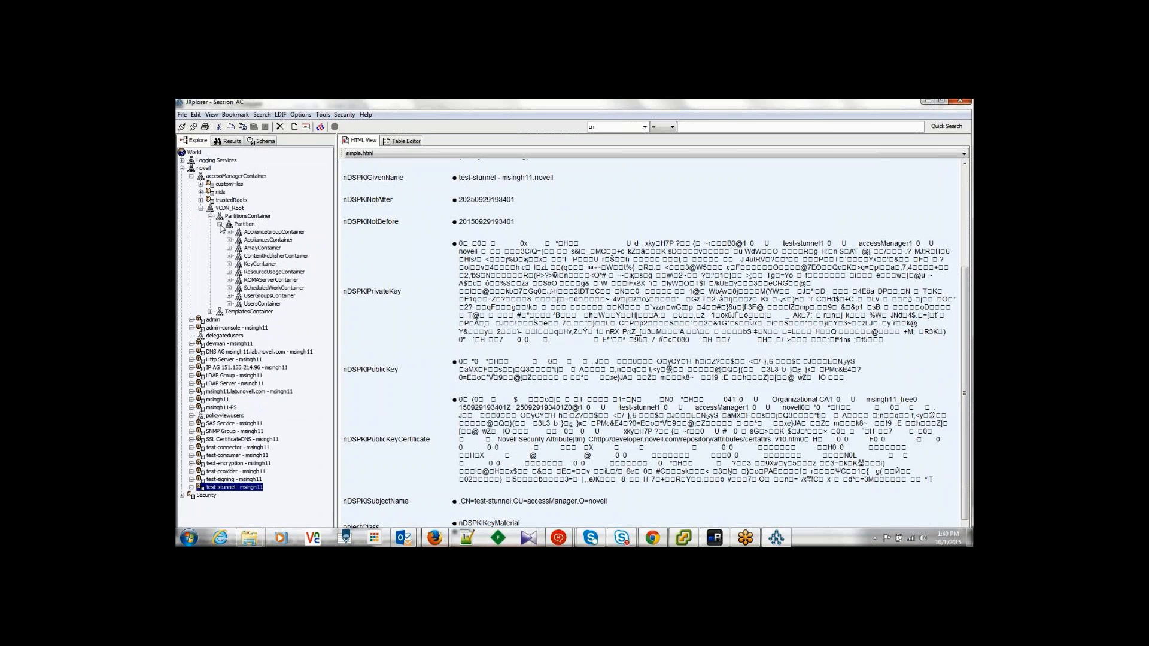
Examine the ApplianceGroupContainer, AppliancesContainer and ArrayContainer entries under Partition, and expand TemplatesContainer to view its templates.
left_click(286, 233)
left_click(286, 241)
left_click(279, 248)
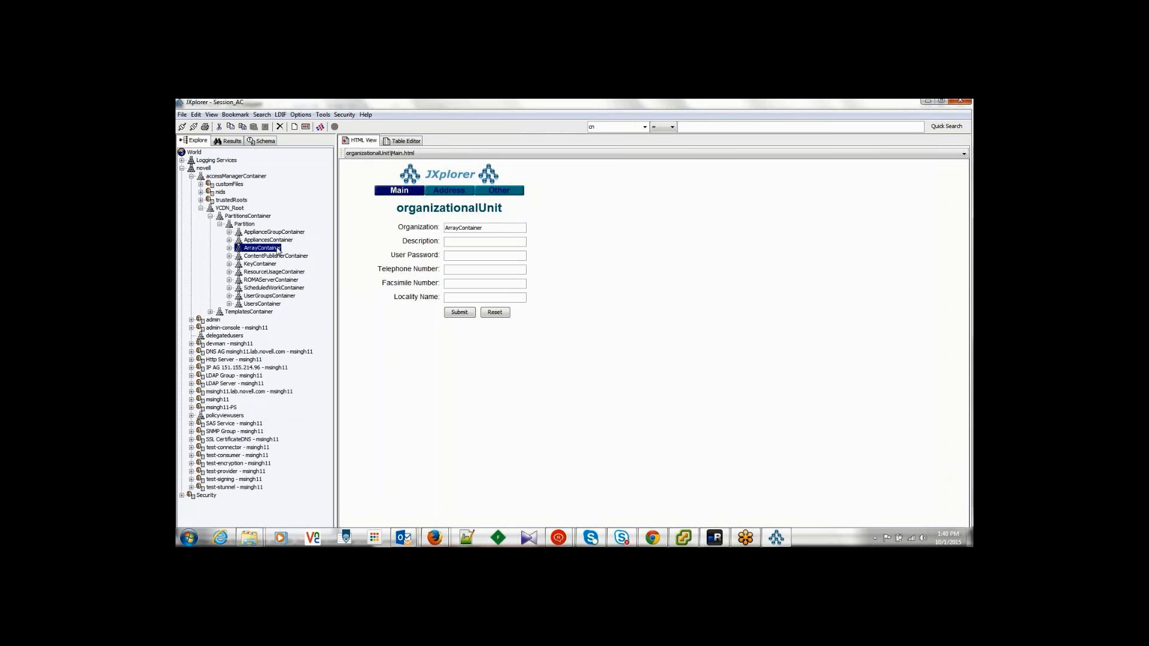
left_click(210, 312)
mouse_move(329, 311)
left_mouse_down()
mouse_move(342, 461)
mouse_move(340, 302)
left_mouse_up()
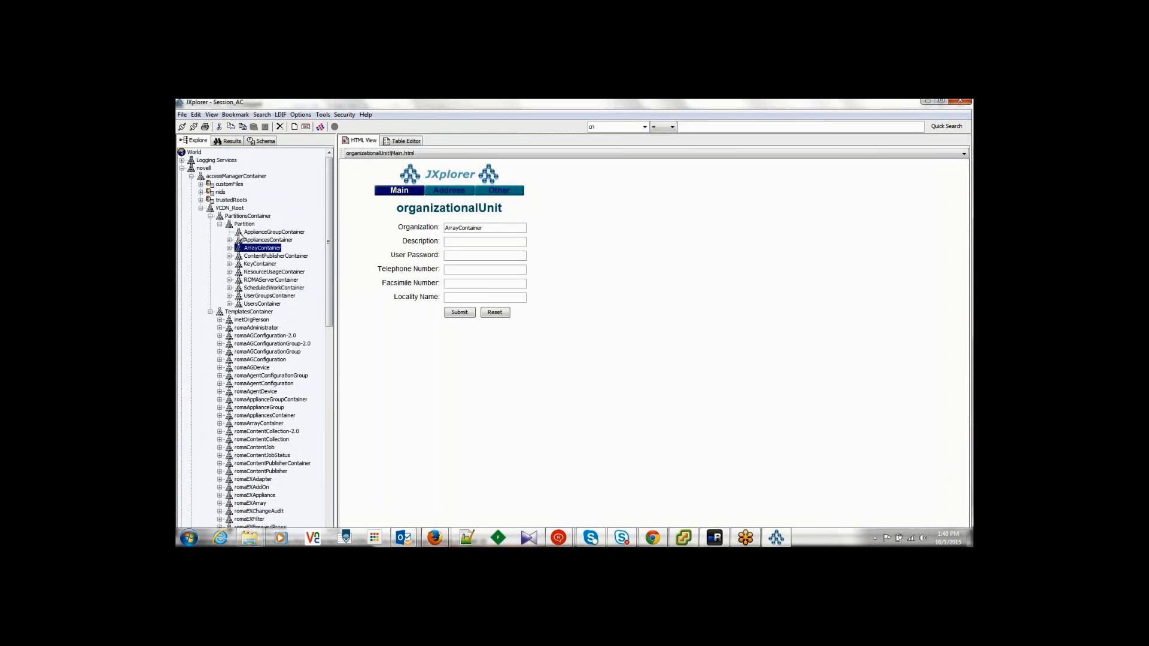
left_click(232, 239)
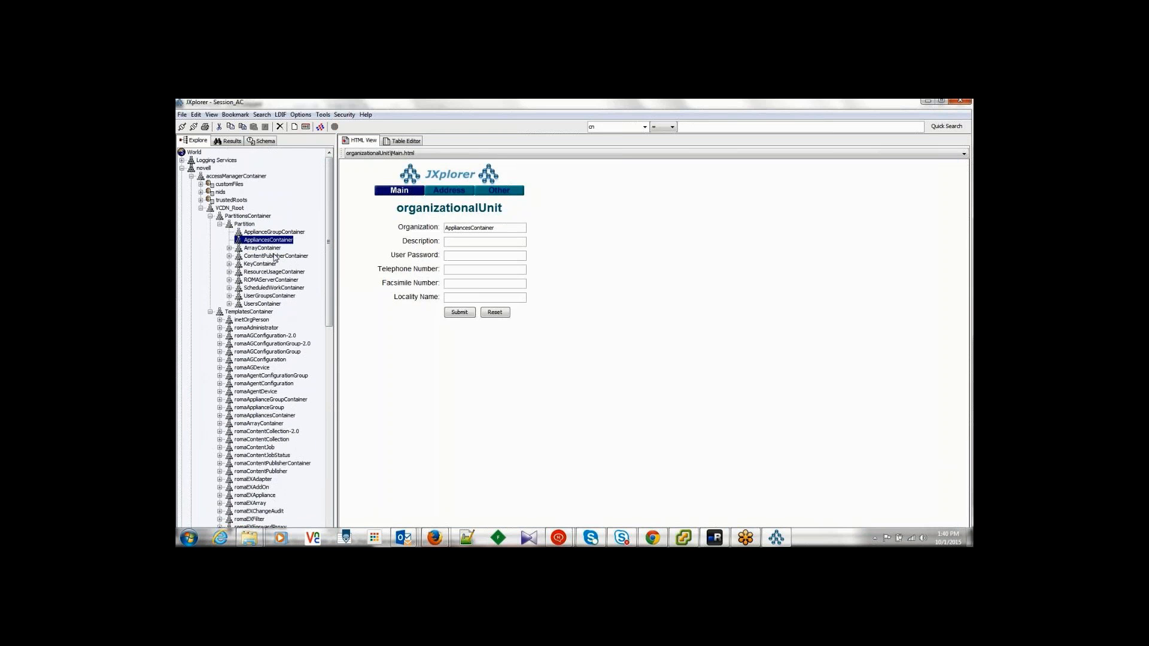
Disconnect the LDAP browser from the Administration Console's directory server.
left_click(183, 115)
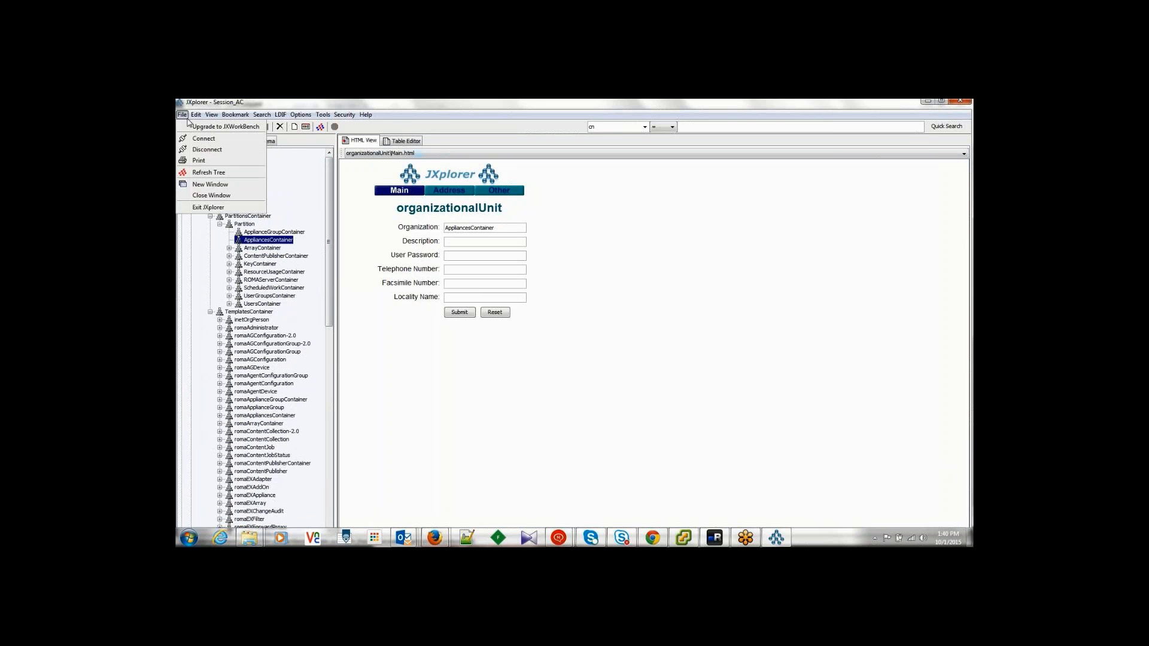
left_click(207, 149)
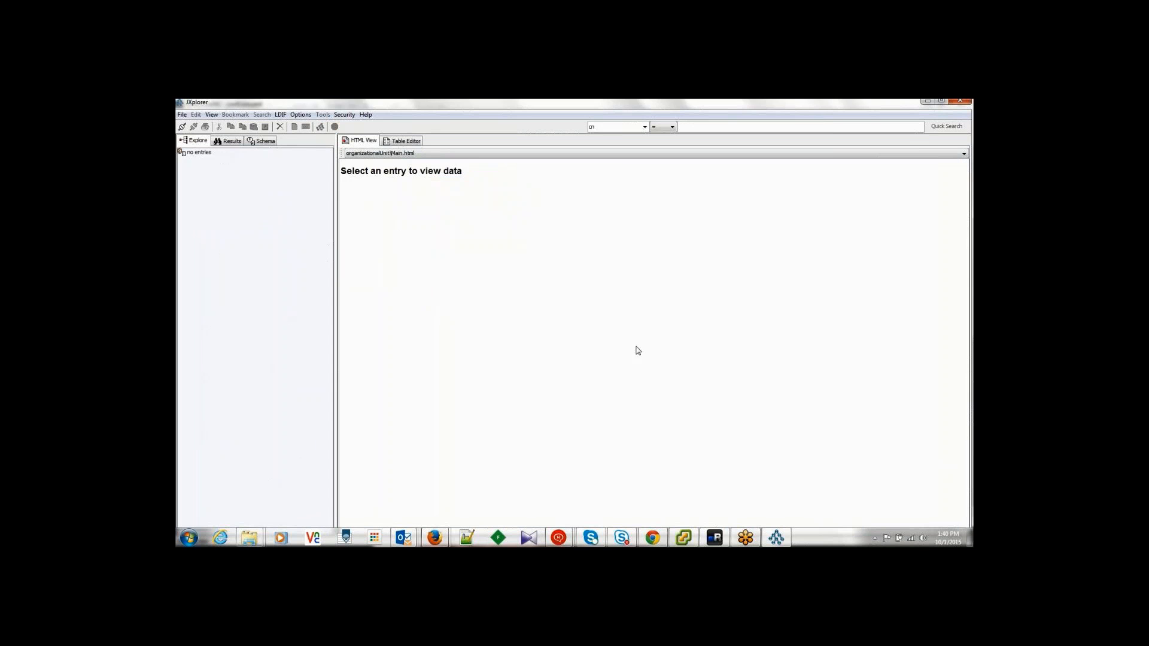
Switch to the mRemoteNG terminal, run ./install.sh and choose option 2, Install Identity Server.
left_click(724, 535)
key("Return")
key("Return")
key("Return")
type("./ins")
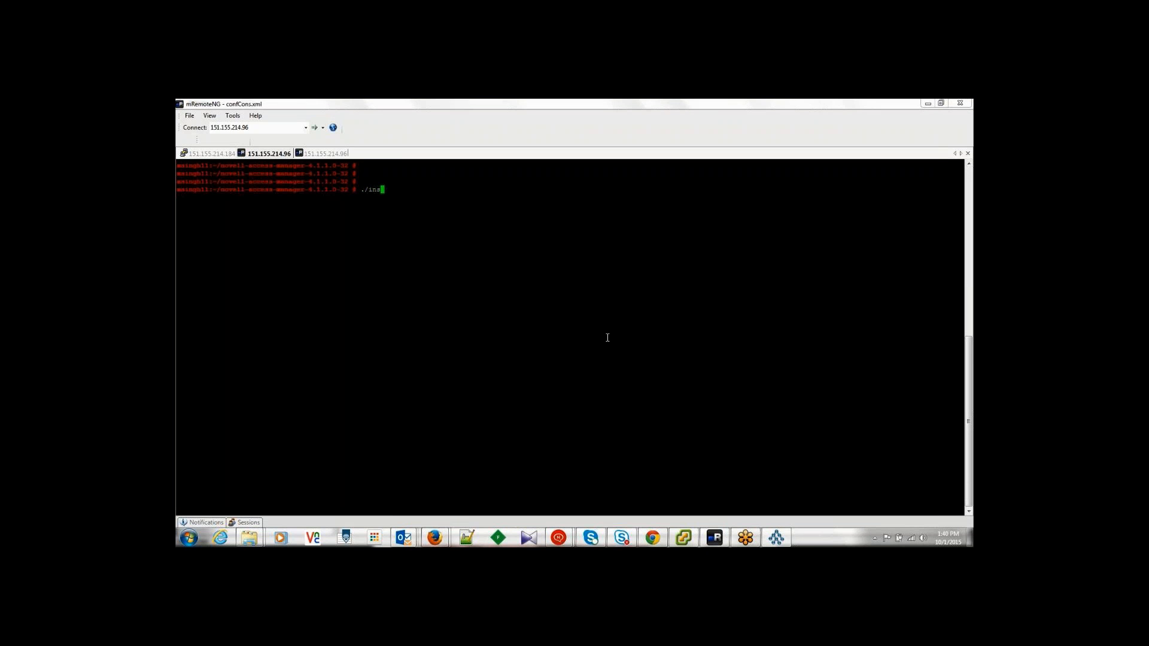
key("Tab")
key("Return")
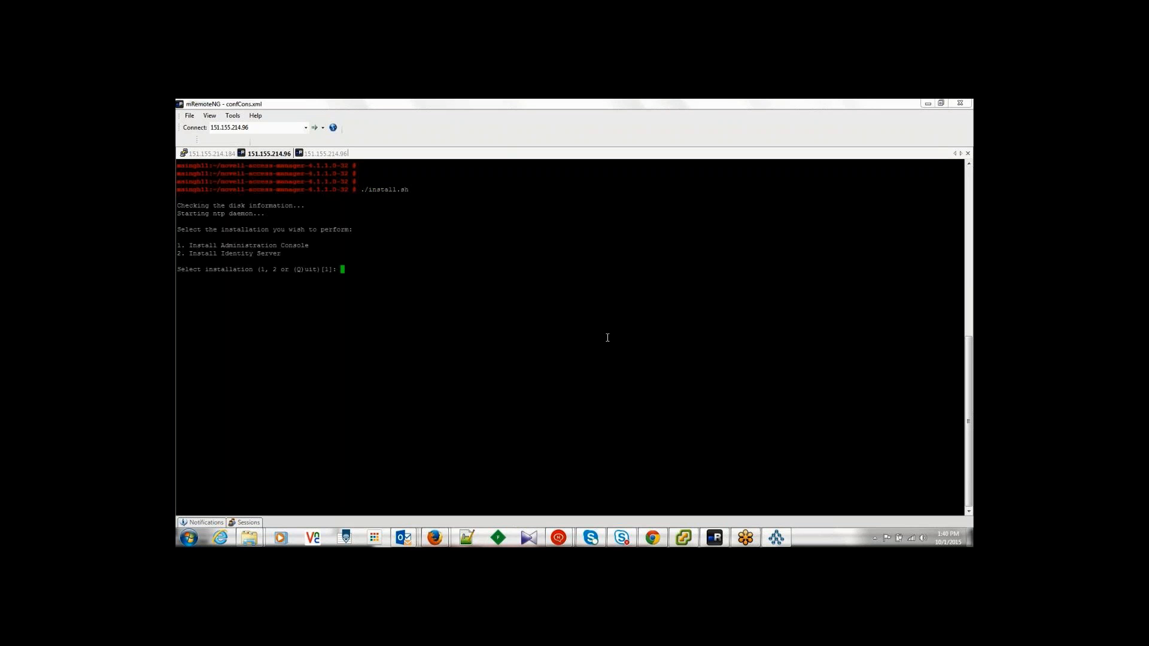
left_click_drag(282, 254, 185, 256)
type("2")
key("Return")
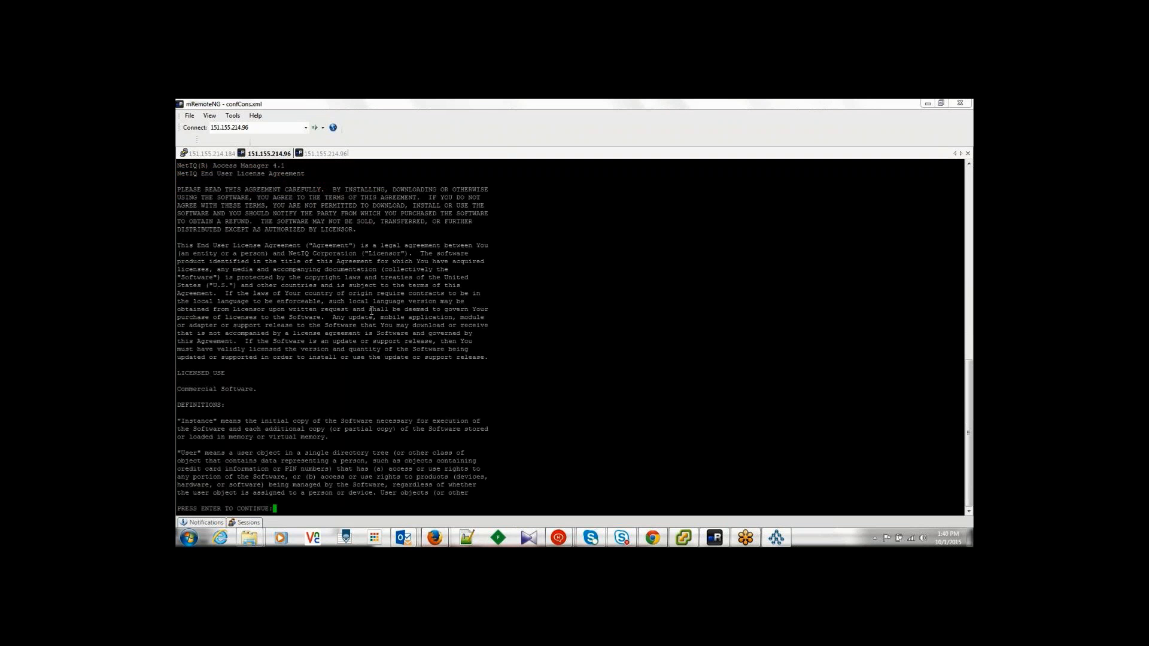
Page through the NetIQ Access Manager 4.1 license agreement to its end and accept its terms with y.
key("Return")
key("Return")
key("Return")
key("Return")
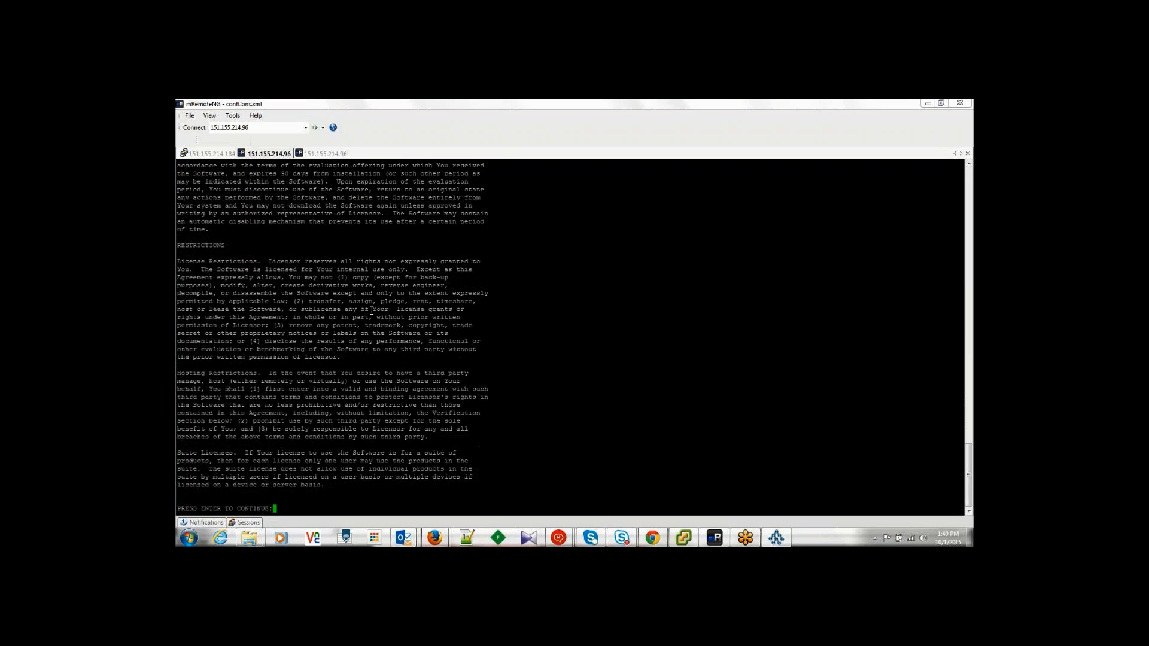
key("Return")
key("Return")
key("Return")
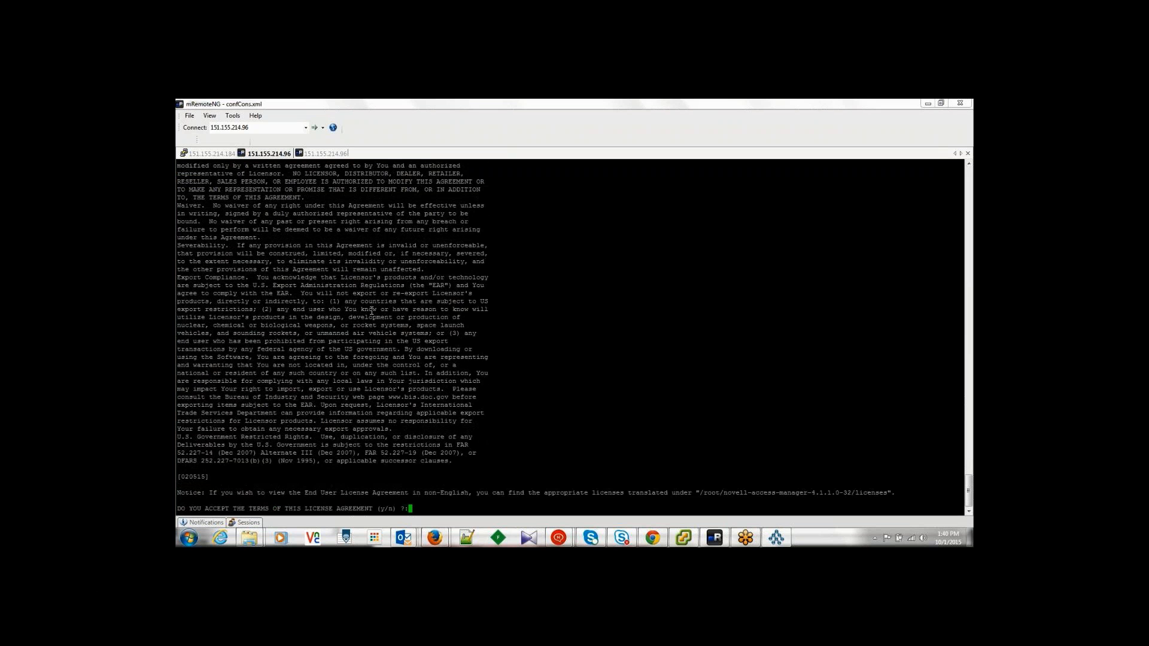
type("y")
key("Return")
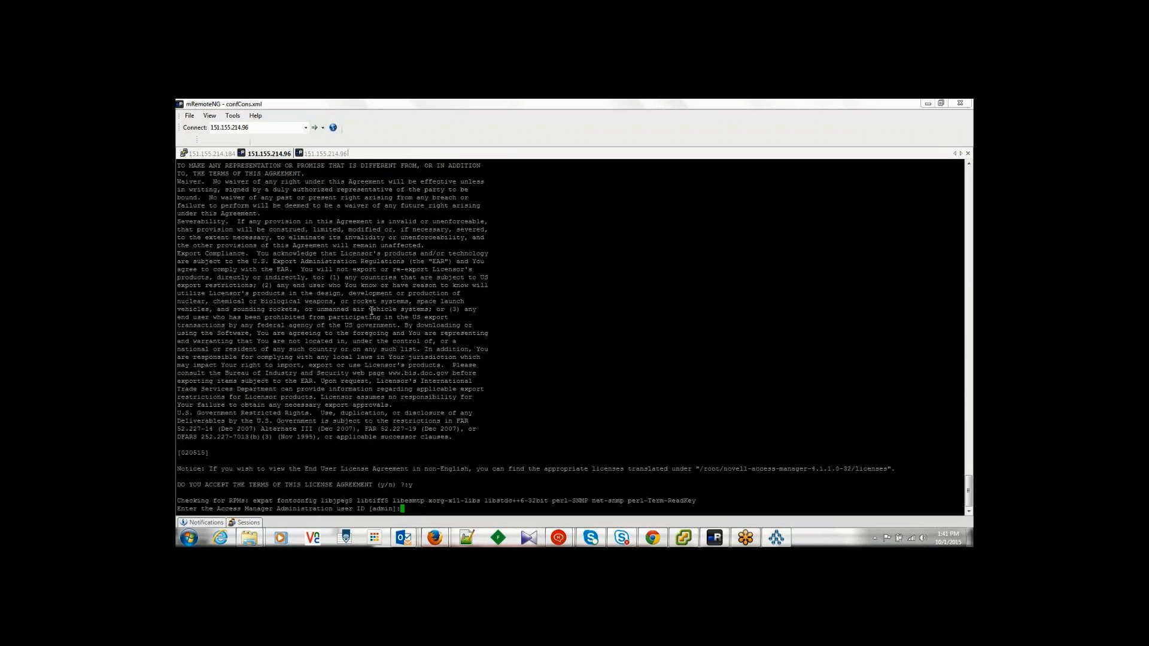
Enter admin as the Access Manager Administration user ID, then enter the administration password and repeat it for verification.
type("admin")
key("Return")
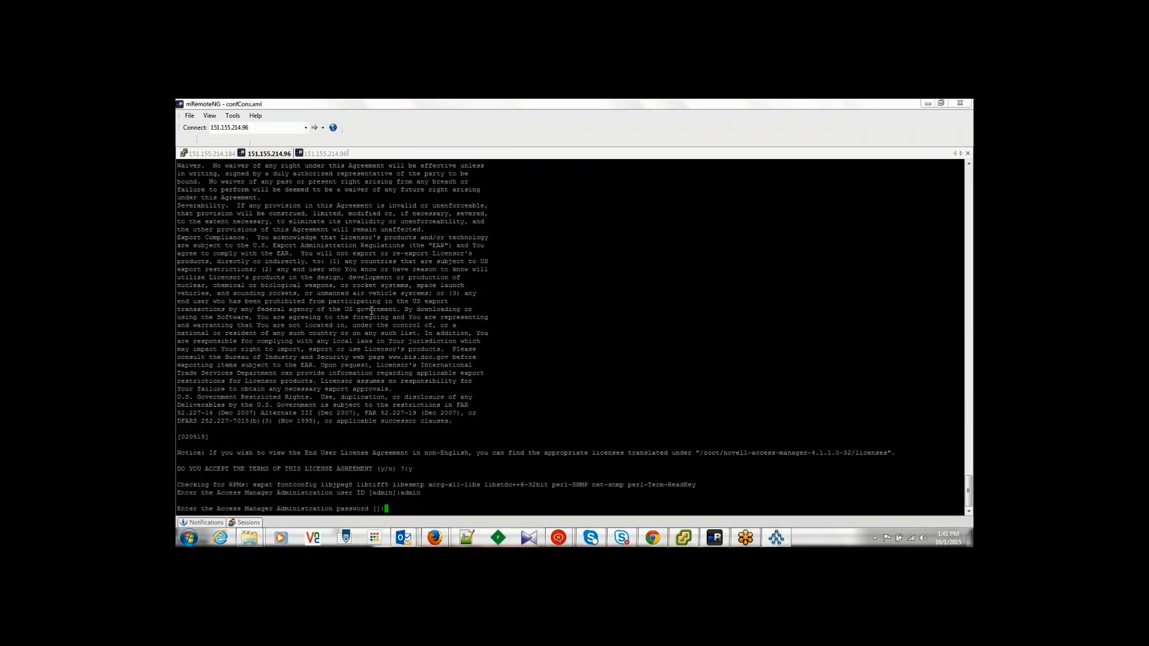
key("Return")
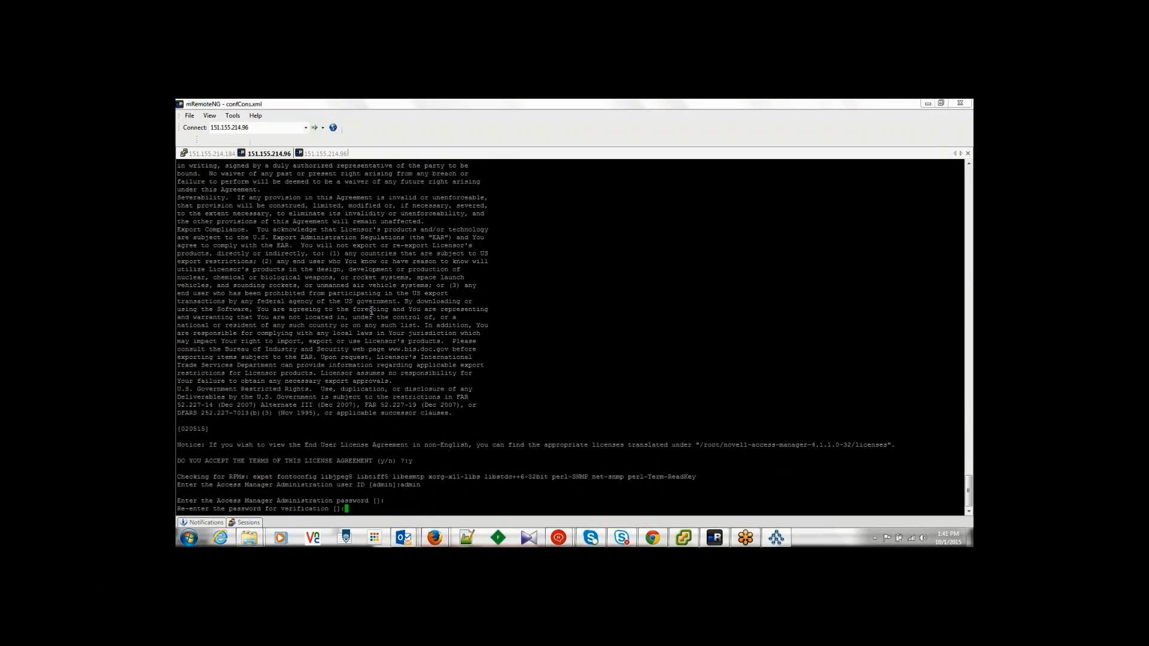
key("Return")
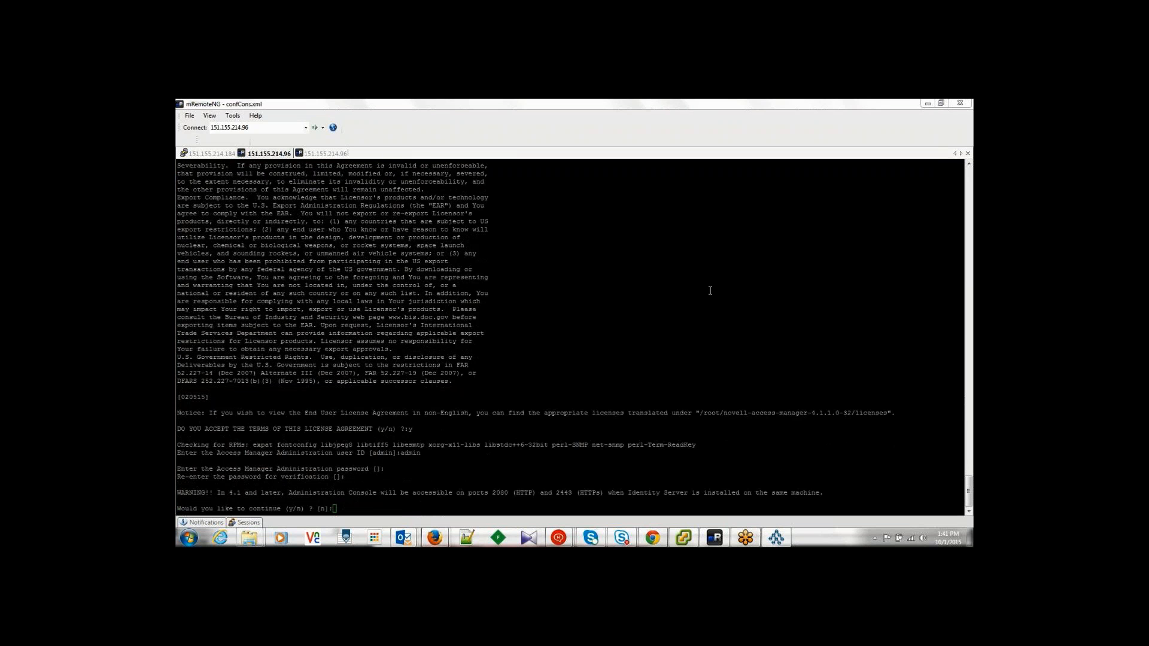
Review the Administration Console port warning, highlighting port 2443, and answer y to continue the Identity Server installation.
left_click(562, 393)
left_click_drag(217, 492, 821, 492)
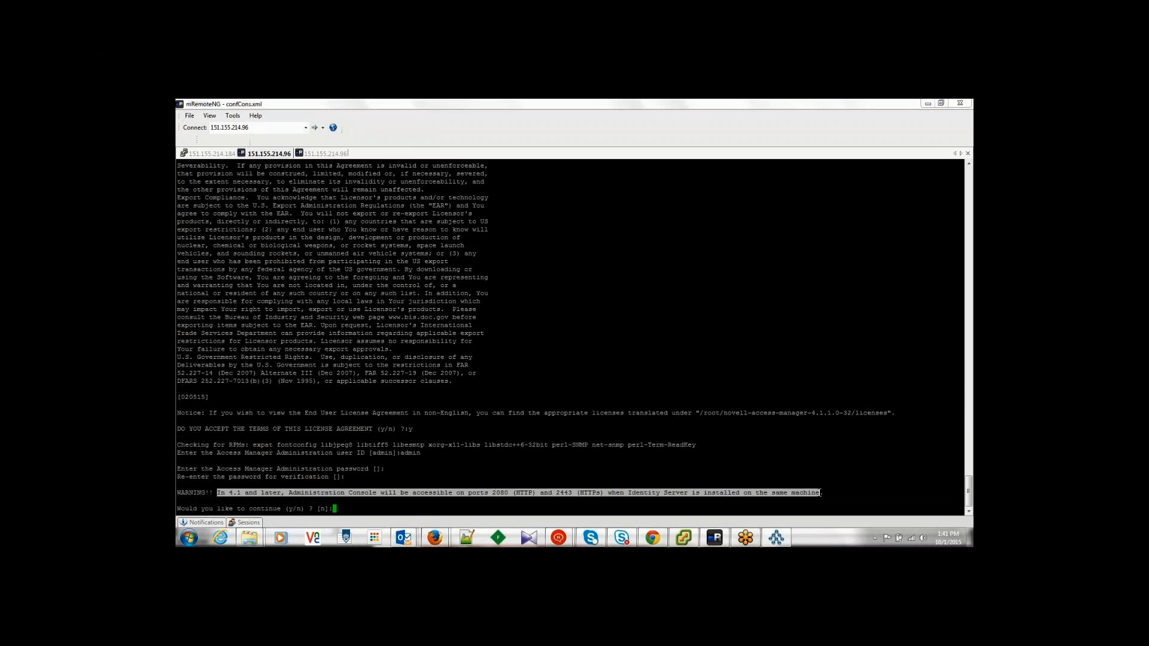
double_click(564, 493)
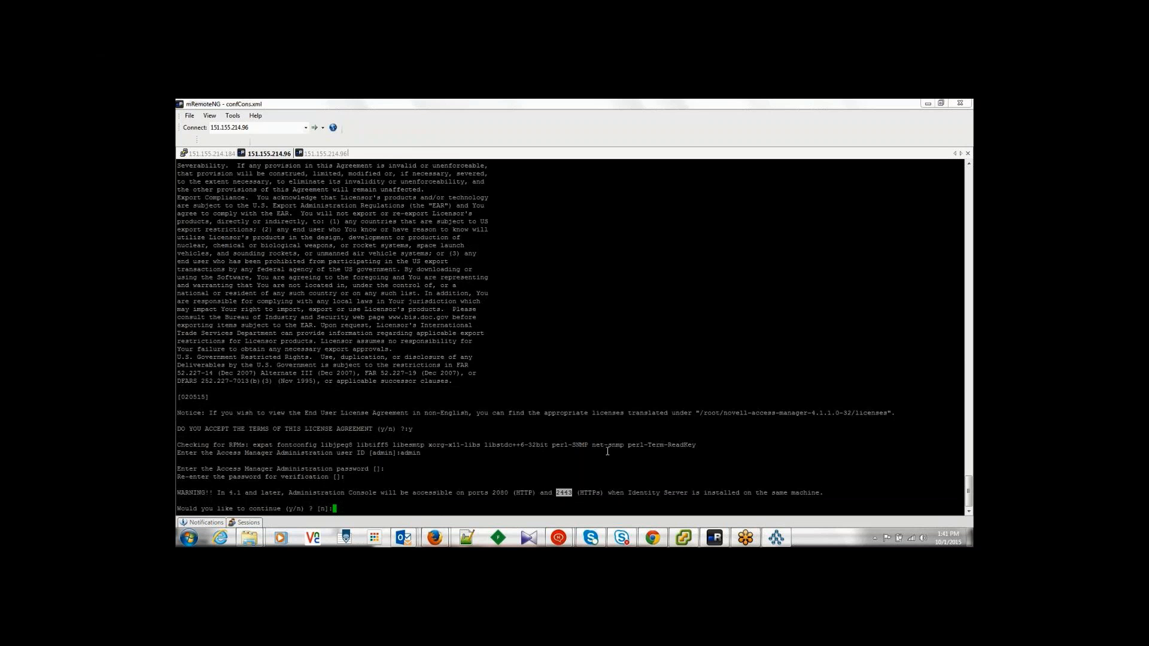
type("y")
key("Return")
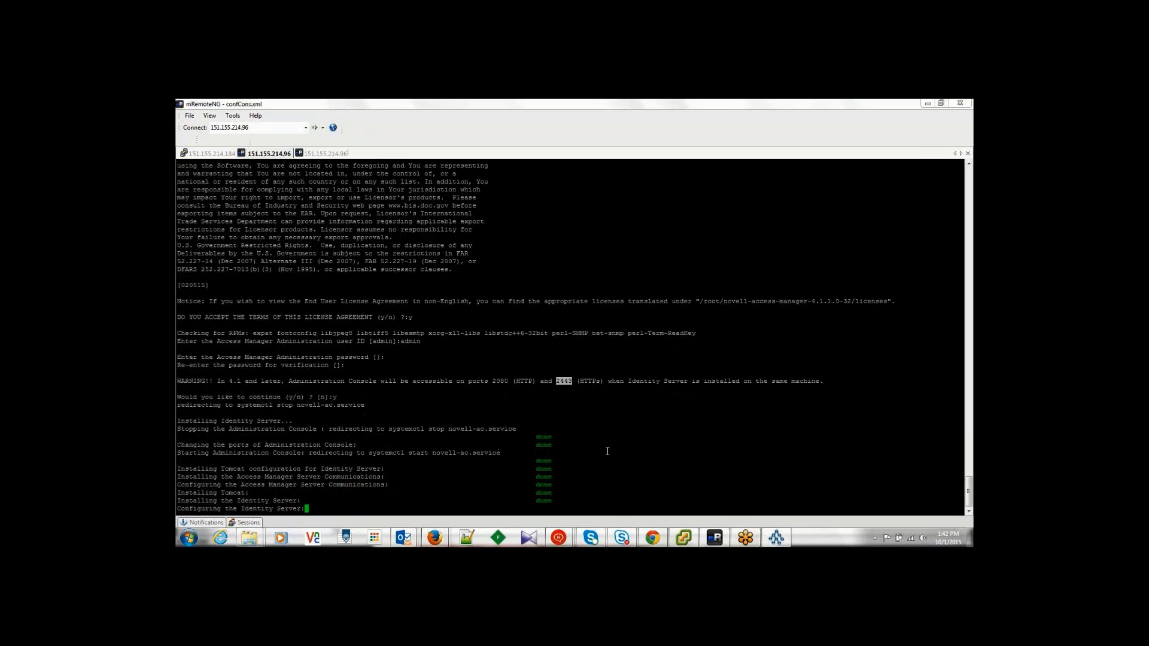
mouse_move(605, 578)
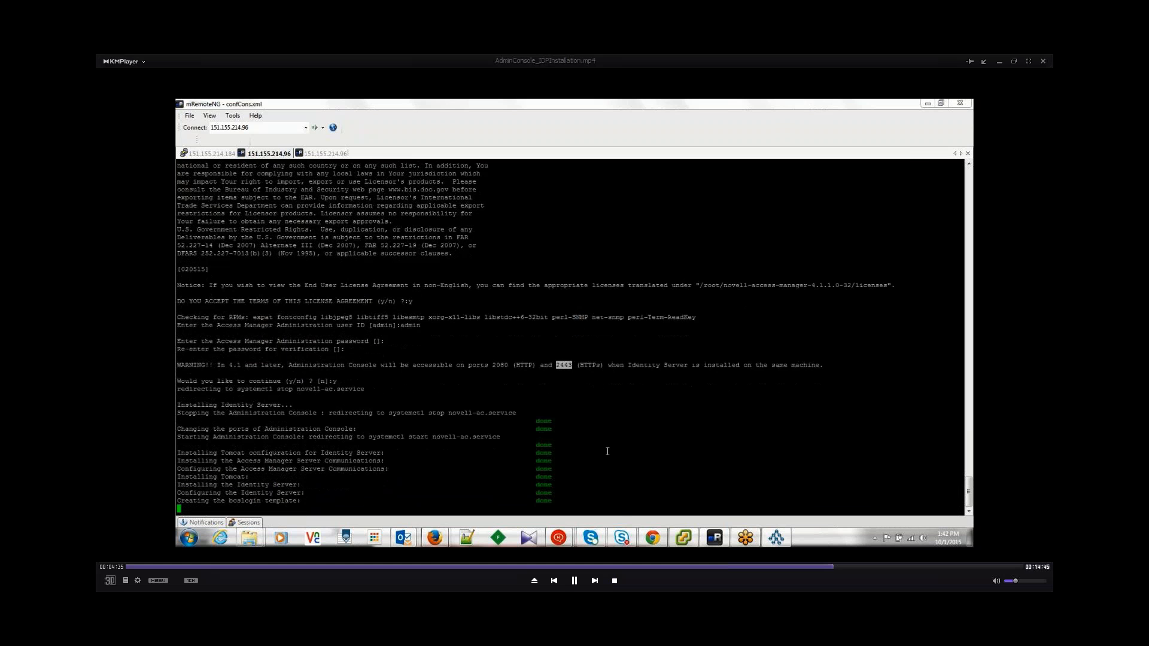
left_click(840, 570)
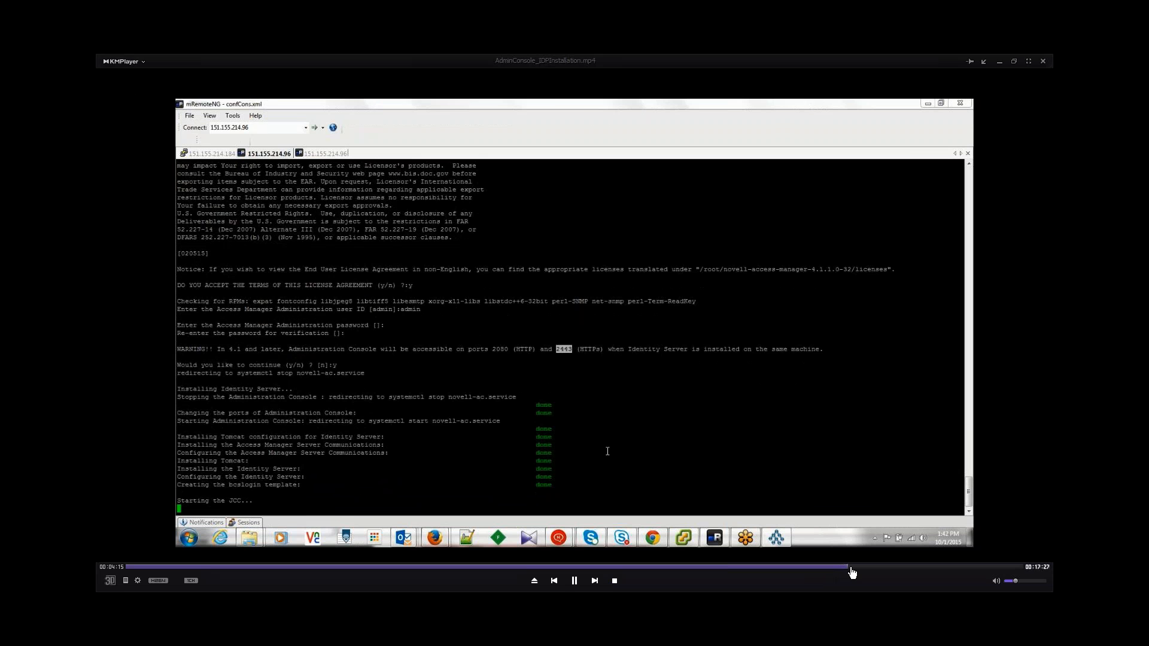
left_click(856, 572)
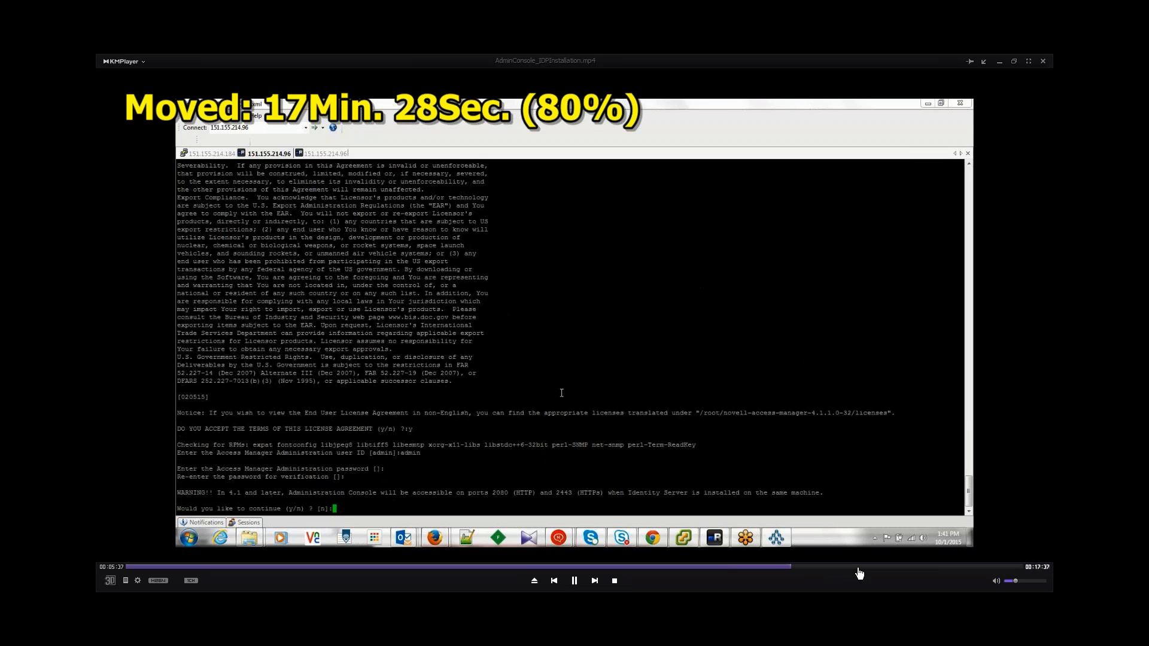
left_click(859, 571)
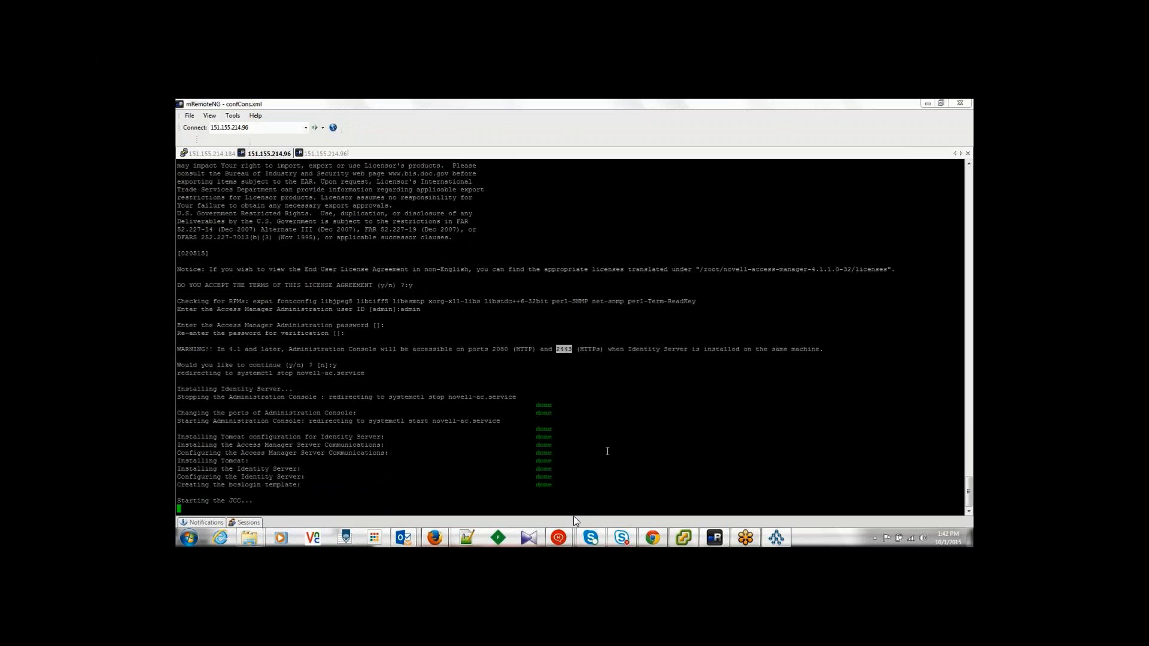
mouse_move(858, 575)
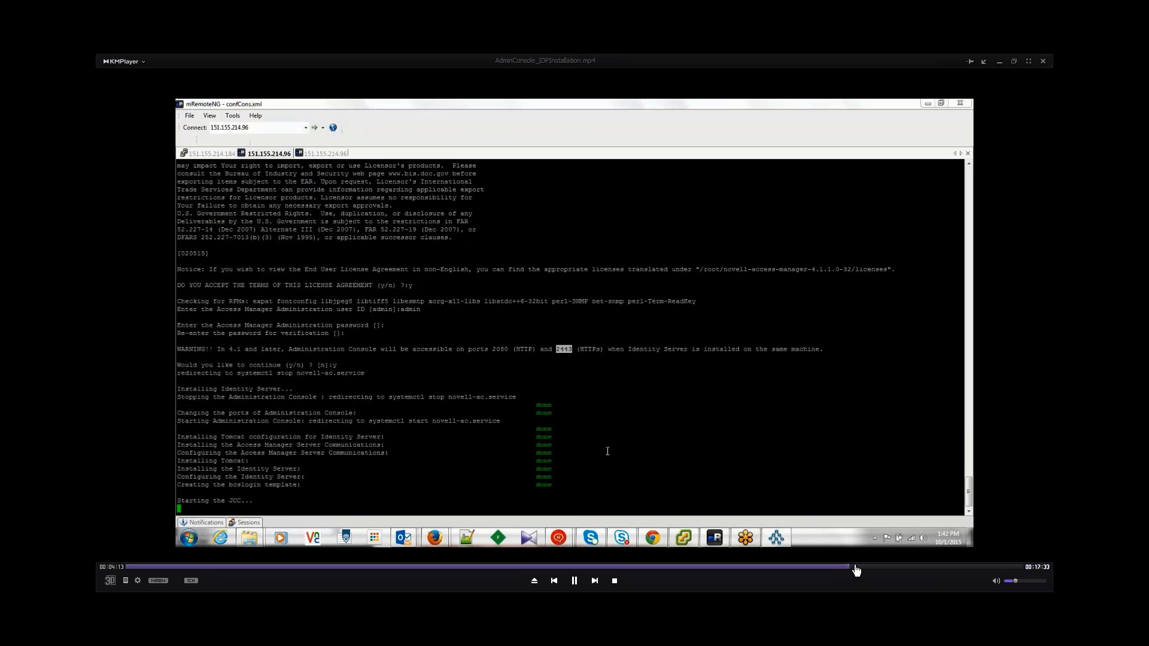
left_click(862, 567)
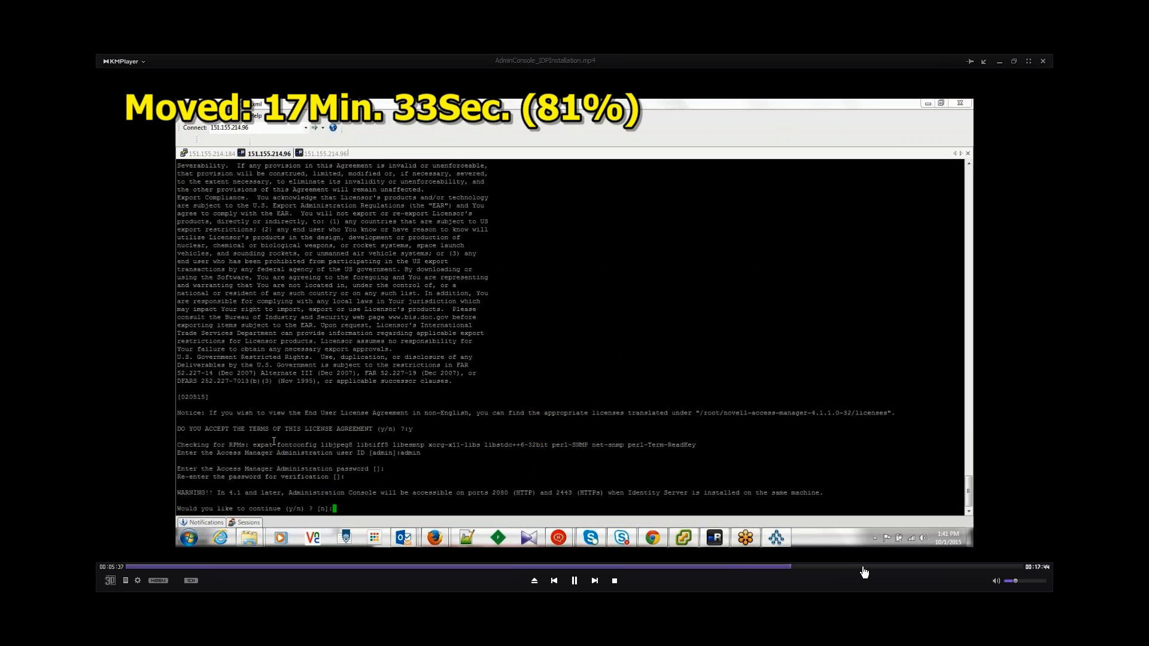
left_click(869, 567)
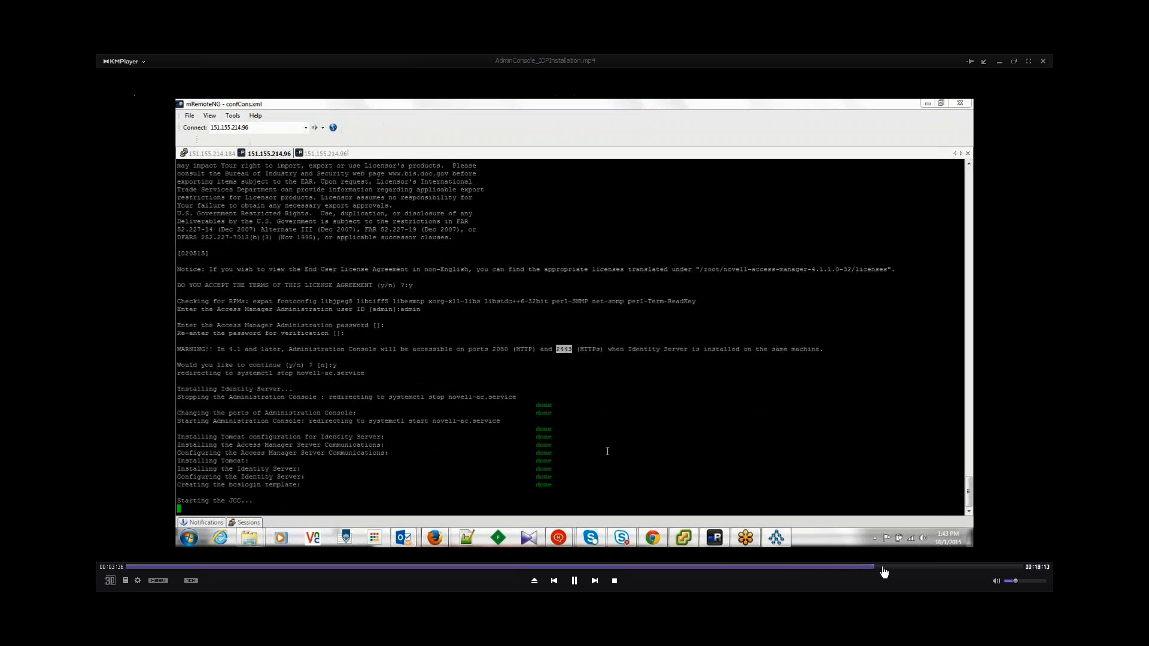
left_click(883, 568)
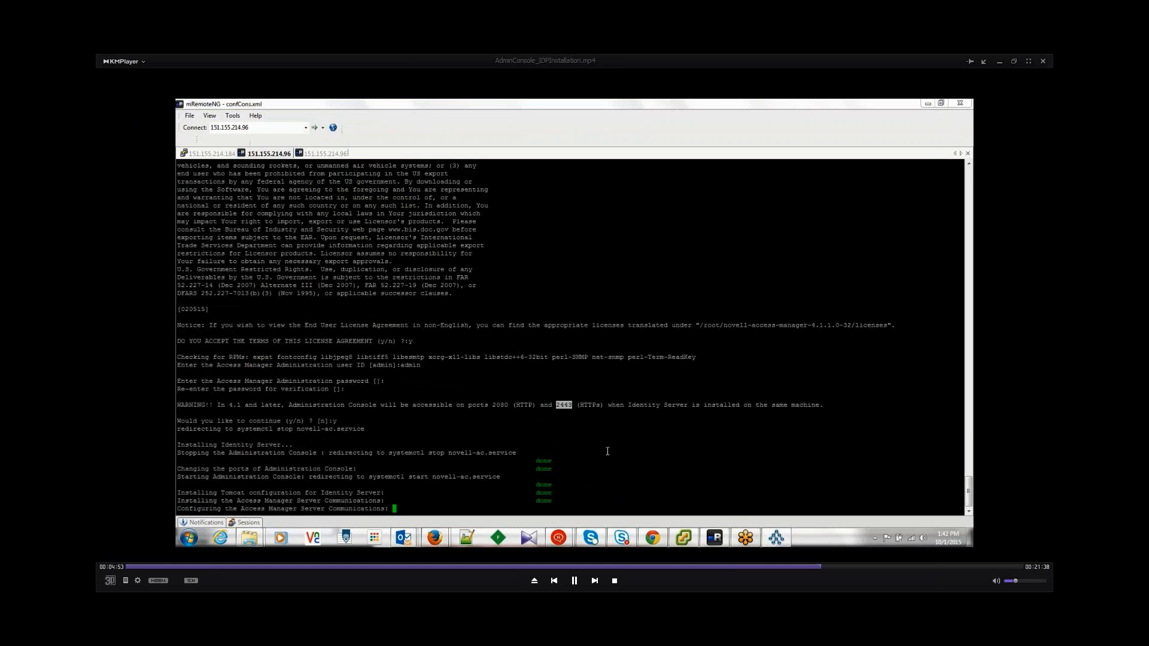
left_click(849, 567)
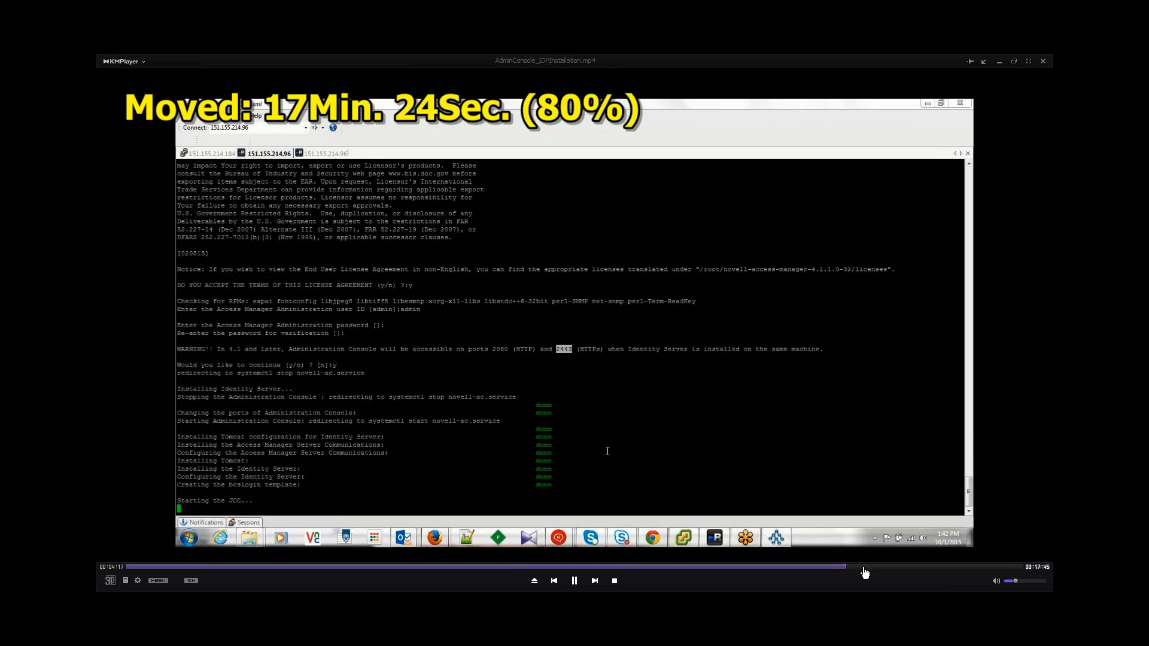
left_click(868, 567)
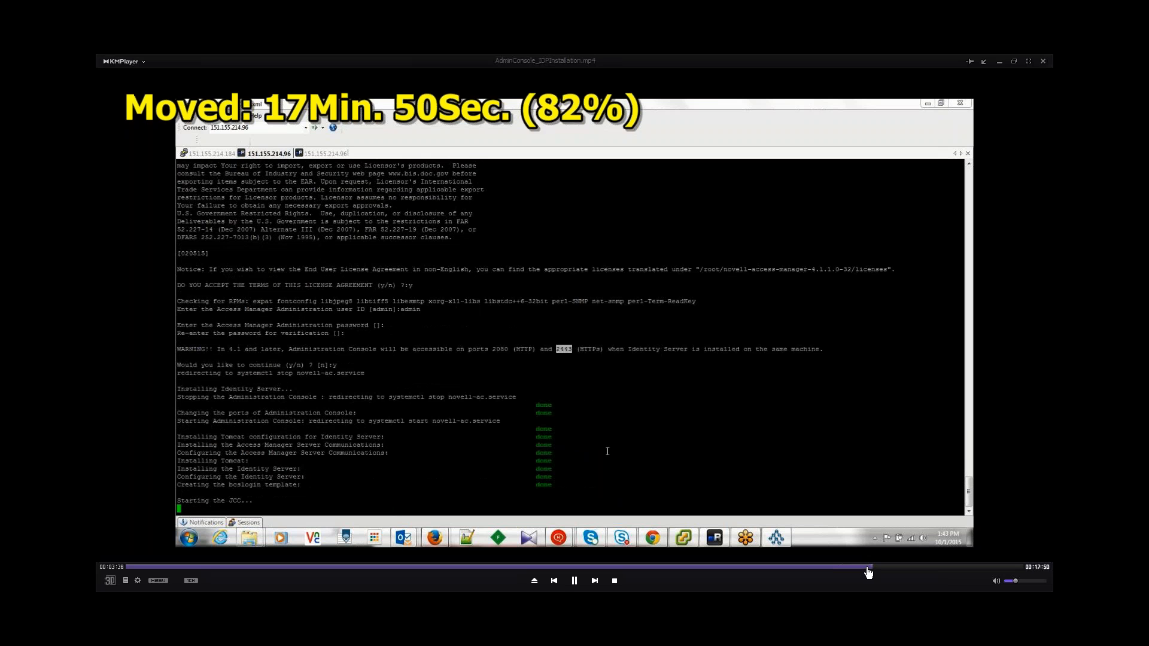
left_click(901, 568)
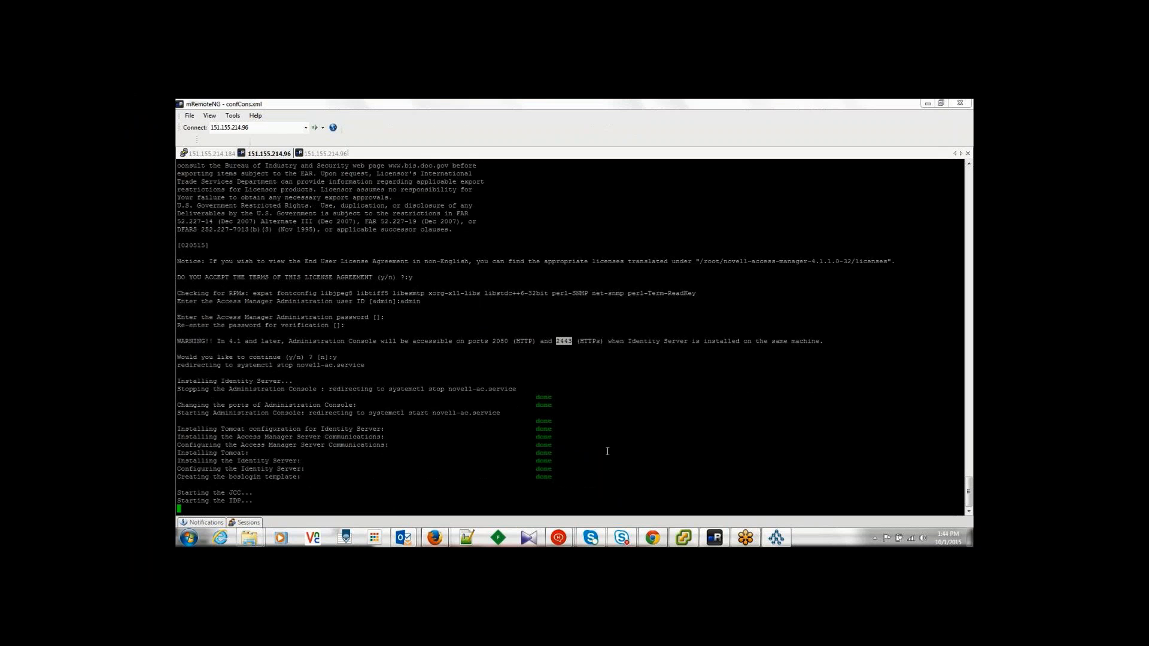
mouse_move(925, 570)
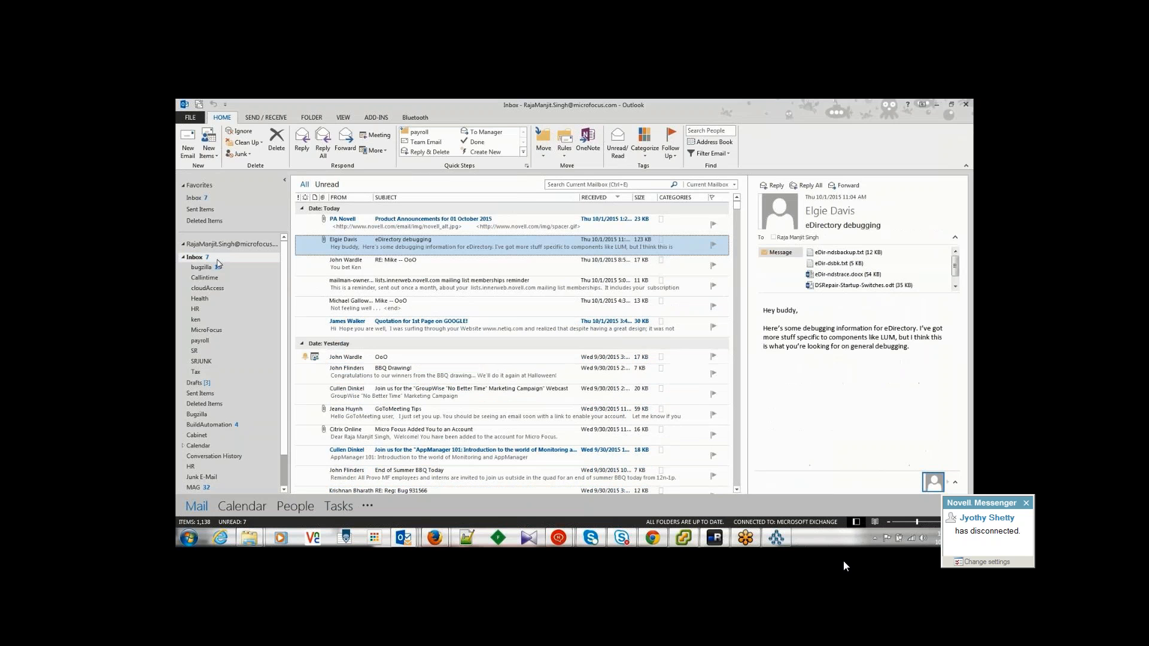
View the Product Announcements for 01 October 2015 message in the inbox and switch back to the mRemoteNG terminal.
left_click(364, 231)
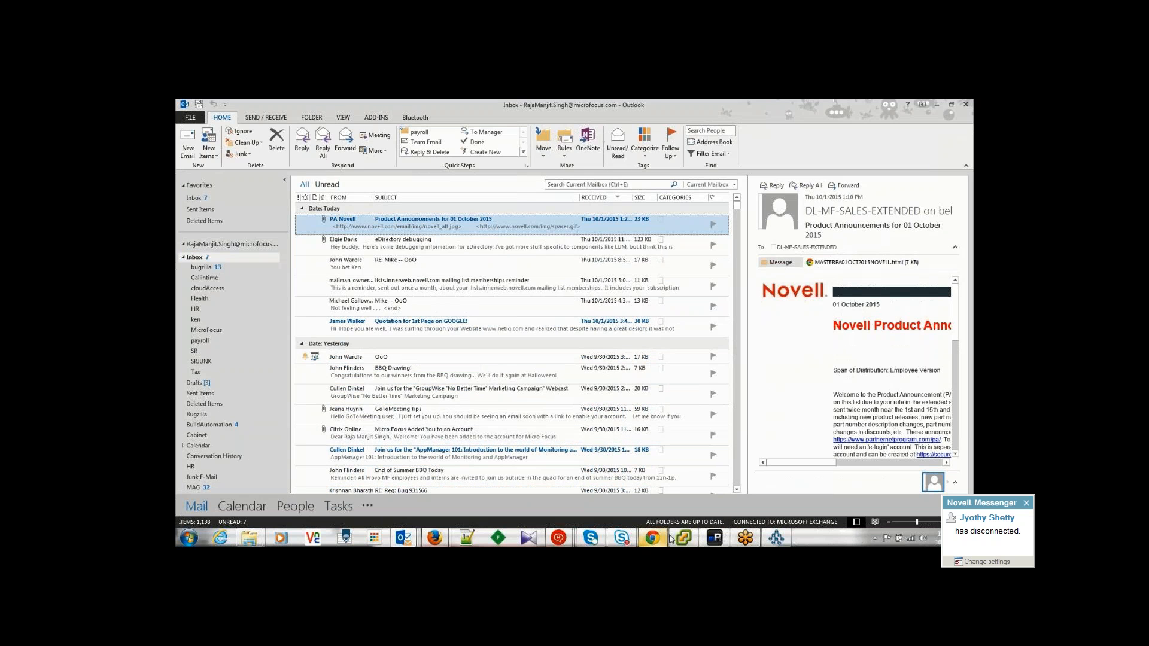
left_click(714, 538)
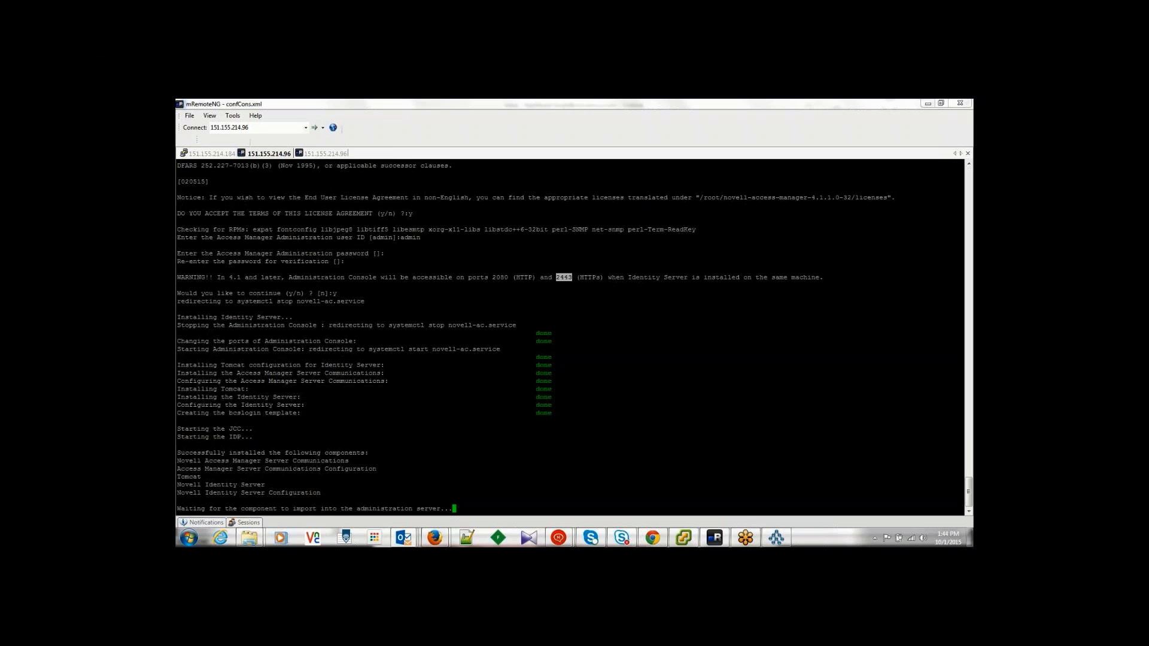
mouse_move(637, 570)
mouse_move(580, 576)
left_click(578, 581)
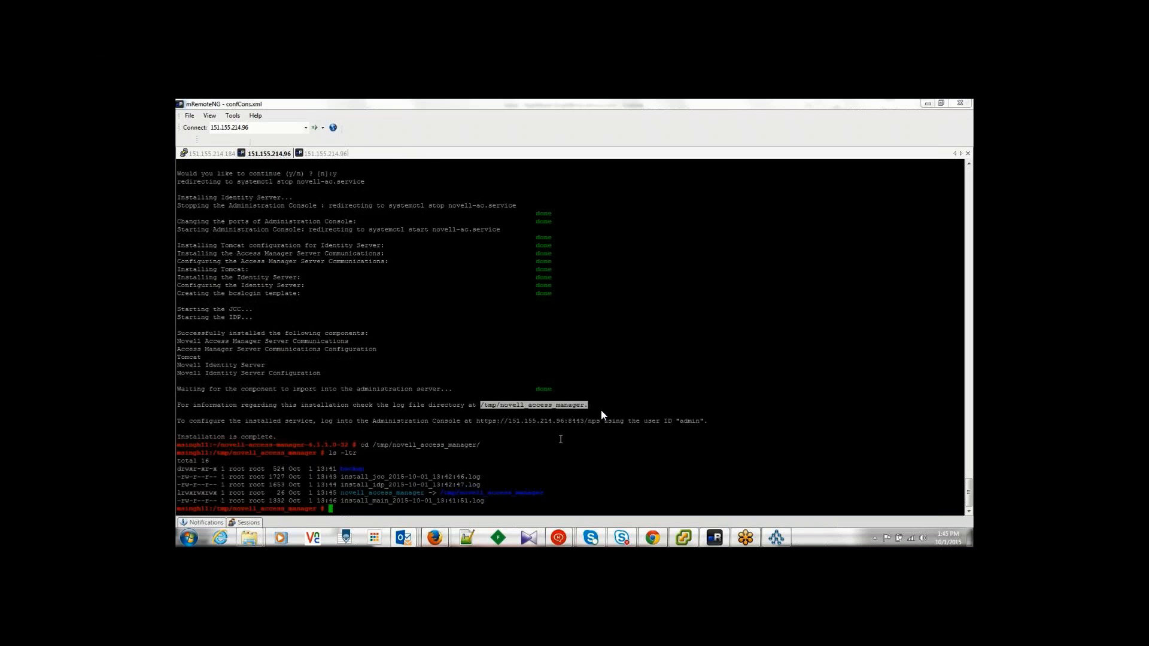
Highlight the Administration Console URL in the installation summary, switch to Chrome, load its port 8443 page and expand the certificate warning's advanced details.
mouse_move(605, 580)
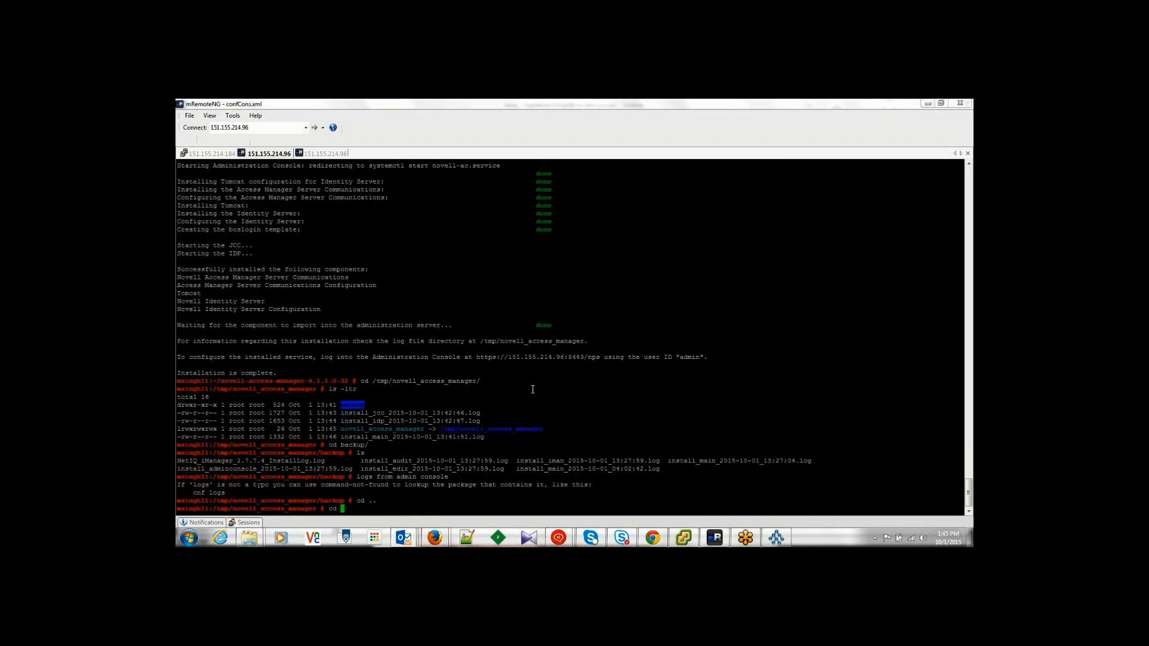
double_click(397, 356)
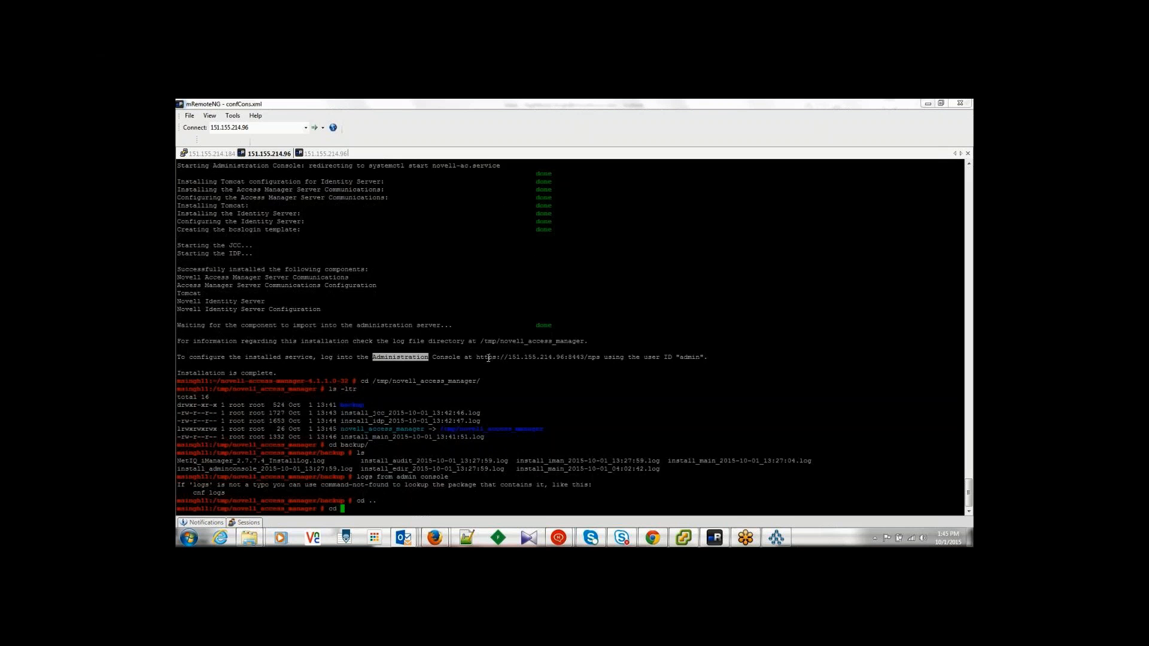
left_click_drag(476, 358, 599, 357)
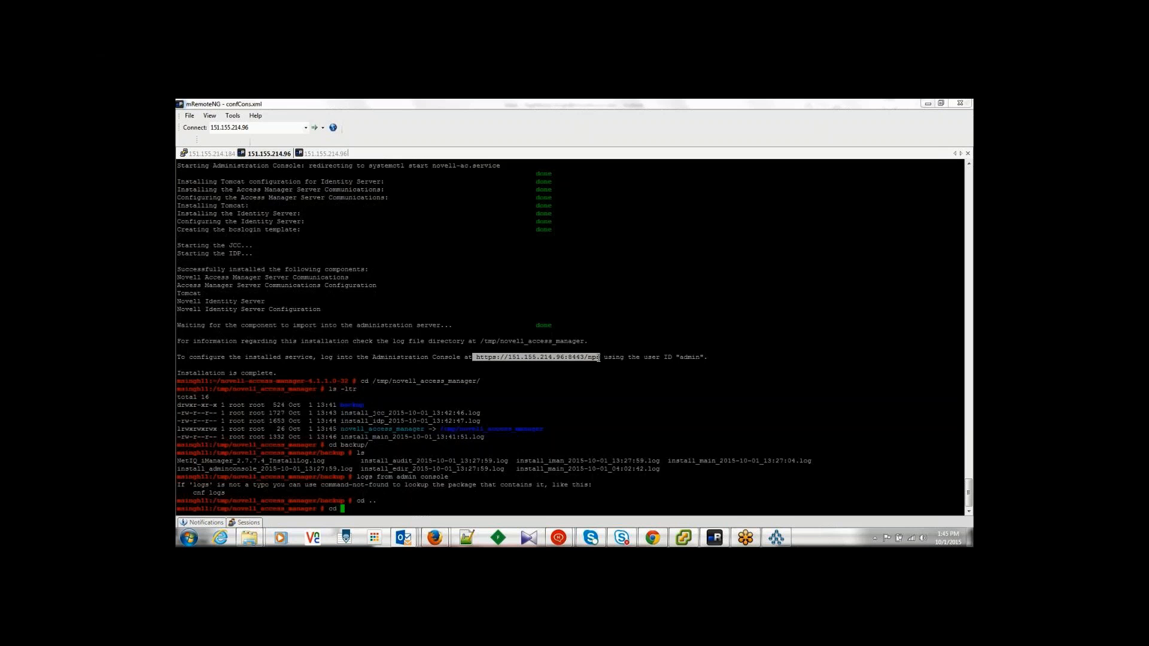
left_click(653, 537)
left_click(410, 120)
key("Return")
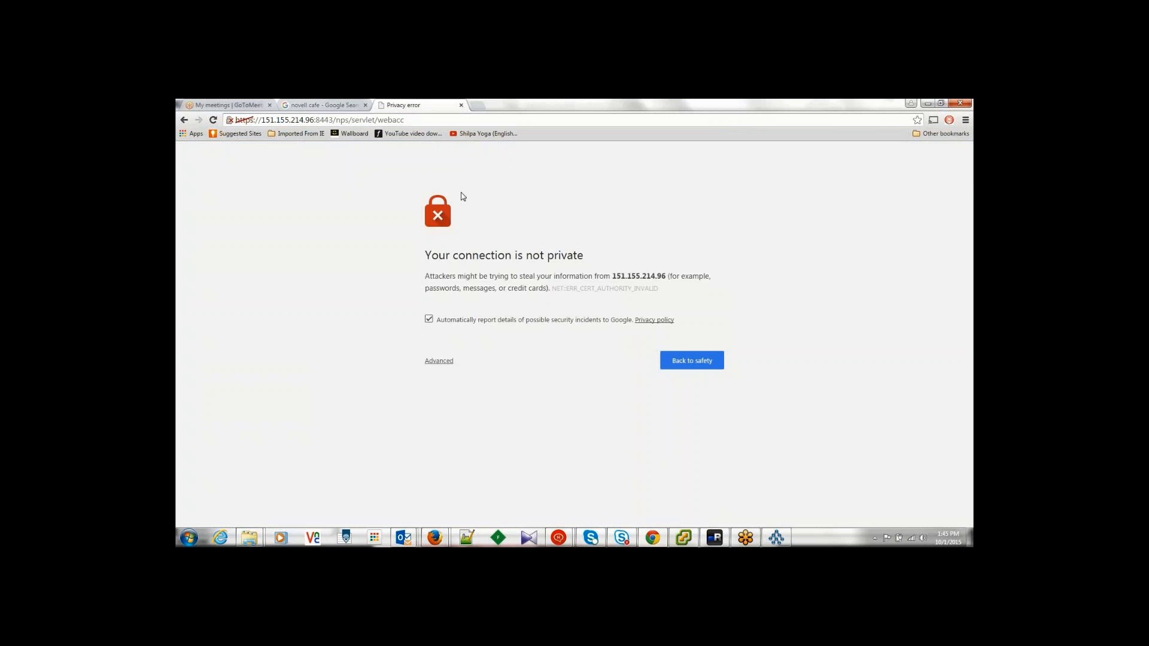
left_click(445, 362)
left_click(576, 581)
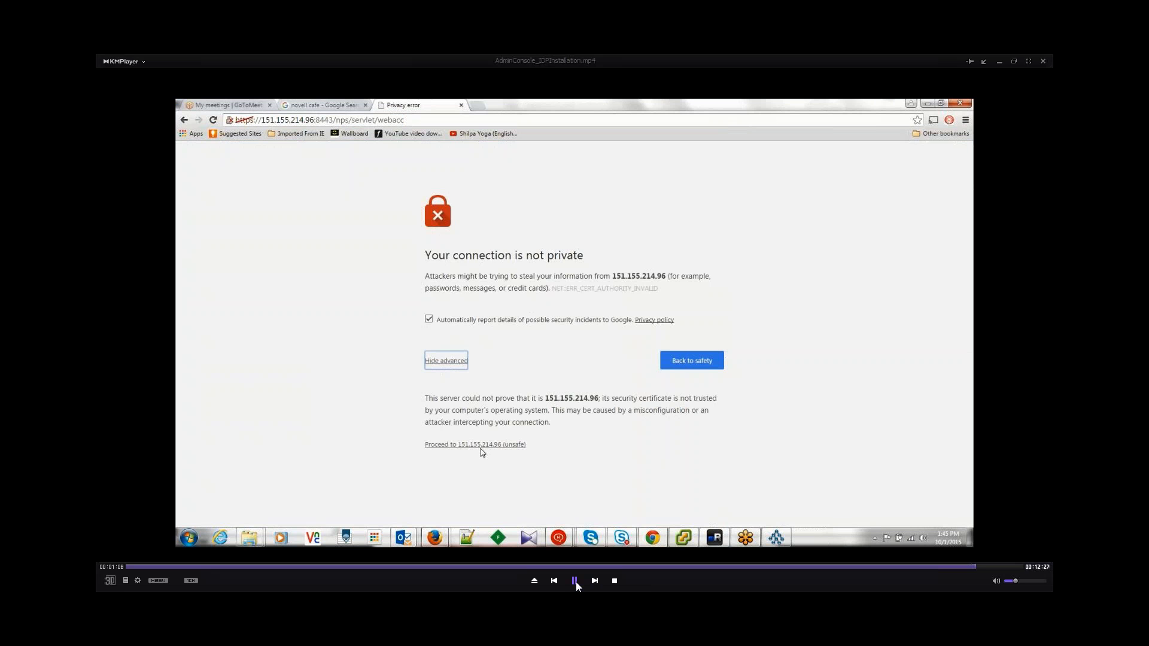
left_click(970, 567)
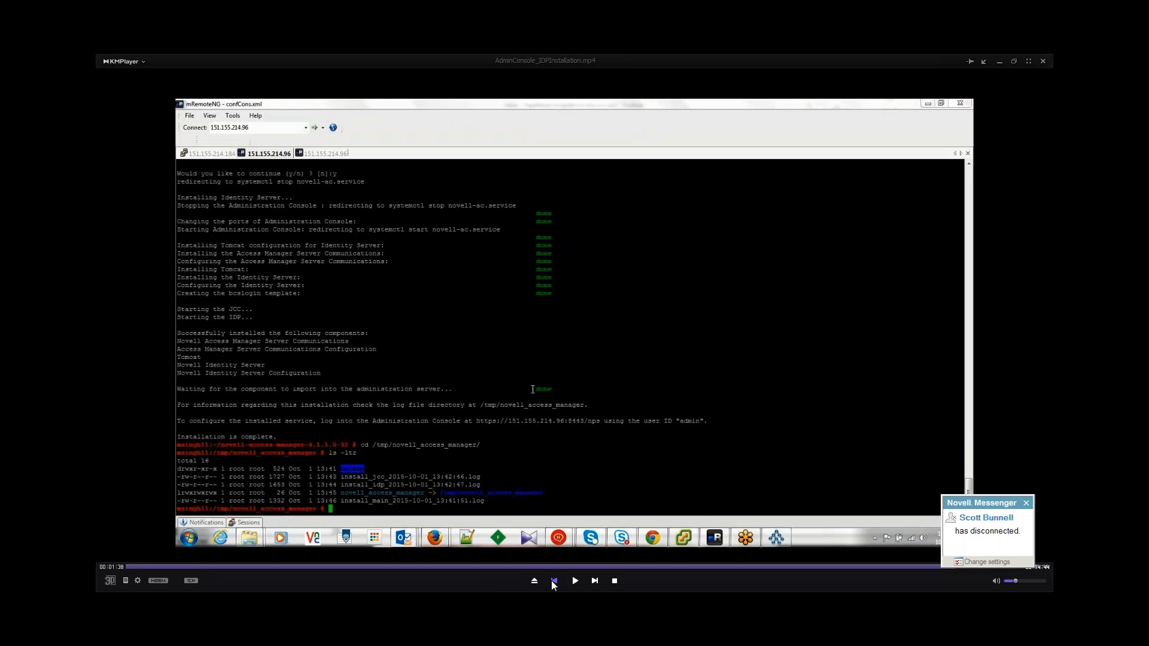
left_click(575, 580)
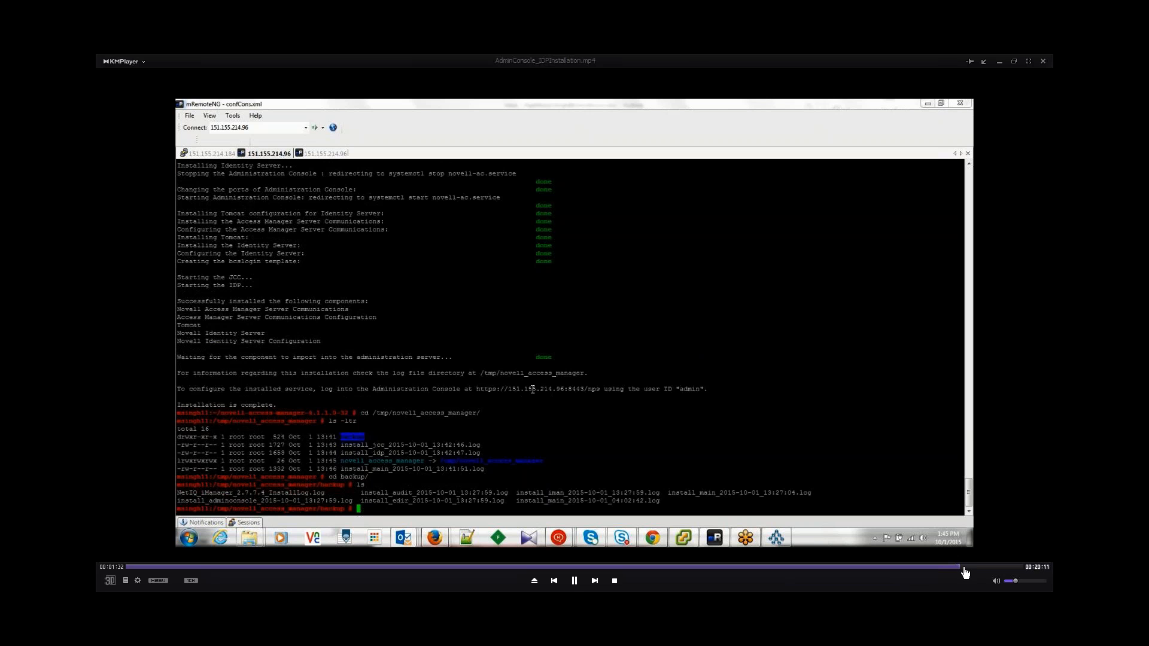
left_click(967, 568)
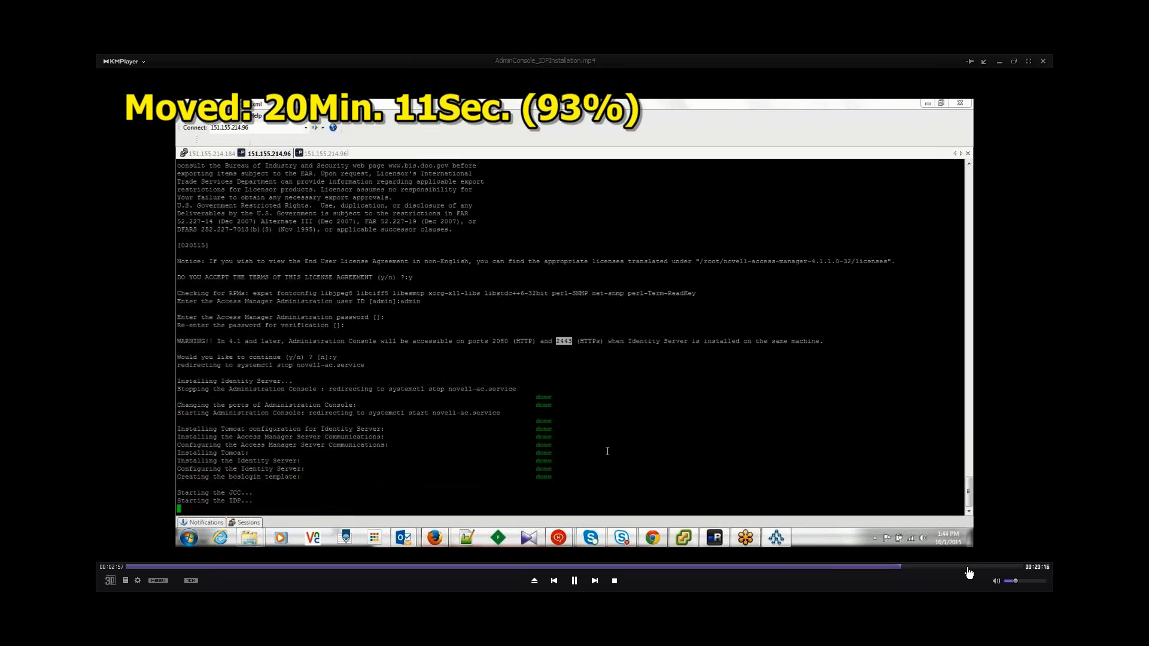
left_click(967, 567)
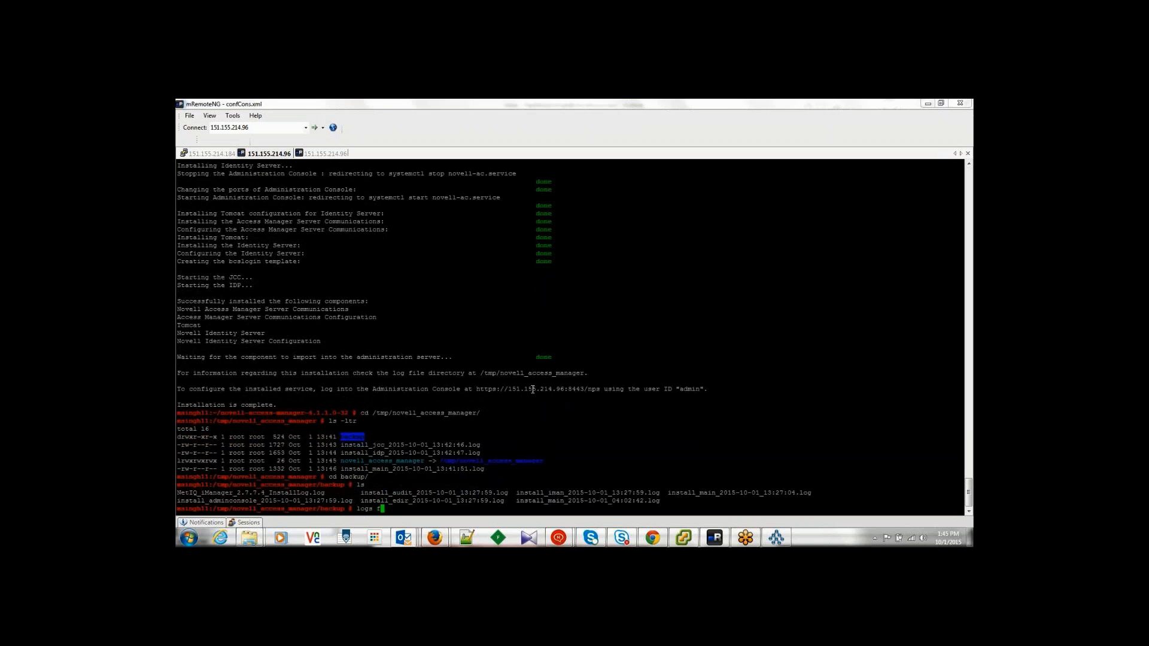
Finish and submit the line "logs from admin console" in the backup directory, then return to the parent directory with cd ...
type("dmin console")
key("Return")
type("cd ")
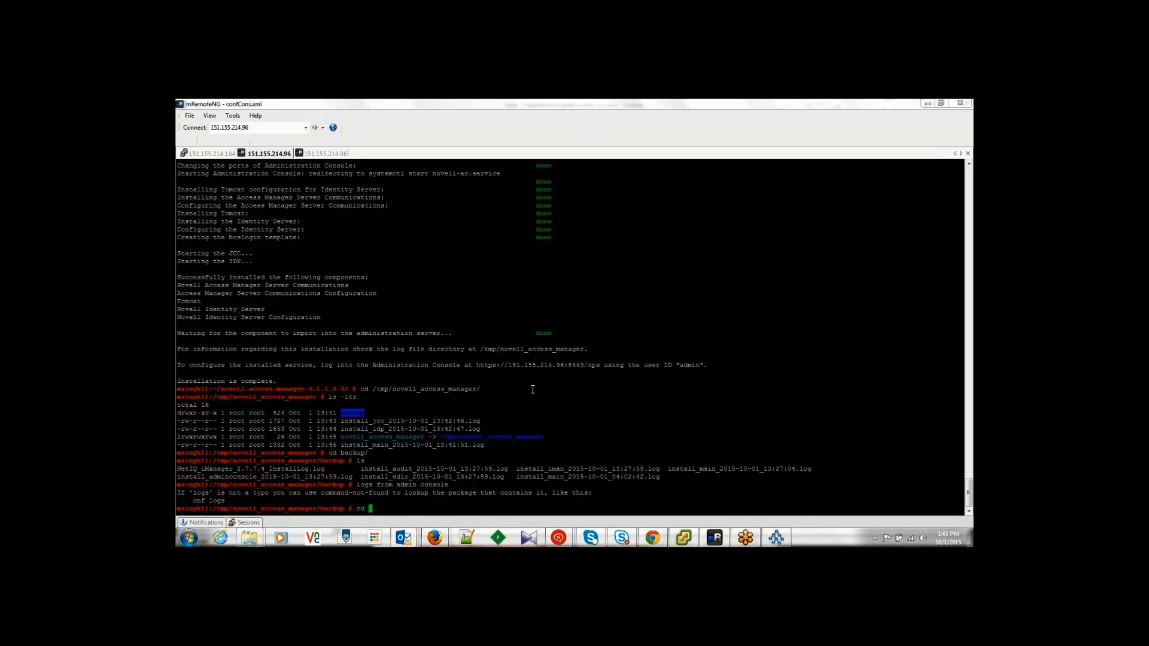
type("..")
key("Return")
type("cd")
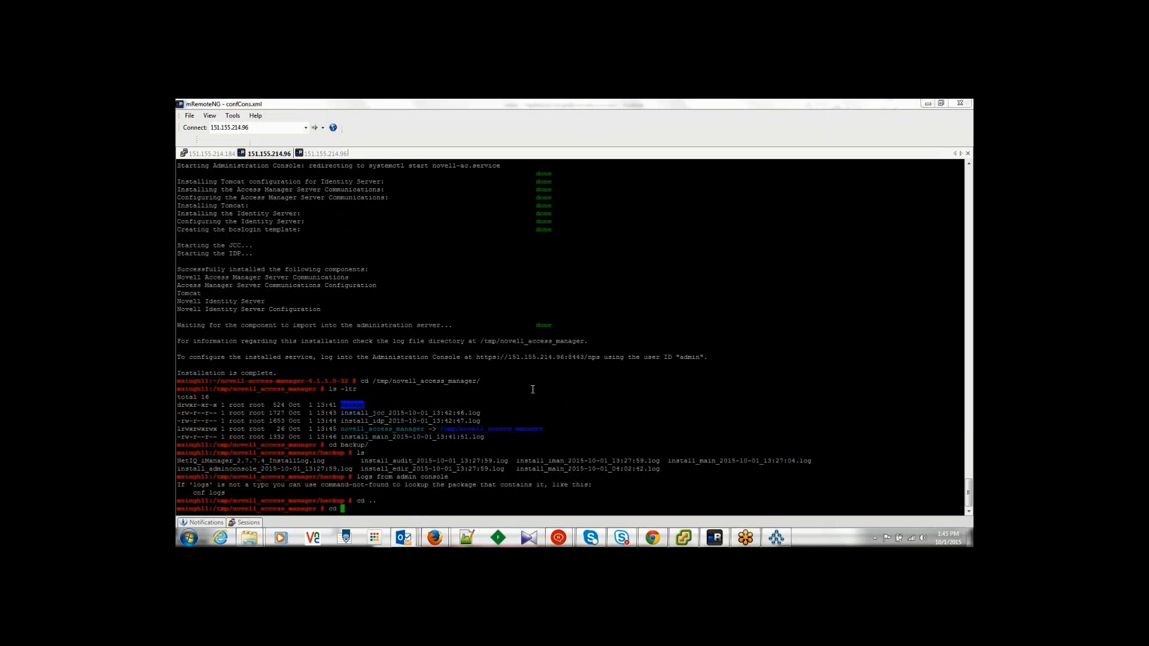
double_click(398, 357)
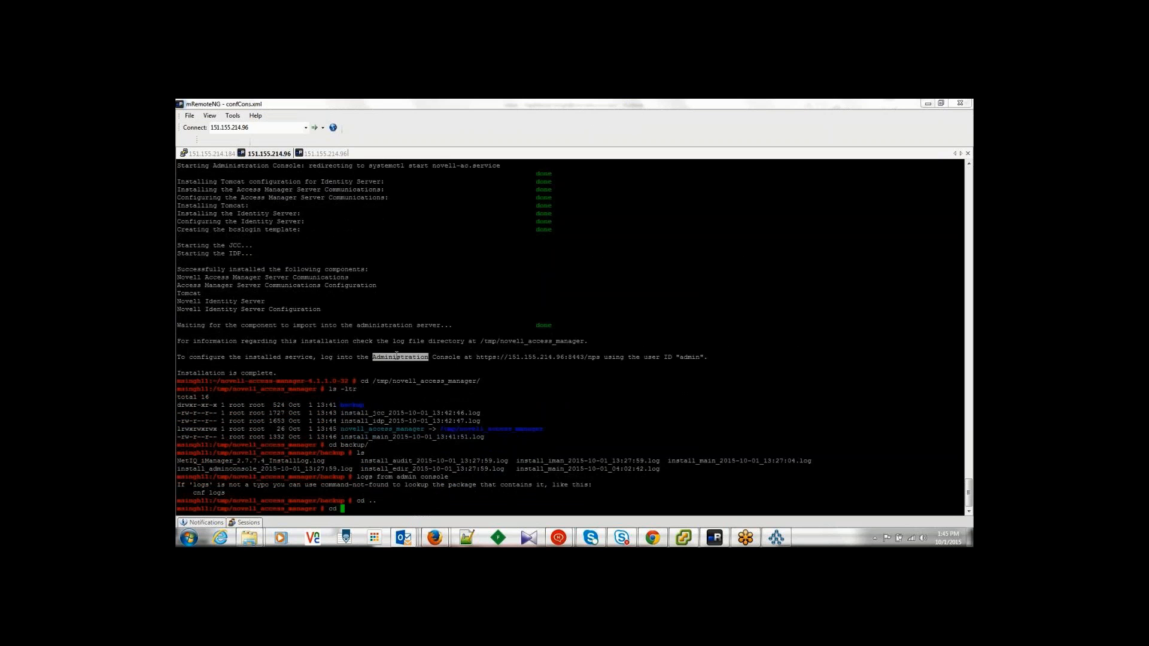
left_click_drag(476, 357, 599, 358)
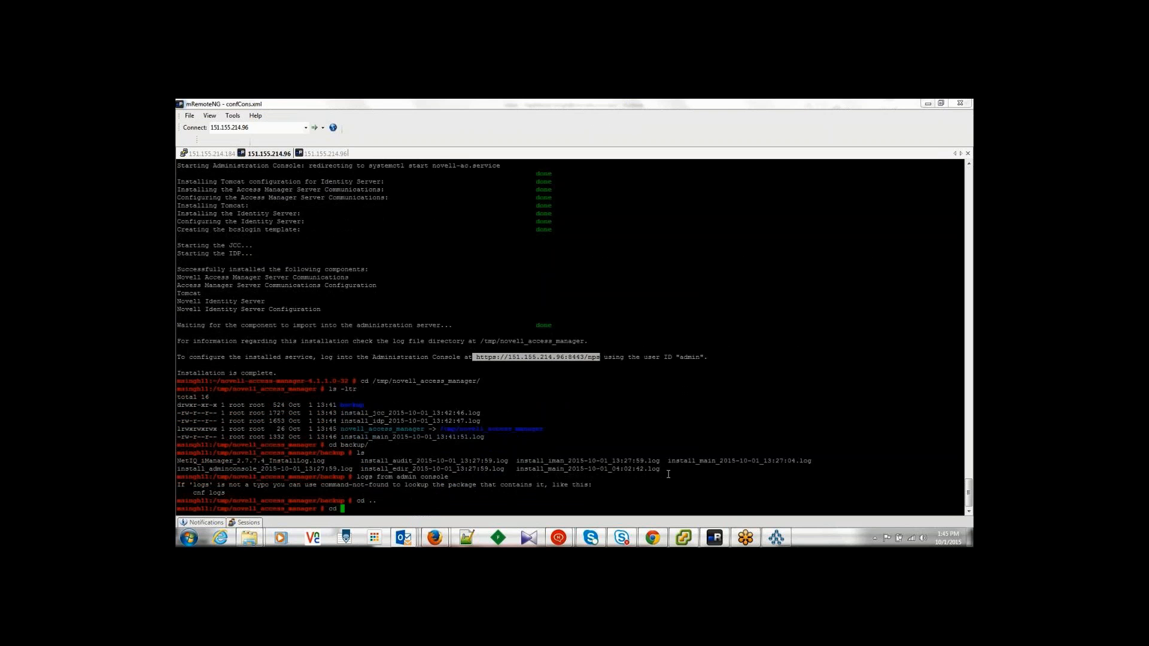
left_click(652, 537)
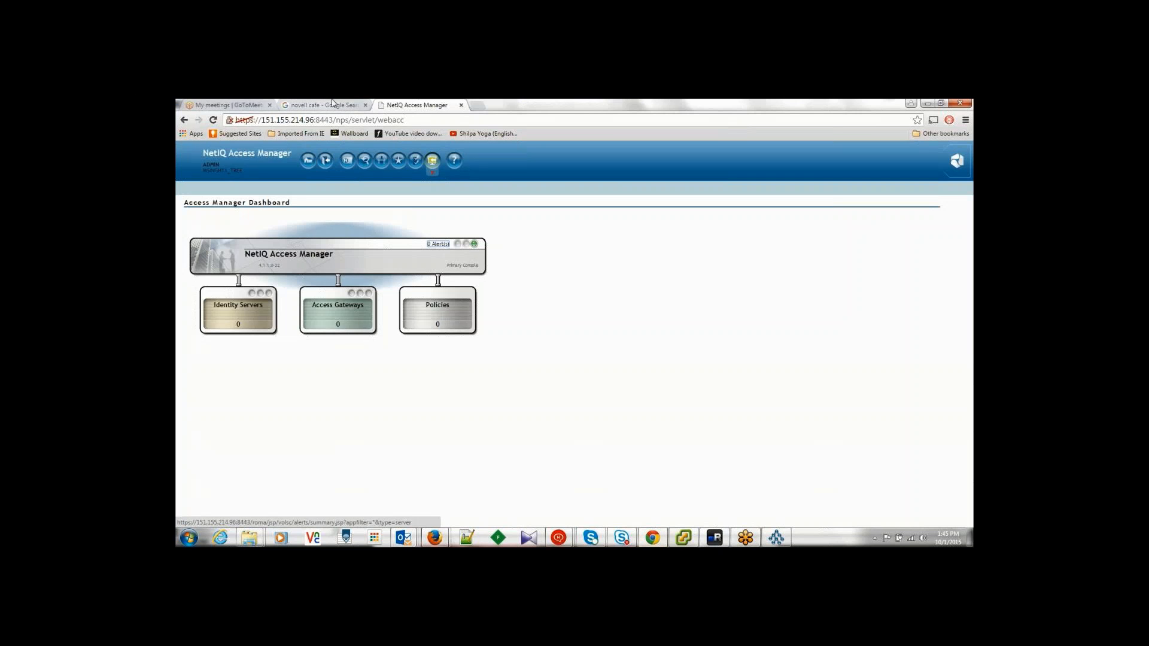
left_click(409, 121)
key("Return")
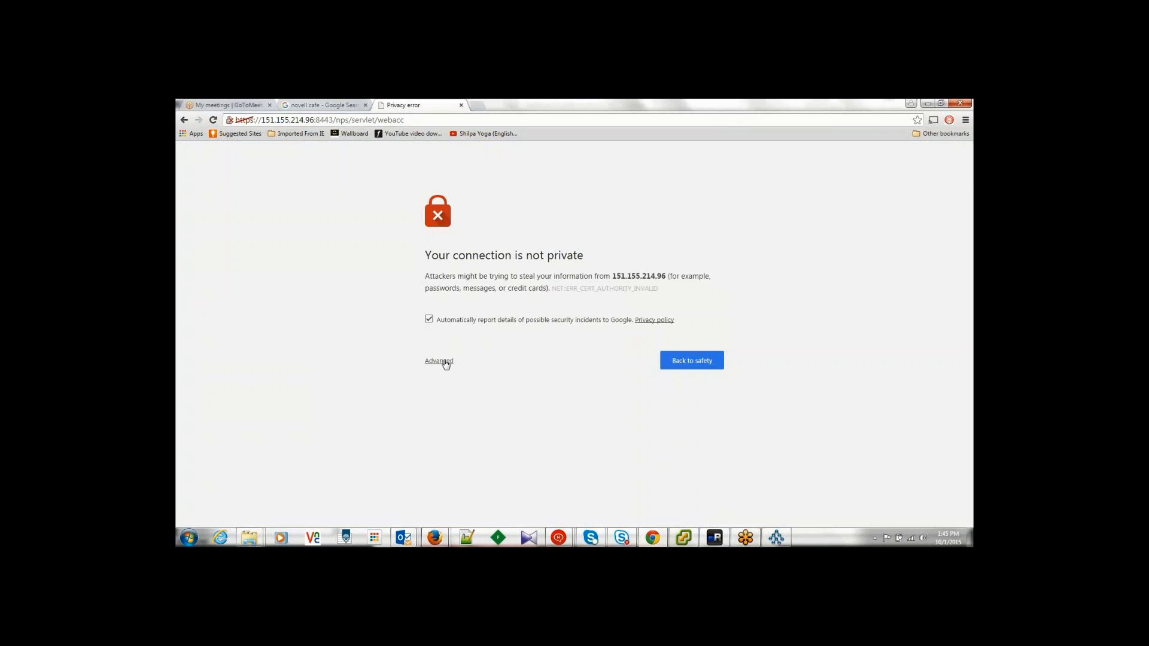
left_click(443, 361)
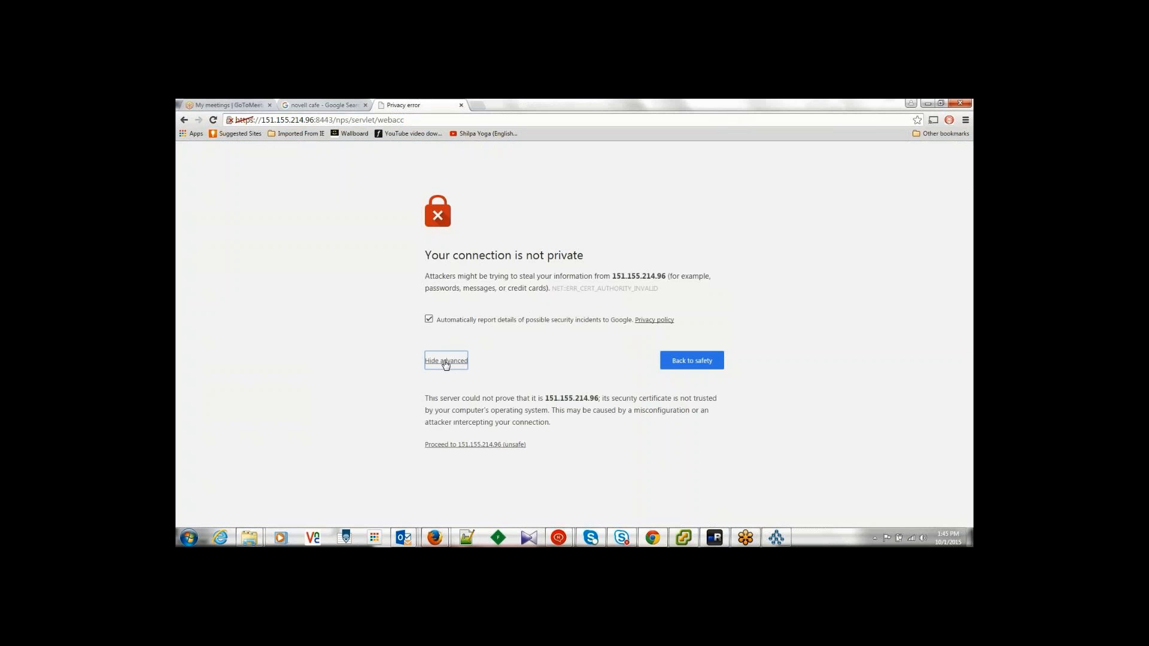
left_click(481, 445)
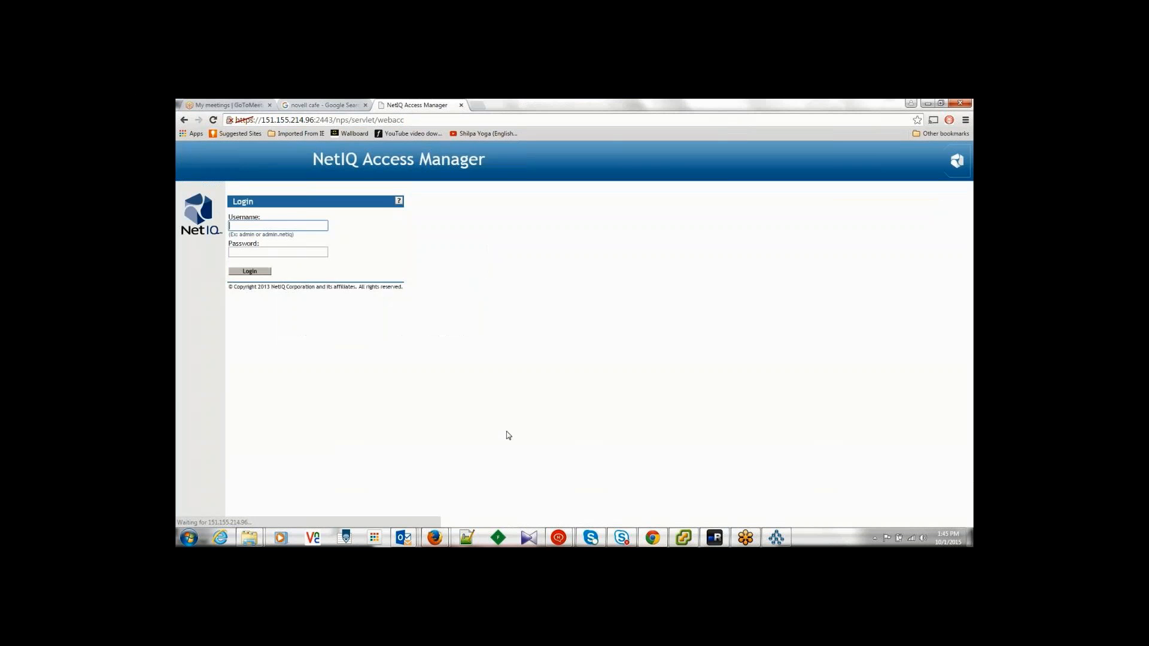
Compare the terminal's Administration Console URL with the browser's login page address, highlighting port 2443 in the browser address.
left_click(718, 539)
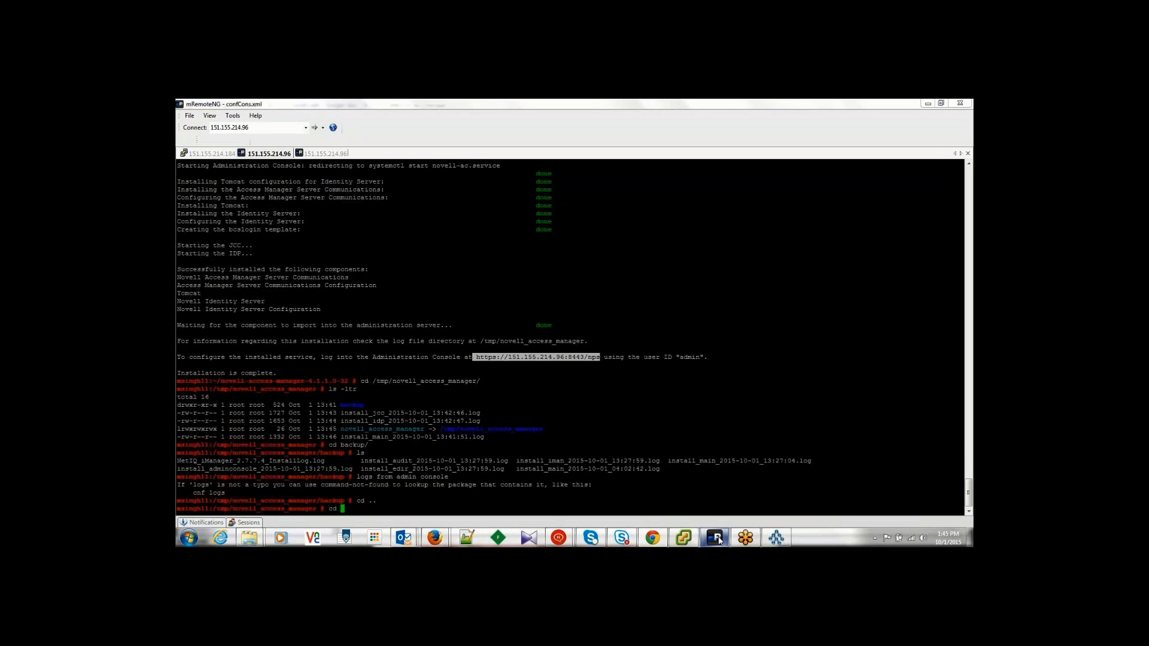
left_click(719, 540)
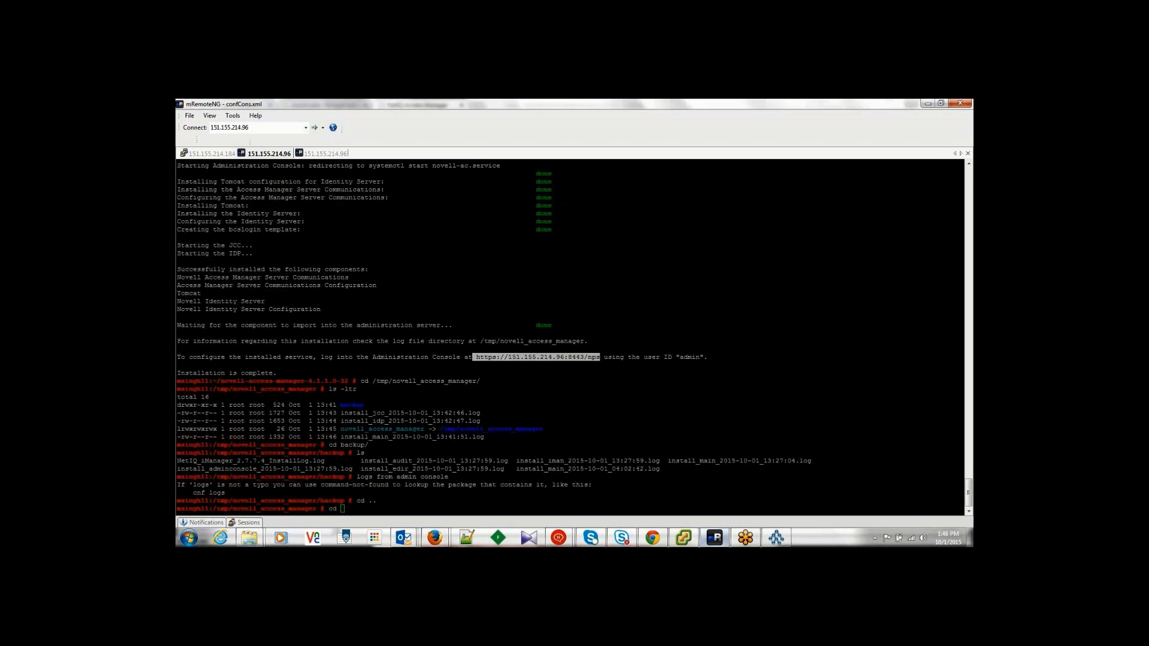
left_click(718, 539)
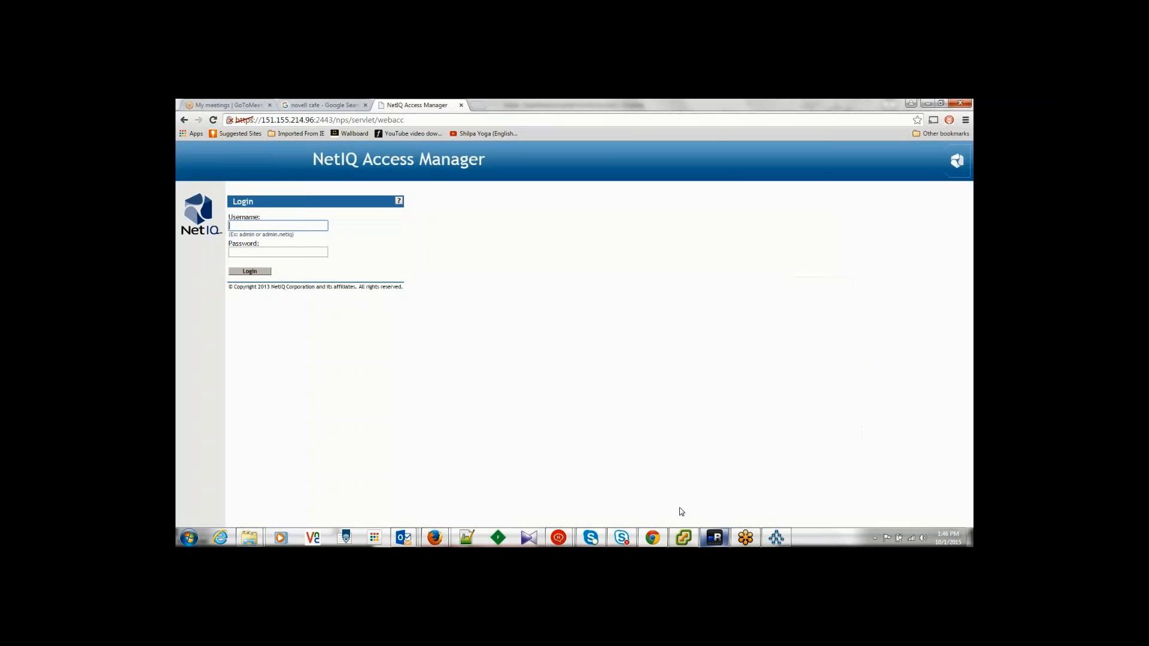
left_click_drag(333, 119, 315, 122)
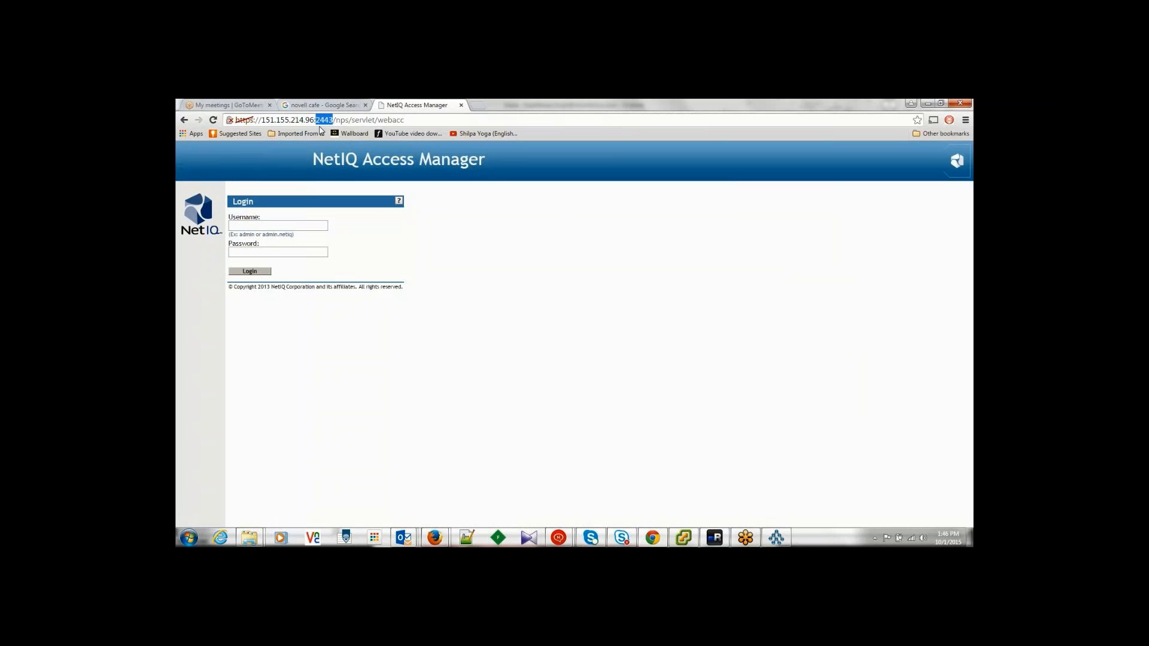
Log in to NetIQ Access Manager as admin with the account password and open the Identity Servers list from the dashboard.
left_click(302, 223)
type("admin")
key("Tab")
type("n")
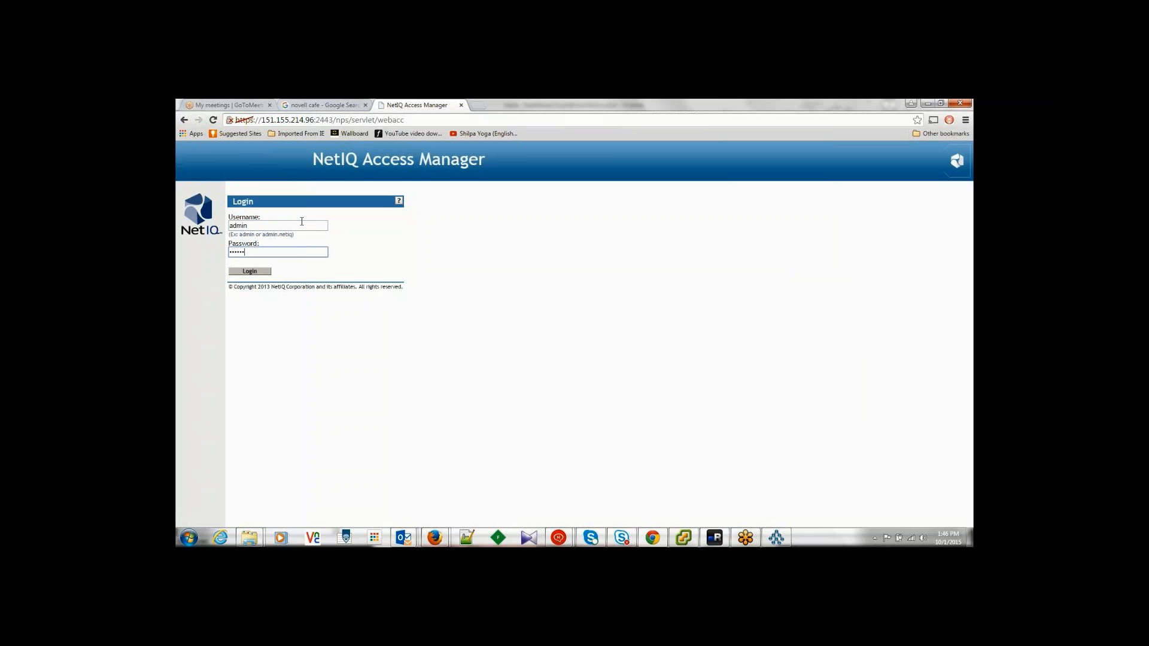
key("Return")
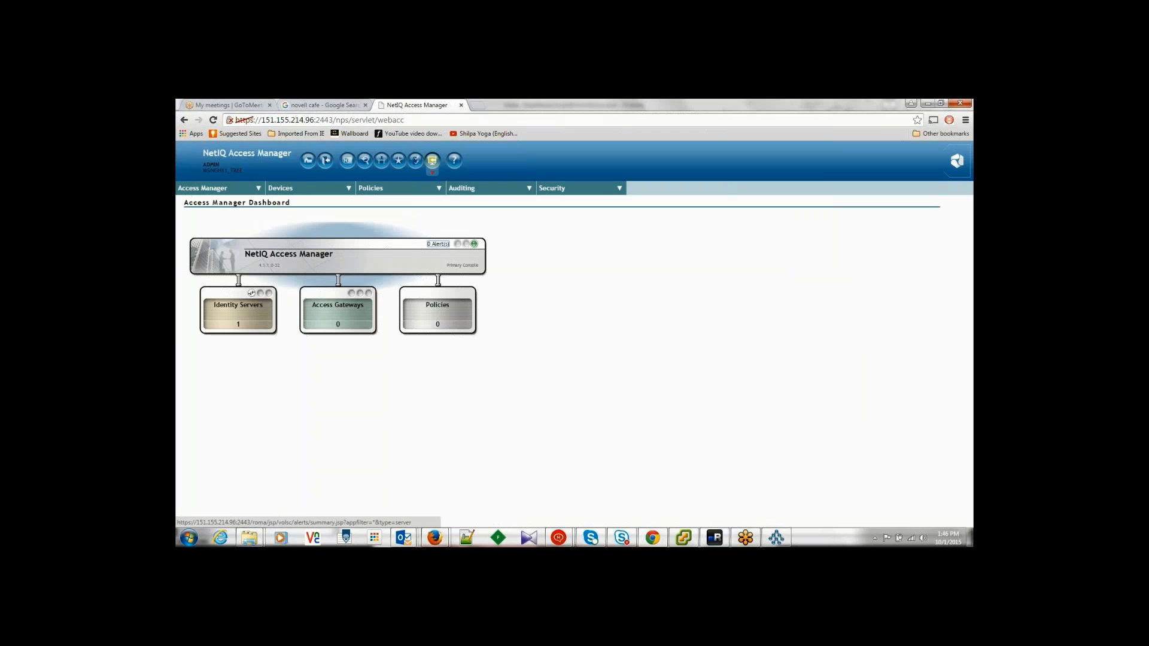
left_click(237, 326)
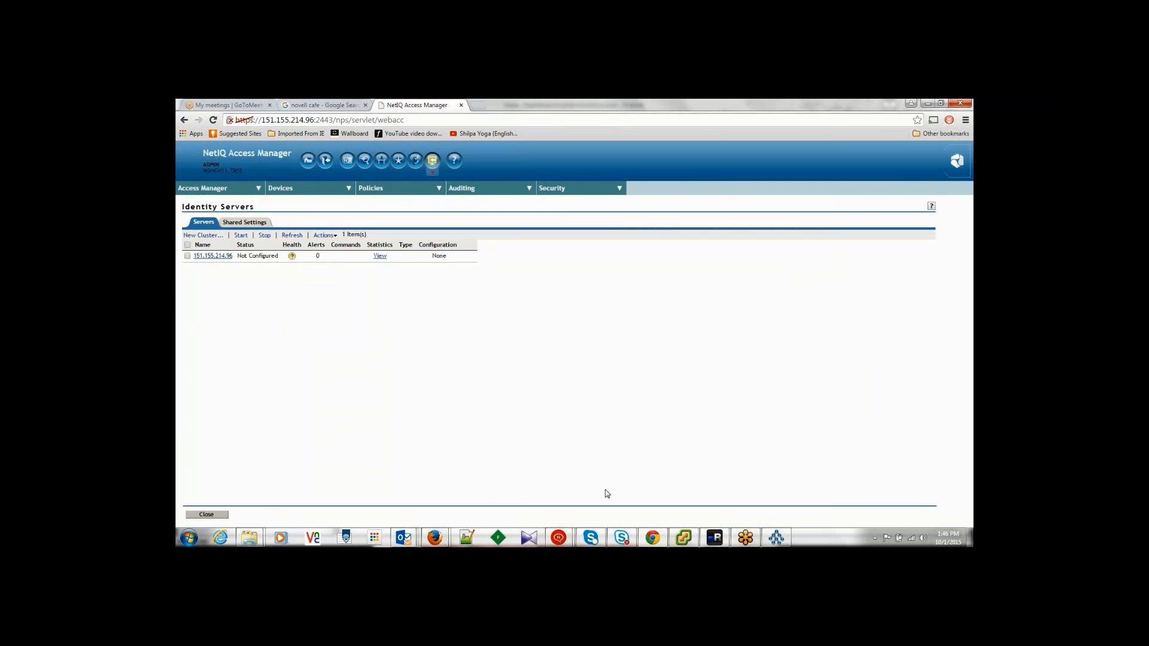
Switch to vSphere Client, view the configuration options for creating a new virtual machine on host 151.155.212.244, and cancel the wizard.
left_click(687, 540)
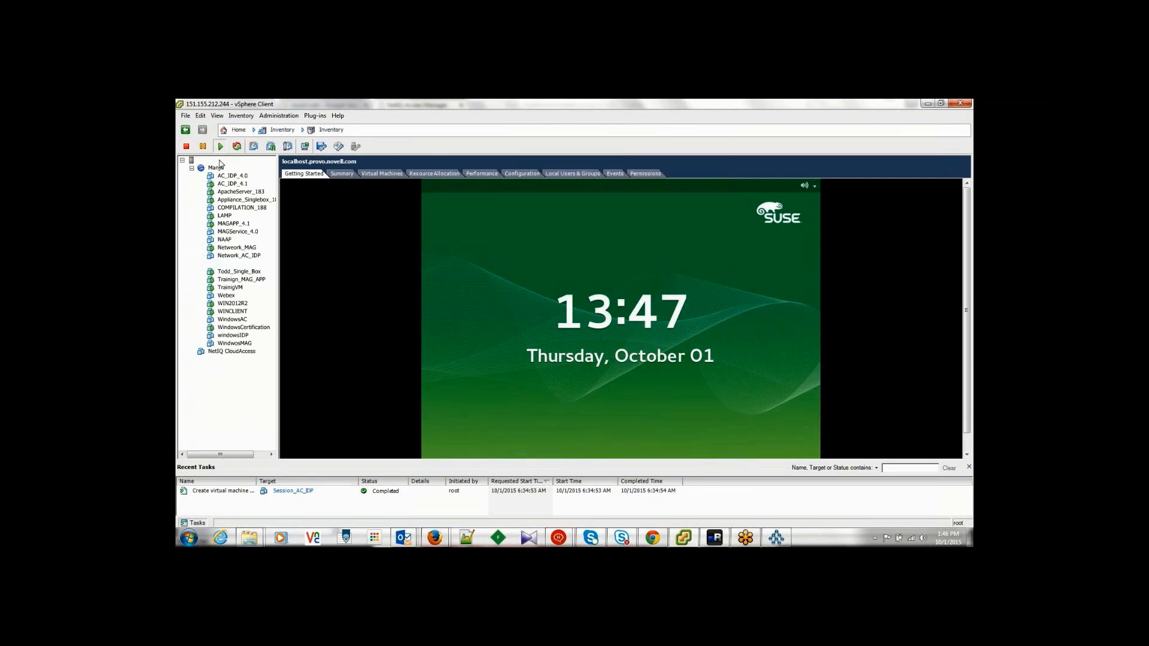
left_click(219, 161)
right_click(220, 160)
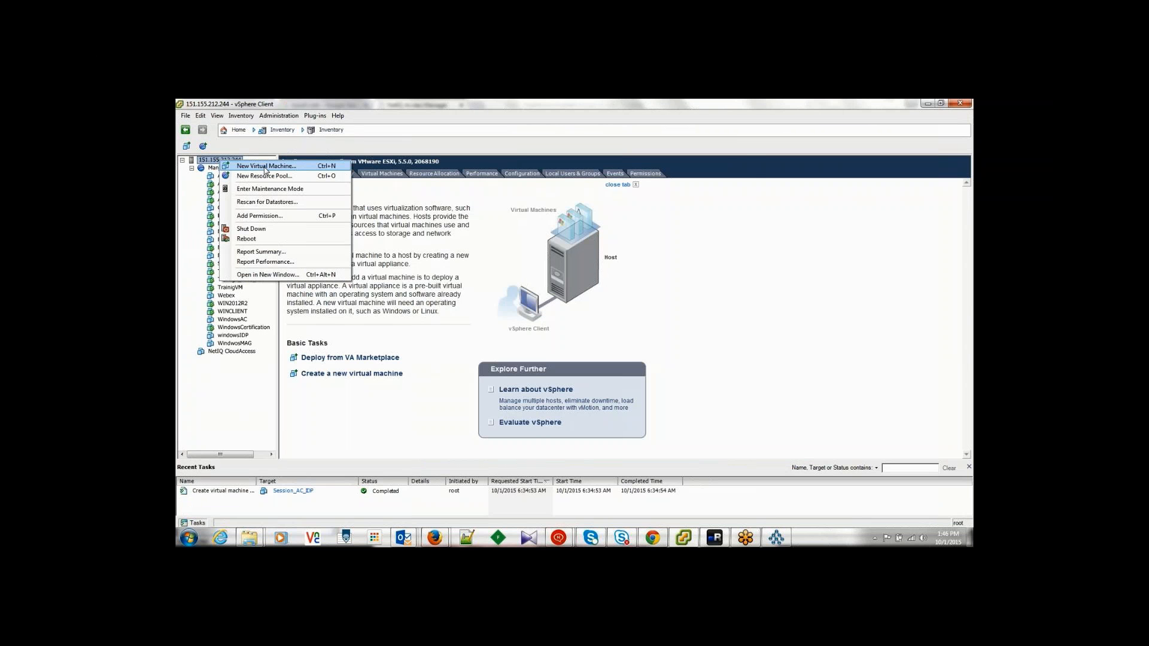
left_click(265, 168)
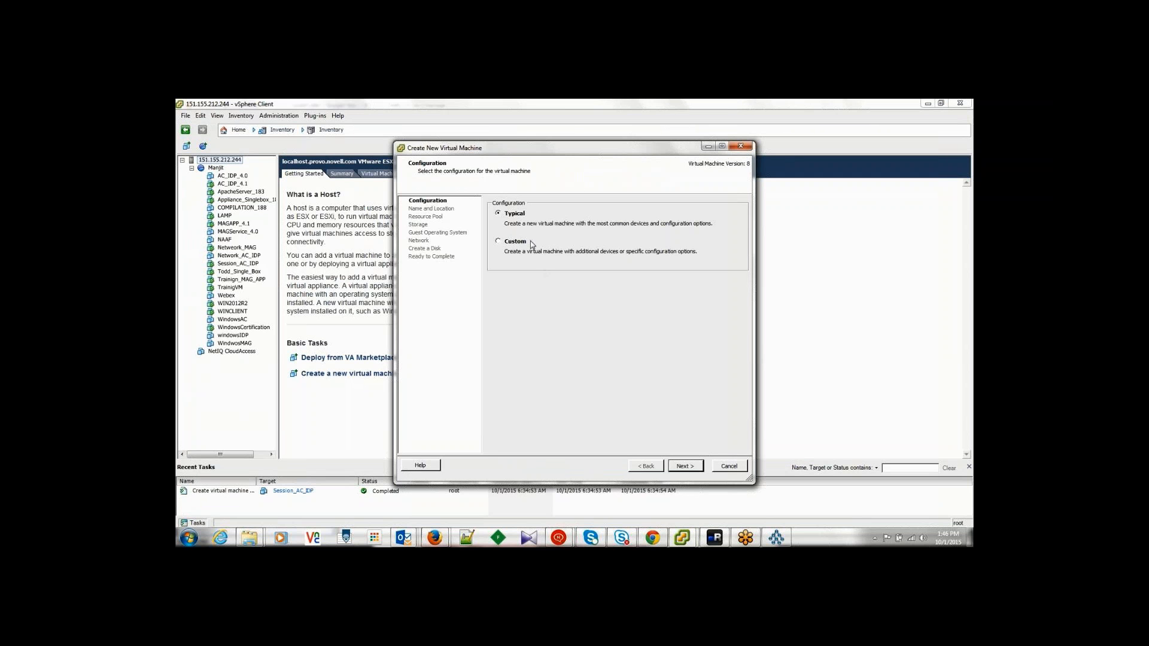
left_click(740, 147)
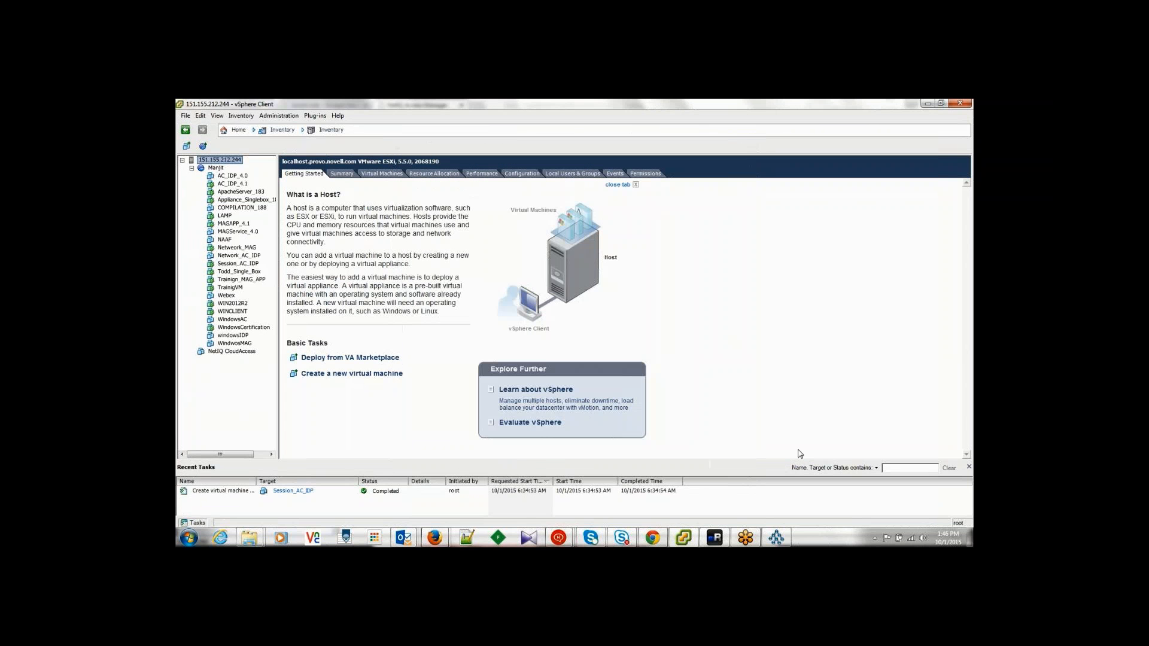